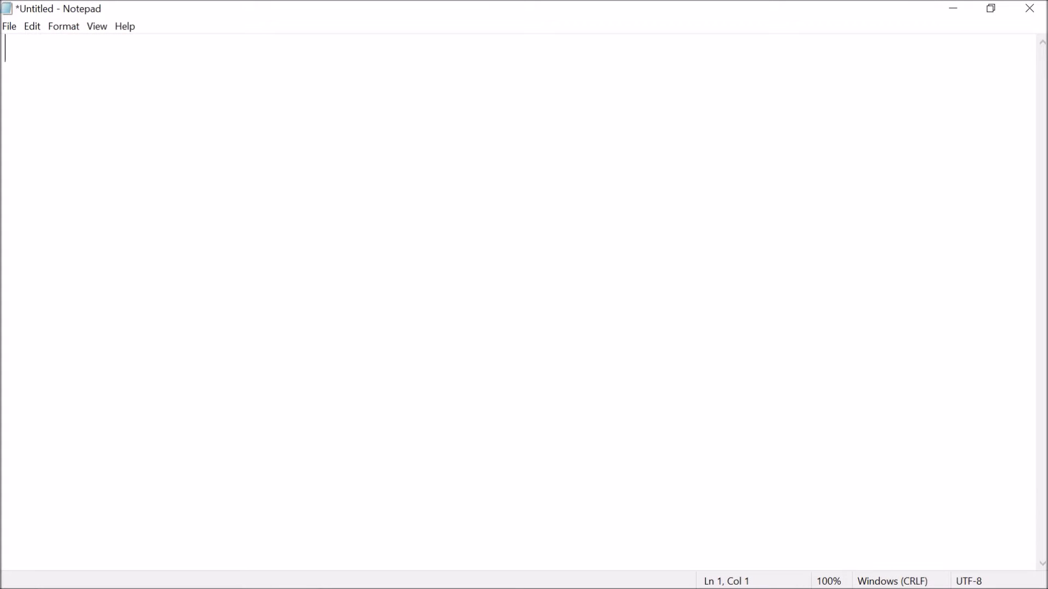
Write "IP Block: 192.168.0.0/16" on the first line of the empty note.
text(IP Bl)
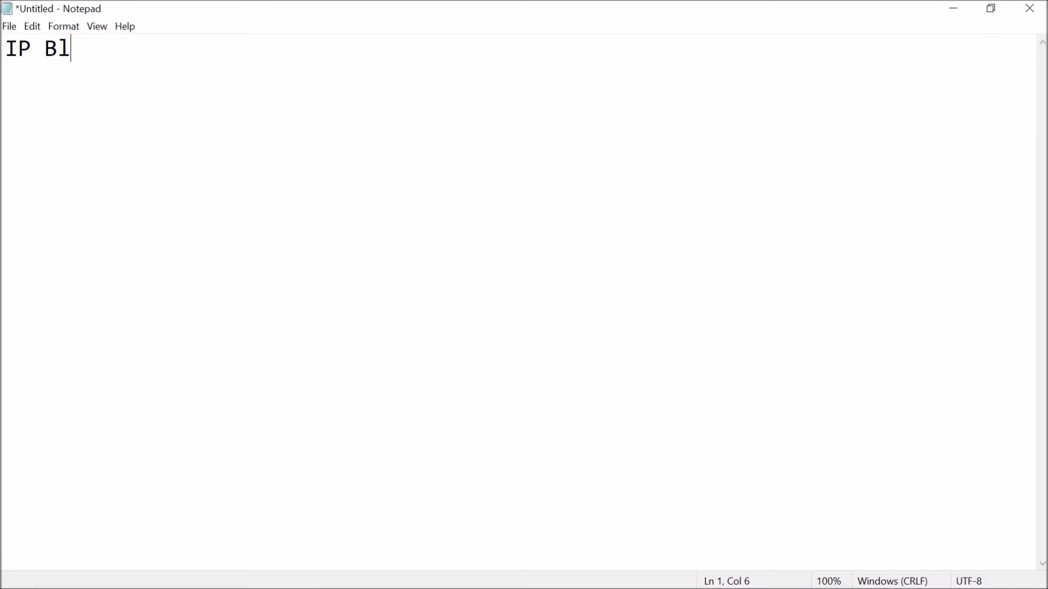
text(ock: 192.168.0)
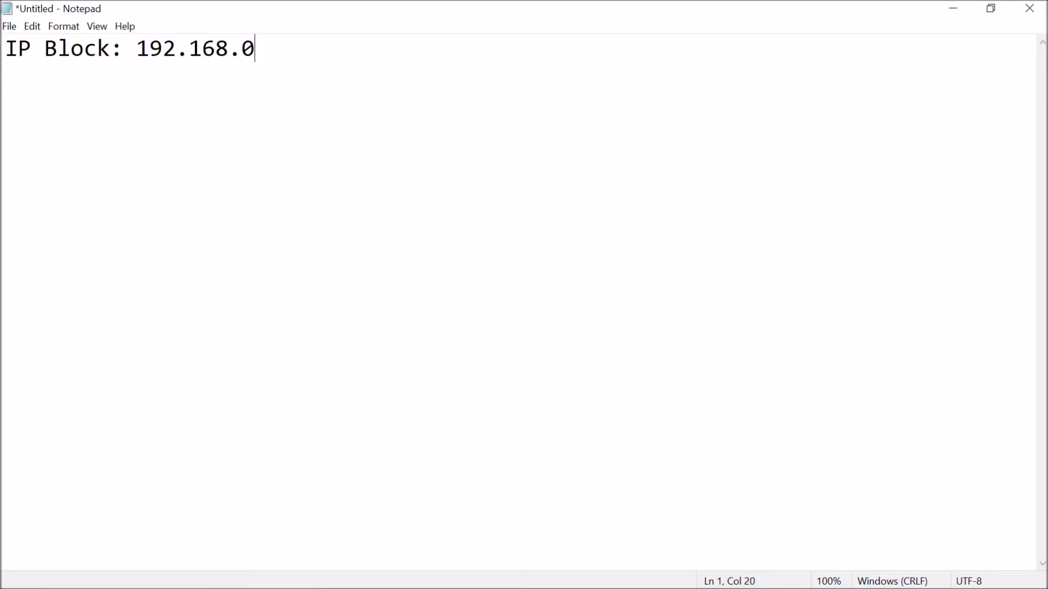
text(.0/16)
drag(110, 49, 6, 49)
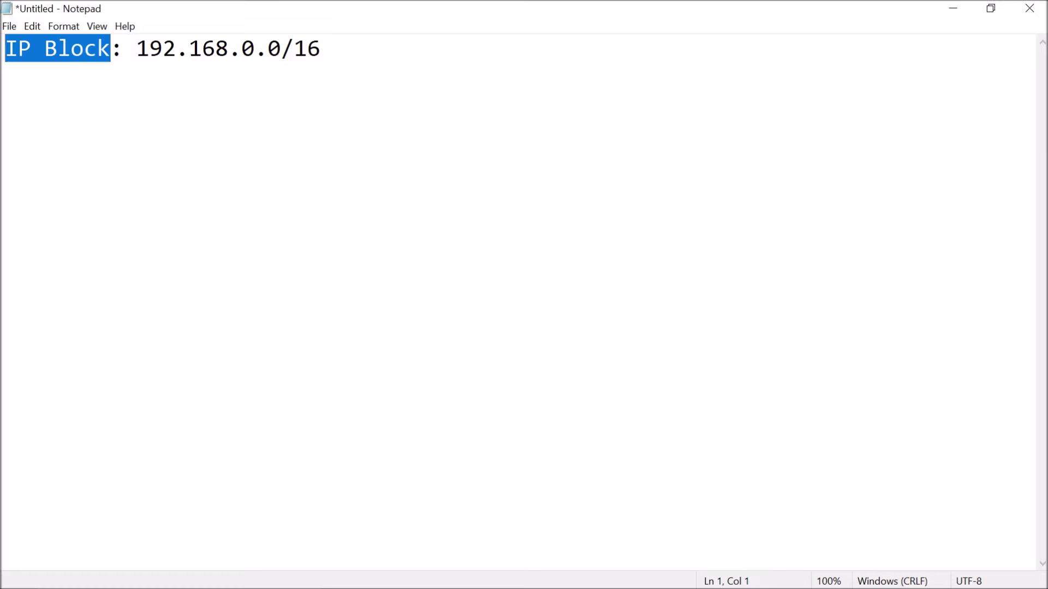
click(176, 49)
drag(5, 50, 307, 49)
click(163, 49)
click(322, 49)
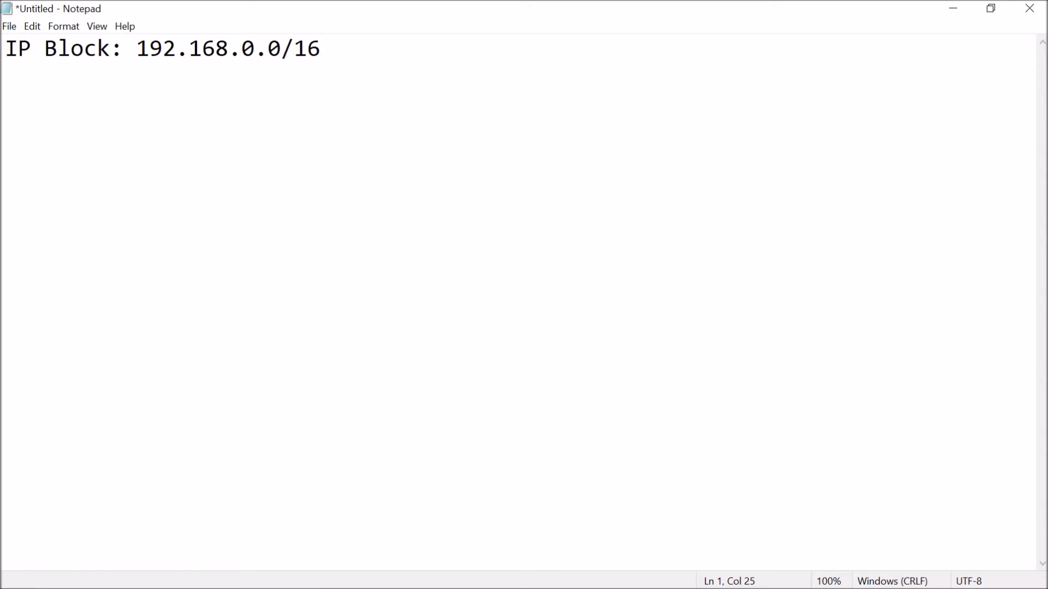
drag(268, 50, 280, 49)
click(295, 49)
Below the IP block, after a blank line, list "LAN A - 50 hosts", "LAN B - 129 hosts" and "R1-R2 - 2 hosts" on separate lines.
click(321, 49)
key(Return)
key(Return)
text(LAN A )
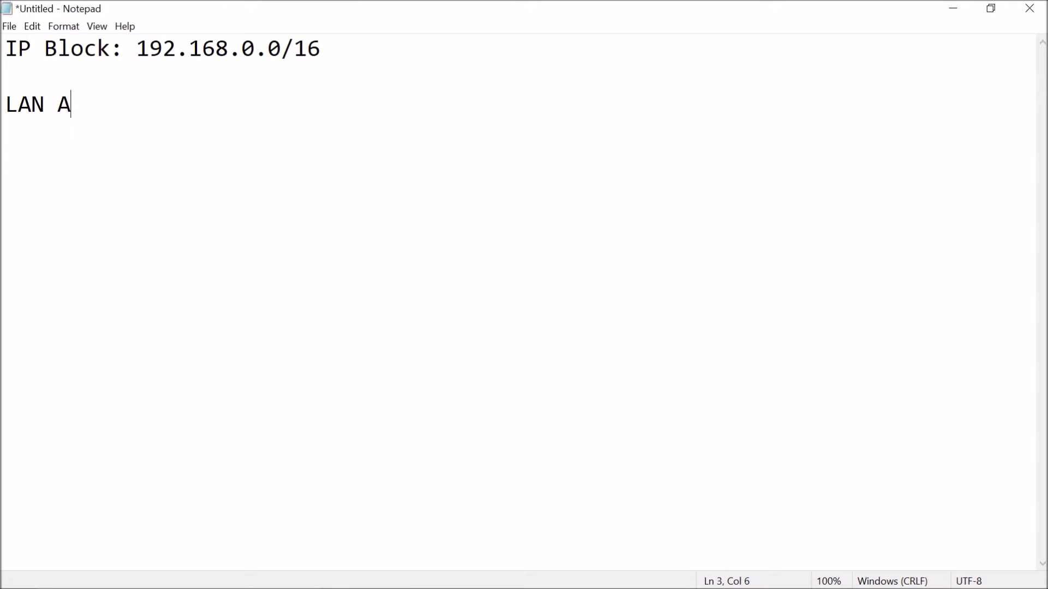
text(- 50 hosts)
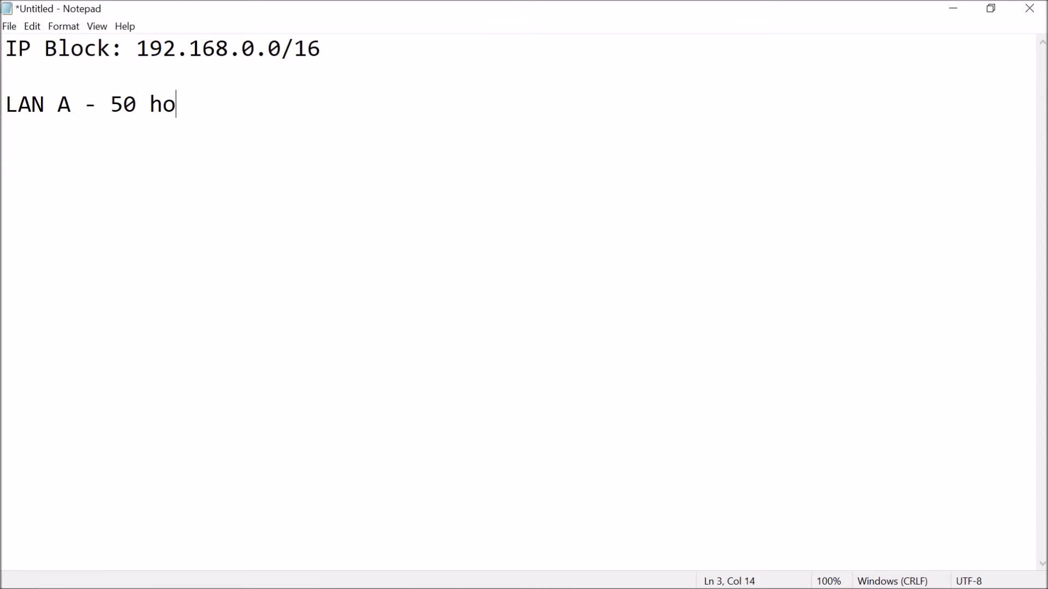
key(Return)
text(LAN B - )
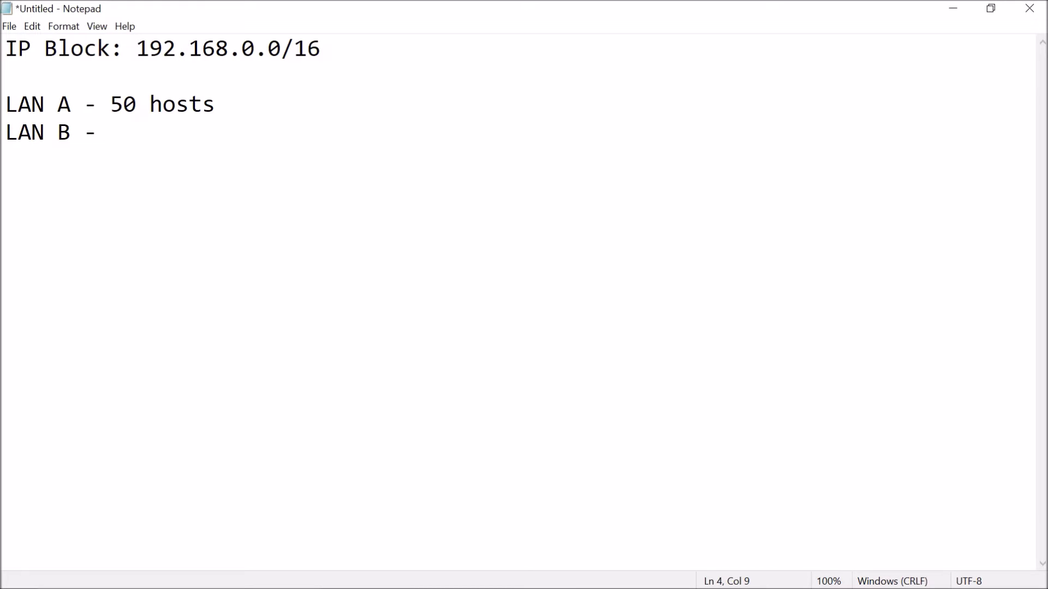
text(129 hosts)
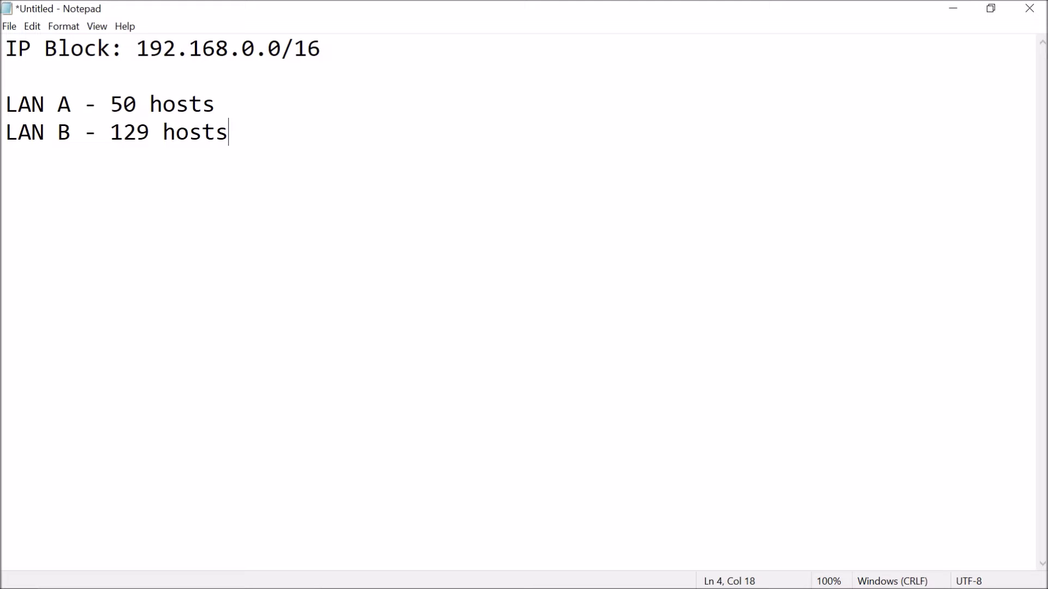
key(Return)
text(R1-R2)
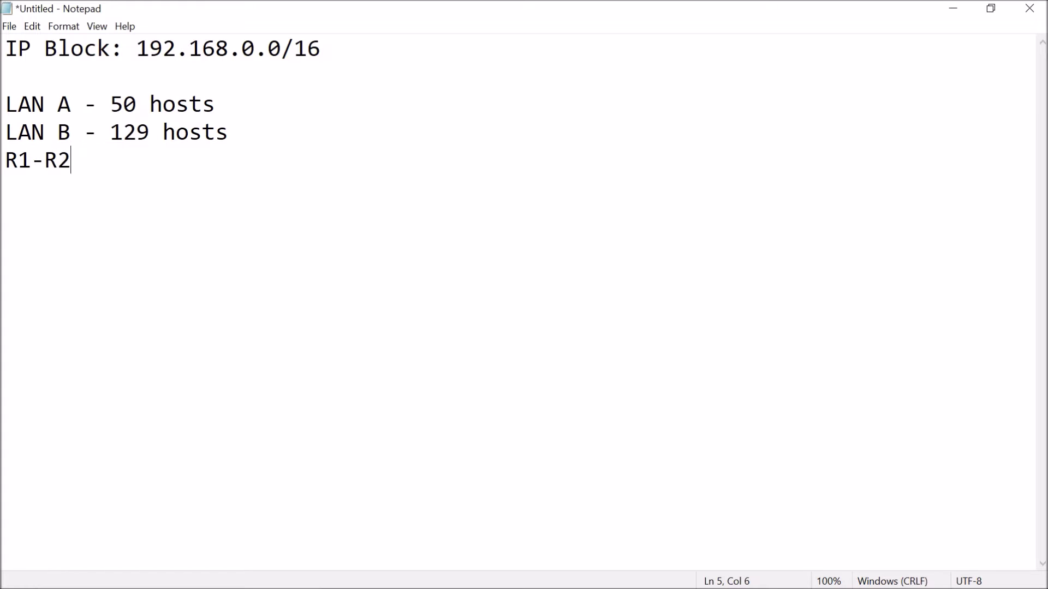
text( - 2 hosts)
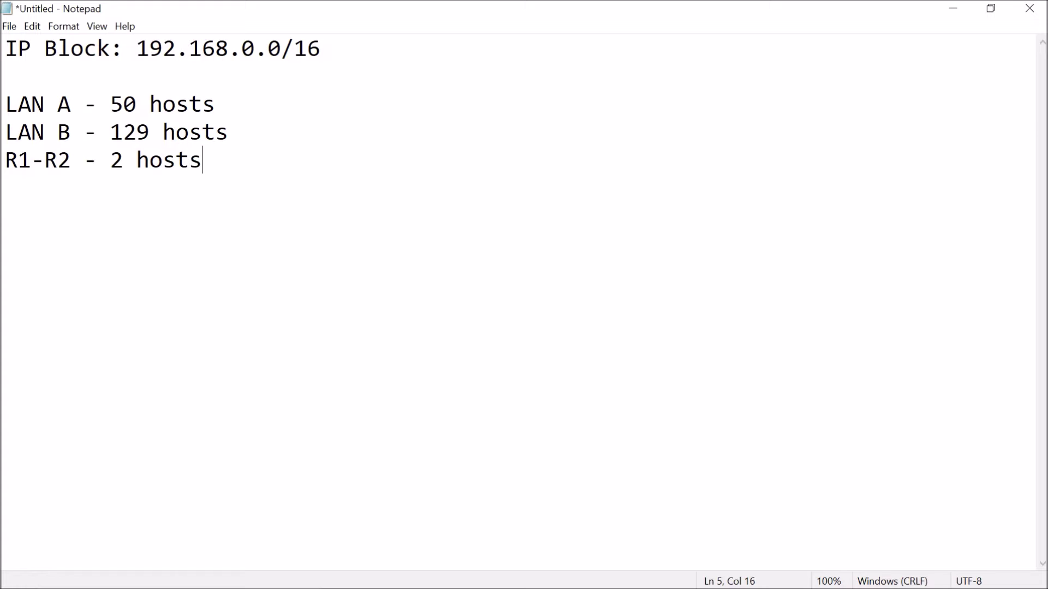
key(Return)
key(Return)
Open a second, empty Notepad window for the procedure notes.
key(super)
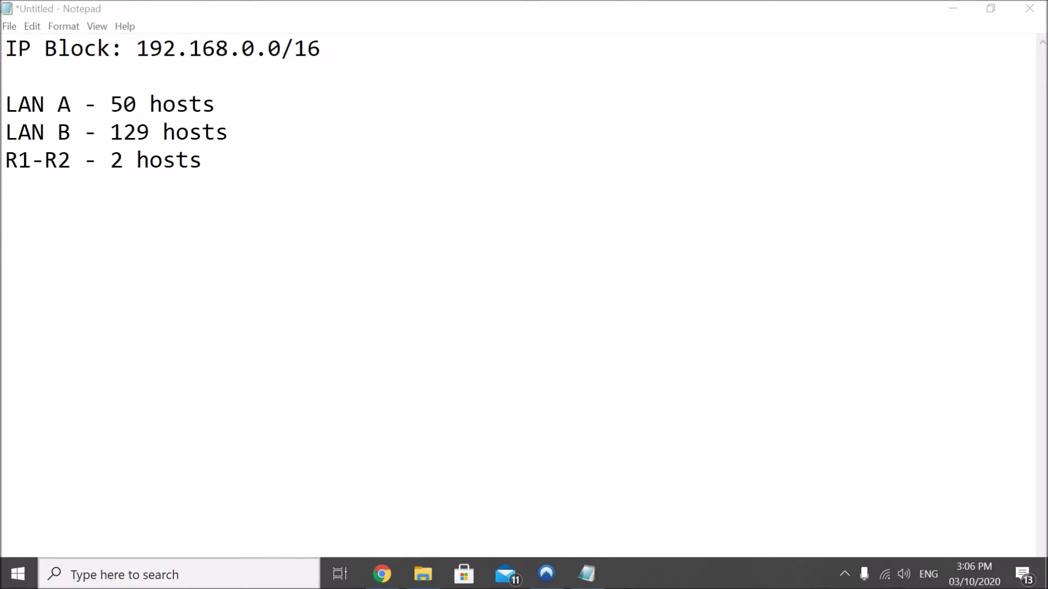
text(notepad)
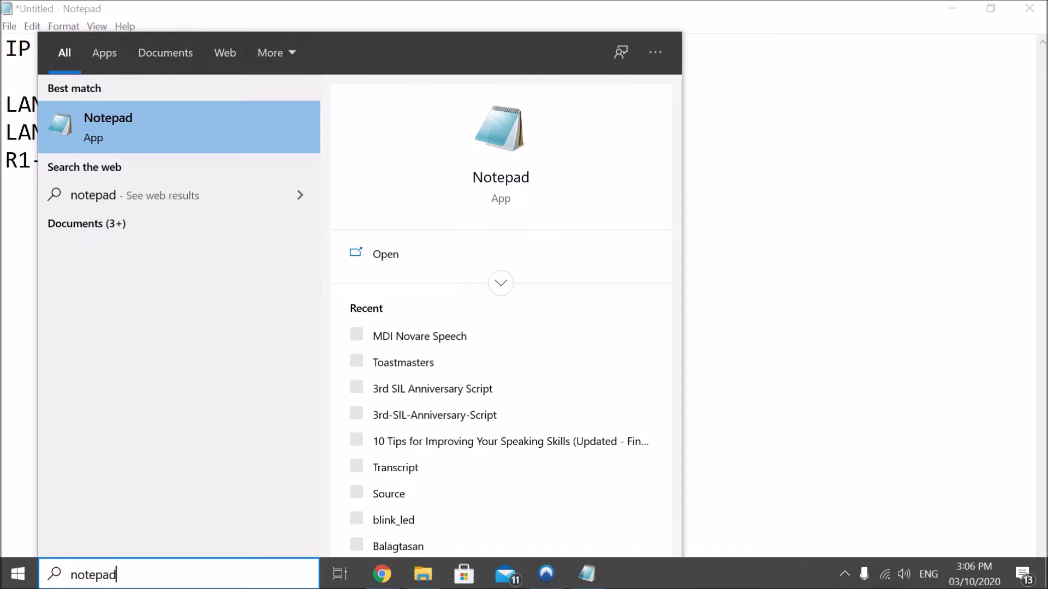
key(Return)
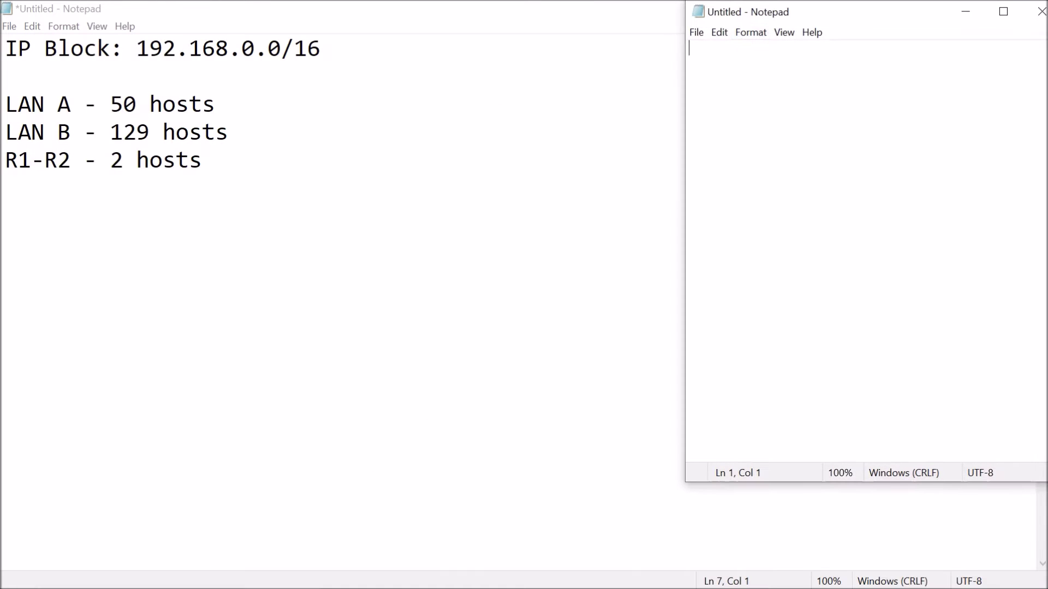
Write "1) Arrange the following LAN according to the number of hosts from highest to lowest." in the new note.
text(1))
key(ctrl+a)
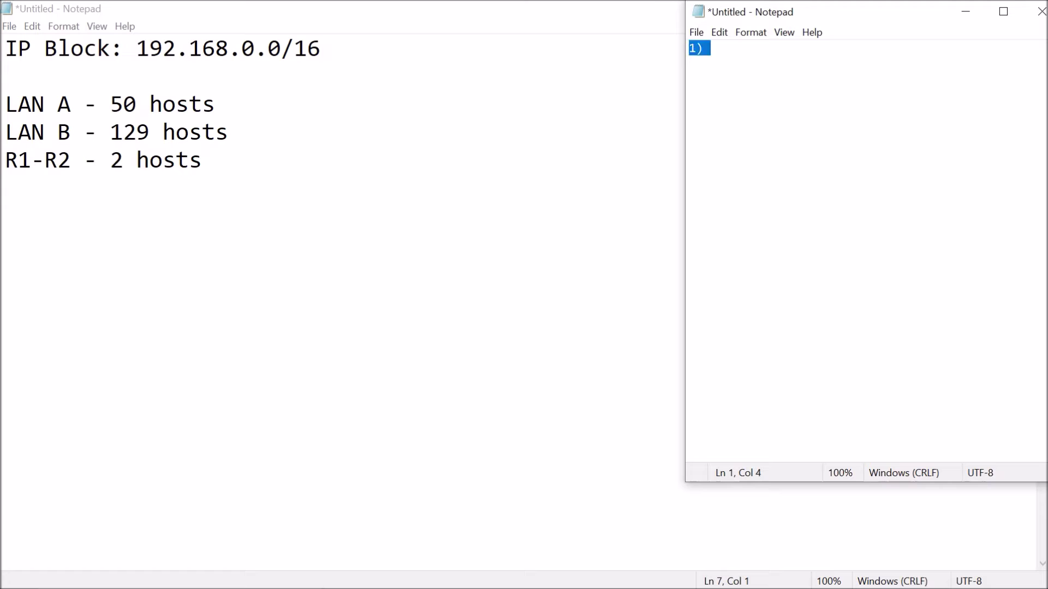
text(Arrange t)
text(he )
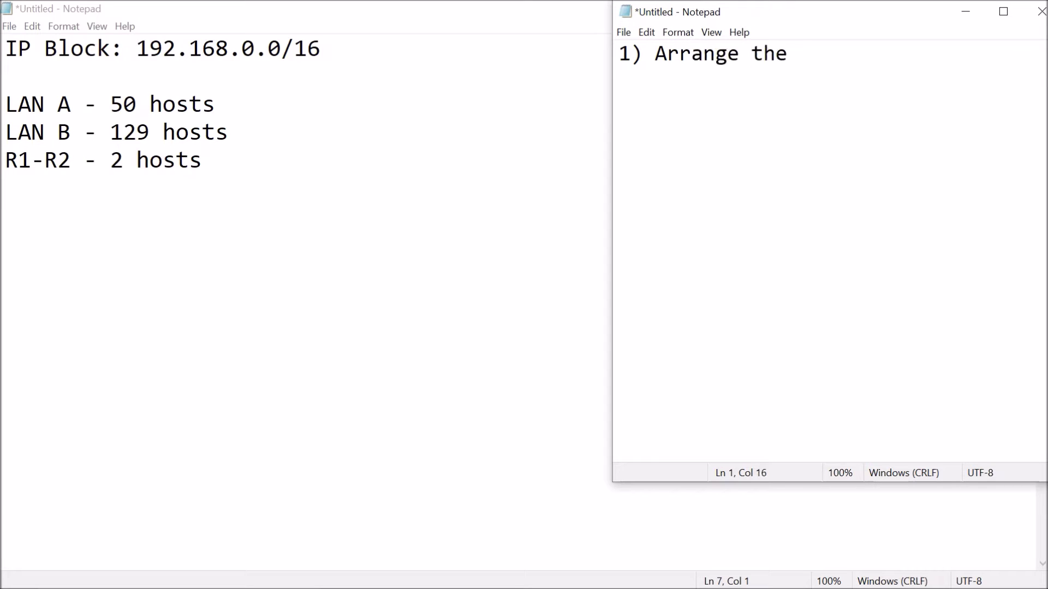
text(following LO)
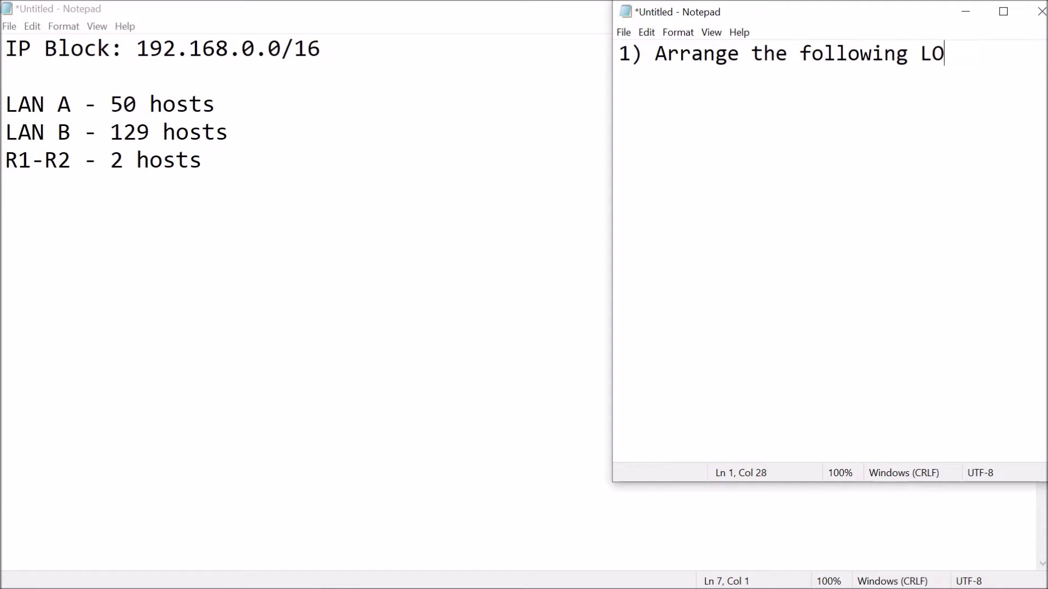
key(BackSpace)
text(AN a)
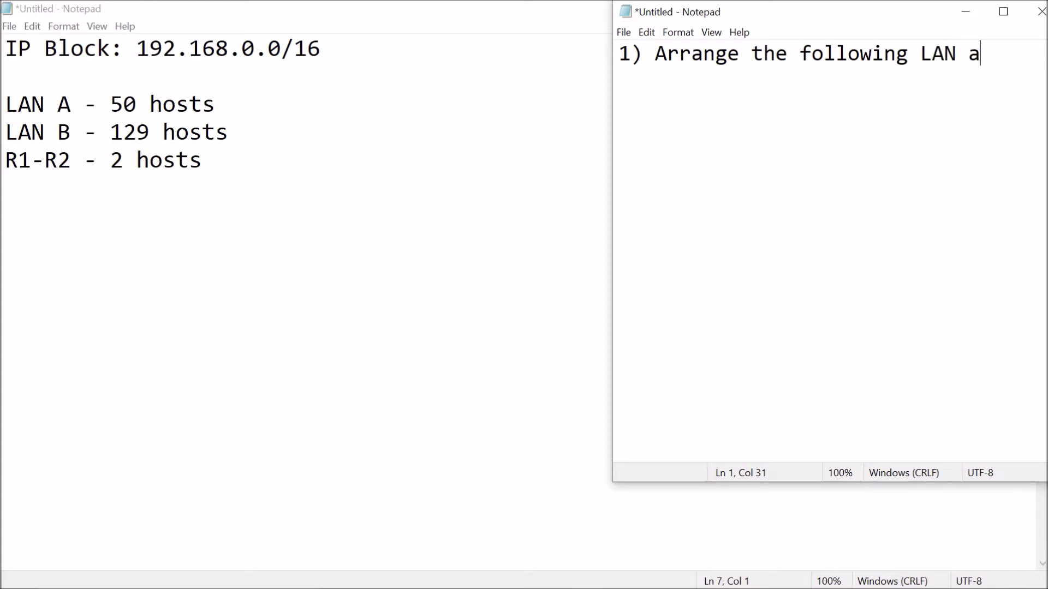
text(dcording to the number )
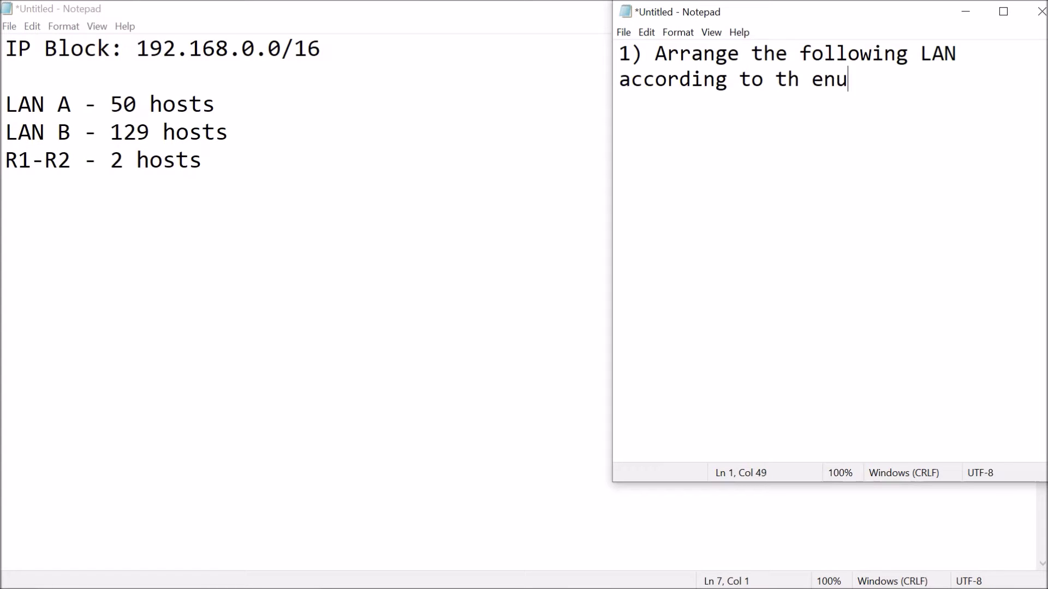
text(of hosts )
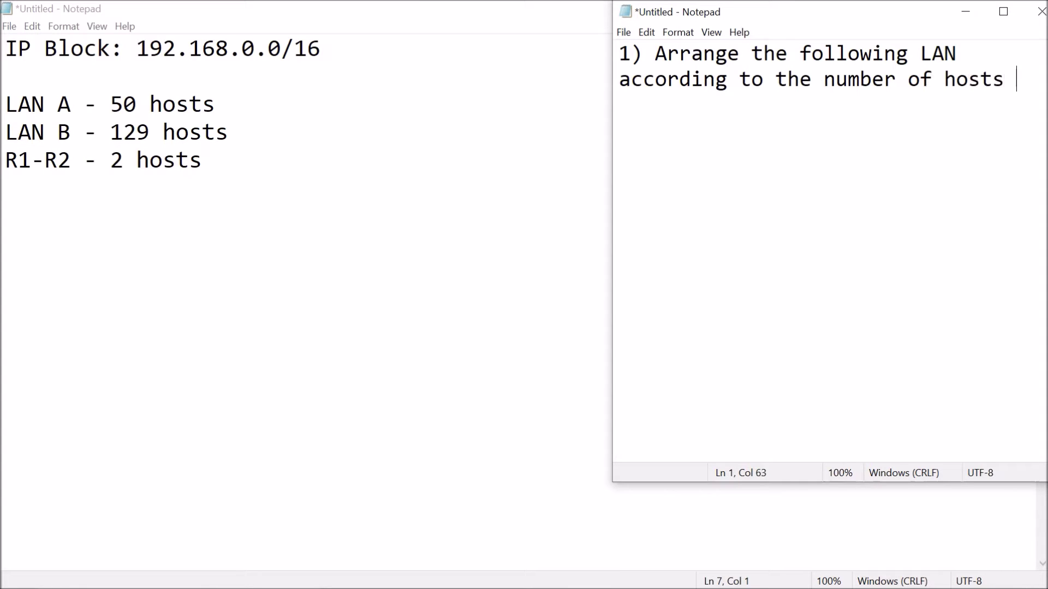
text(from highest t)
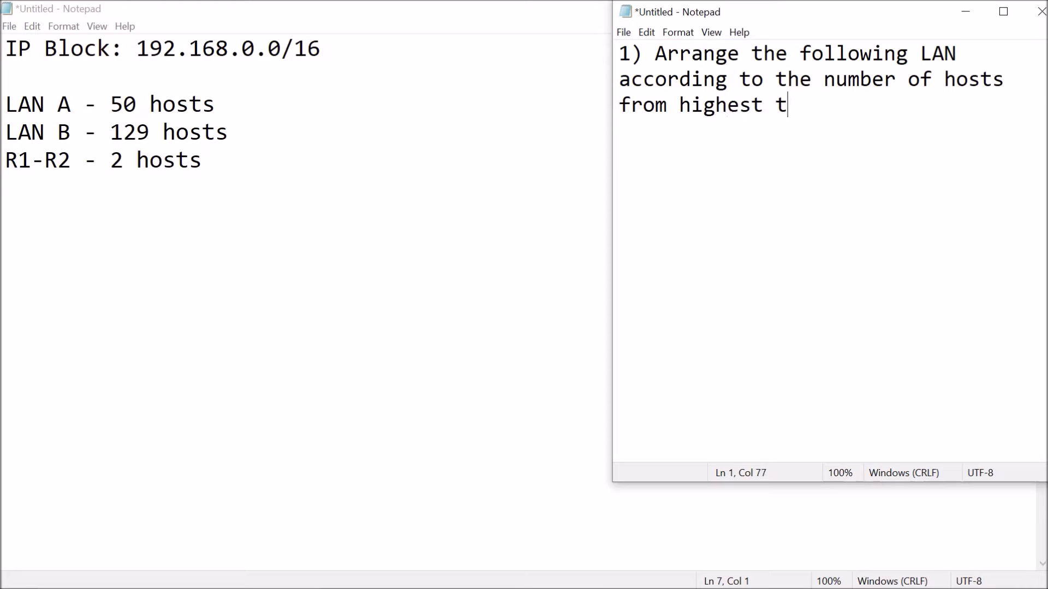
text(o lowst)
key(BackSpace)
key(BackSpace)
text(est)
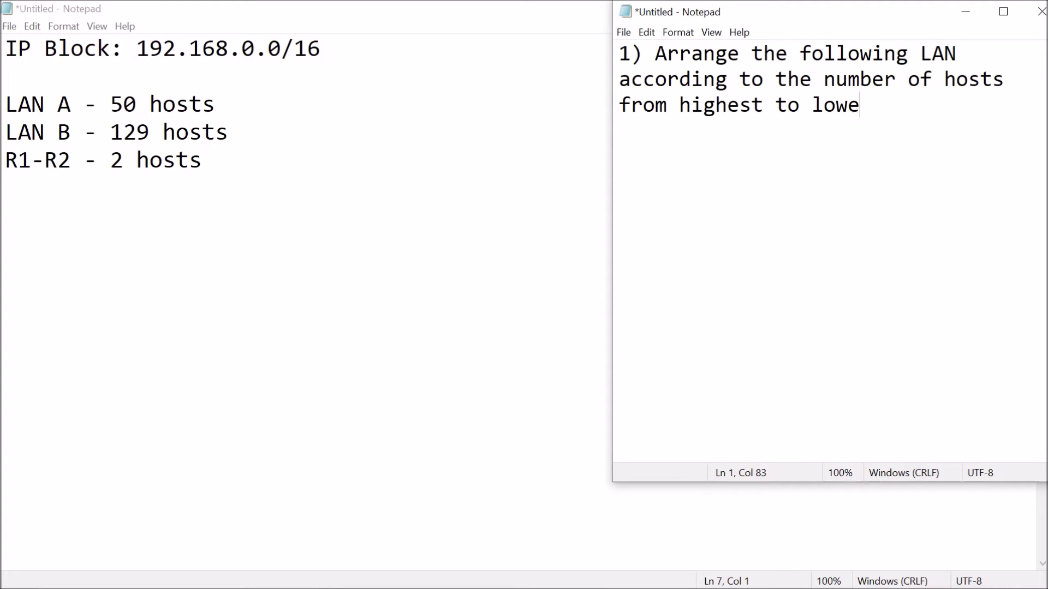
text(.)
click(655, 53)
click(775, 54)
click(908, 53)
double_click(974, 80)
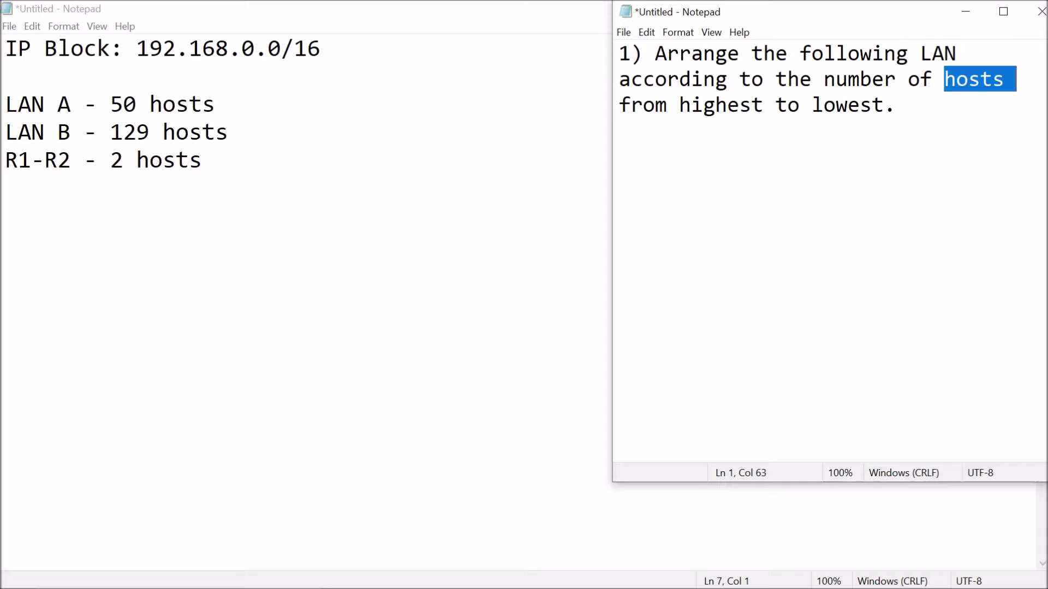
drag(932, 80, 1004, 79)
drag(678, 106, 787, 105)
click(715, 105)
drag(679, 105, 787, 105)
drag(860, 105, 896, 106)
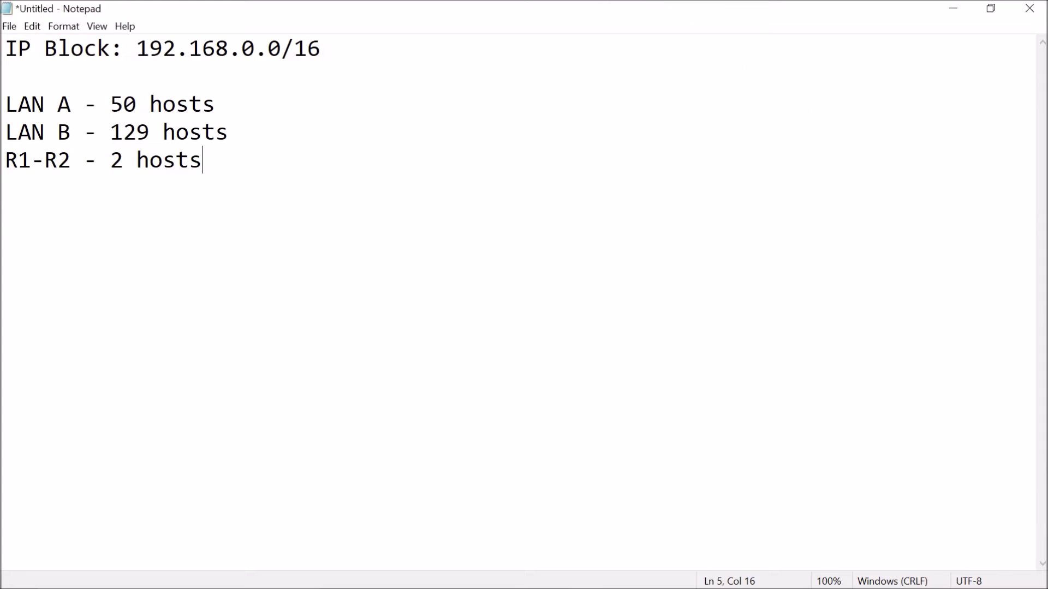
In the IP block note, add the table heading "Network Address" one blank line below the host requirements.
key(Return)
key(Return)
text(Network A)
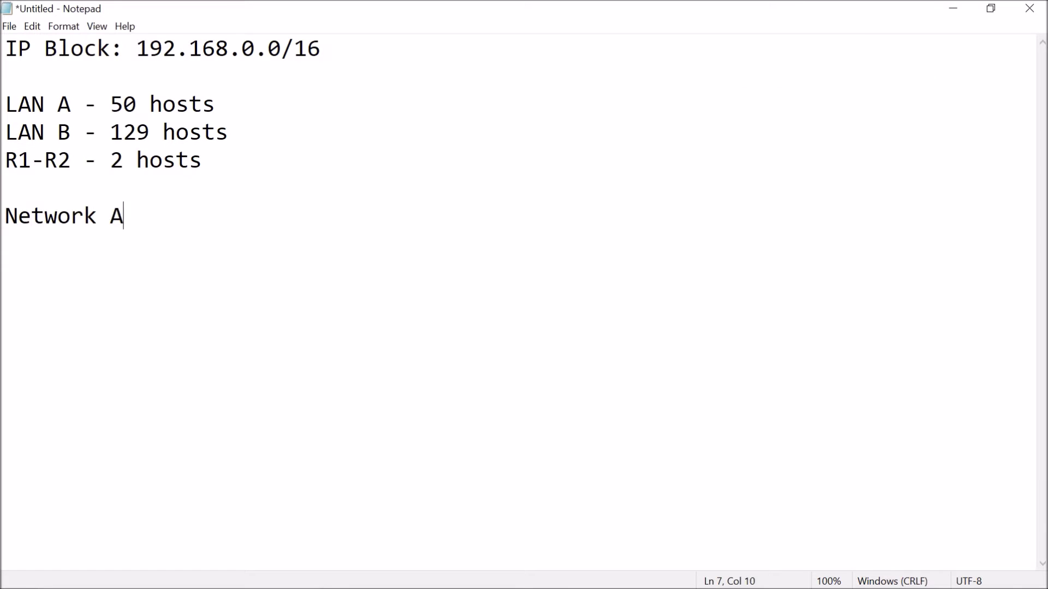
text(ddress)
Insert the column heading "Host Name" in front of "Network Address" on the same line.
key(Left)
key(Left)
key(Left)
key(Left)
key(Left)
key(Left)
key(Left)
key(Left)
key(Left)
key(Left)
key(Left)
key(Left)
key(Left)
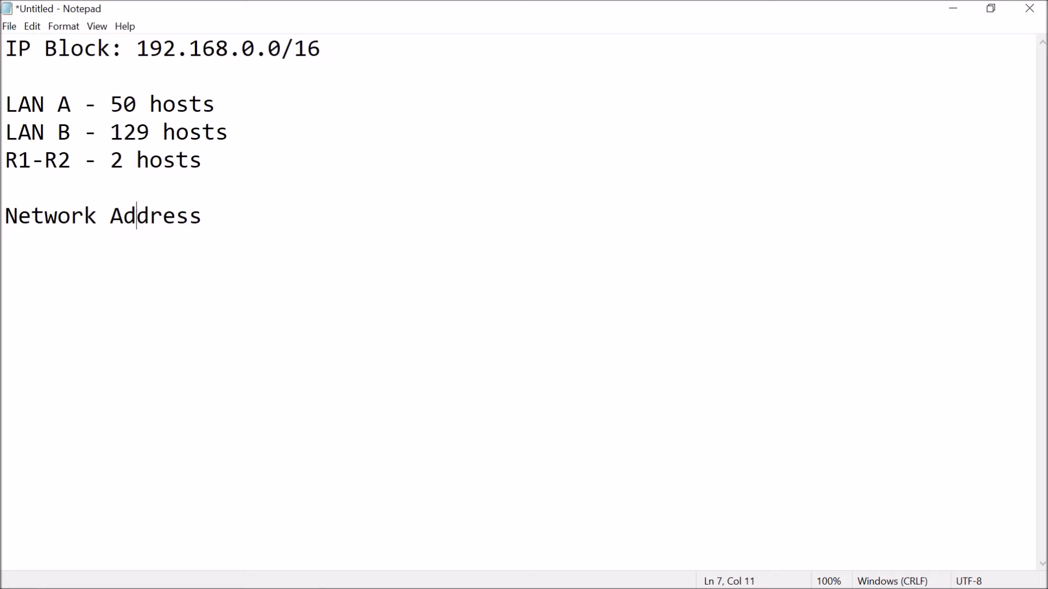
key(Left)
key(Left)
text(Hosts n)
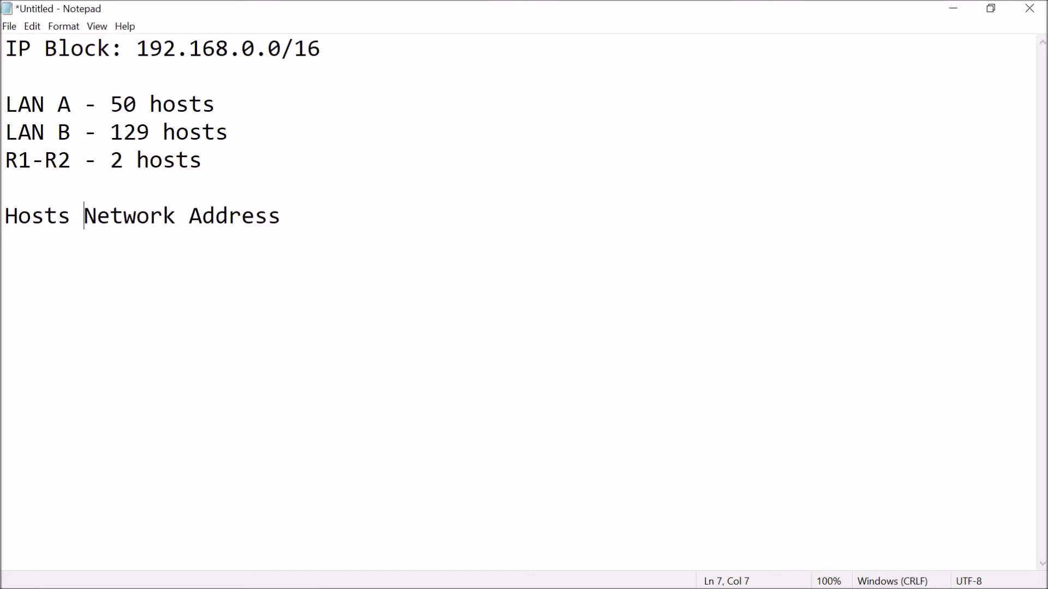
key(BackSpace)
key(BackSpace)
key(BackSpace)
text(Name)
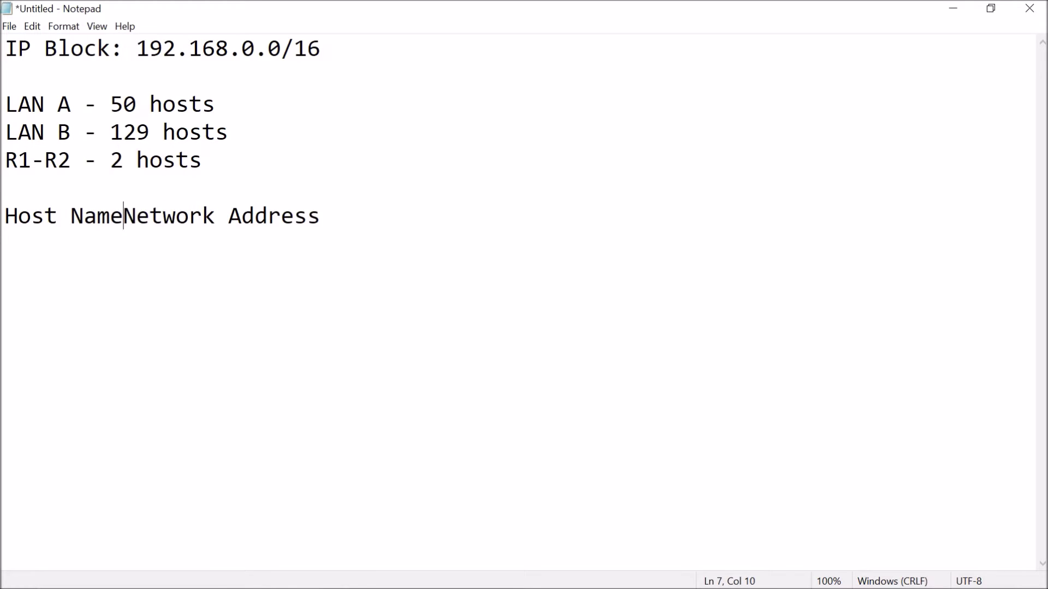
Separate the two headings with a space and add the rows "LAN B", "LAN A" and "R1-R2" beneath them.
key(Right)
key(Right)
key(Right)
key(Right)
key(Right)
key(Right)
key(Right)
key(Right)
key(Right)
key(Right)
key(Right)
key(Right)
key(Right)
key(Right)
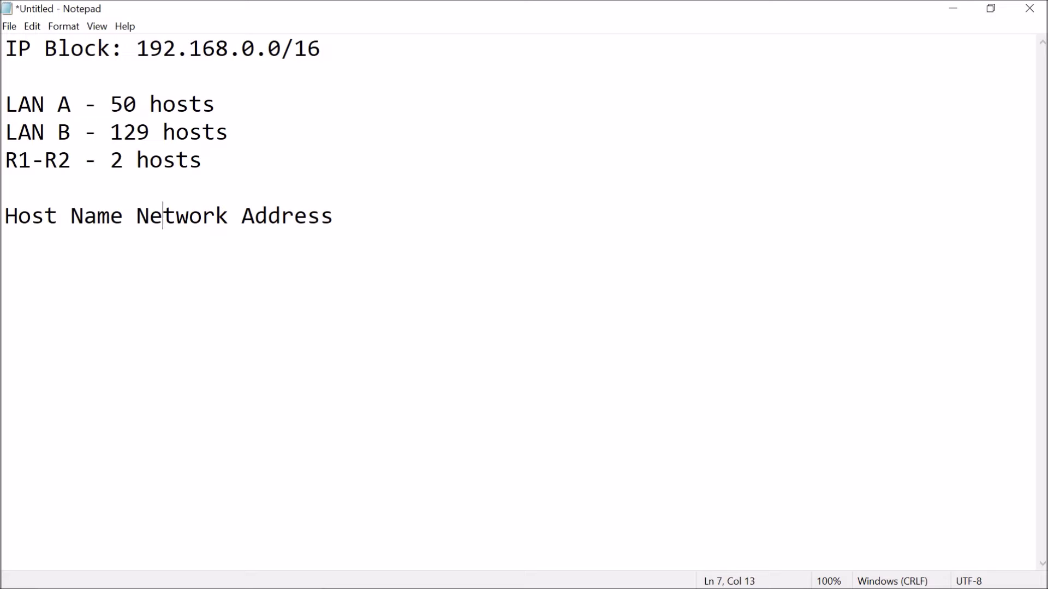
key(Right)
key(Return)
text(LAN B)
key(Return)
text(LAN A)
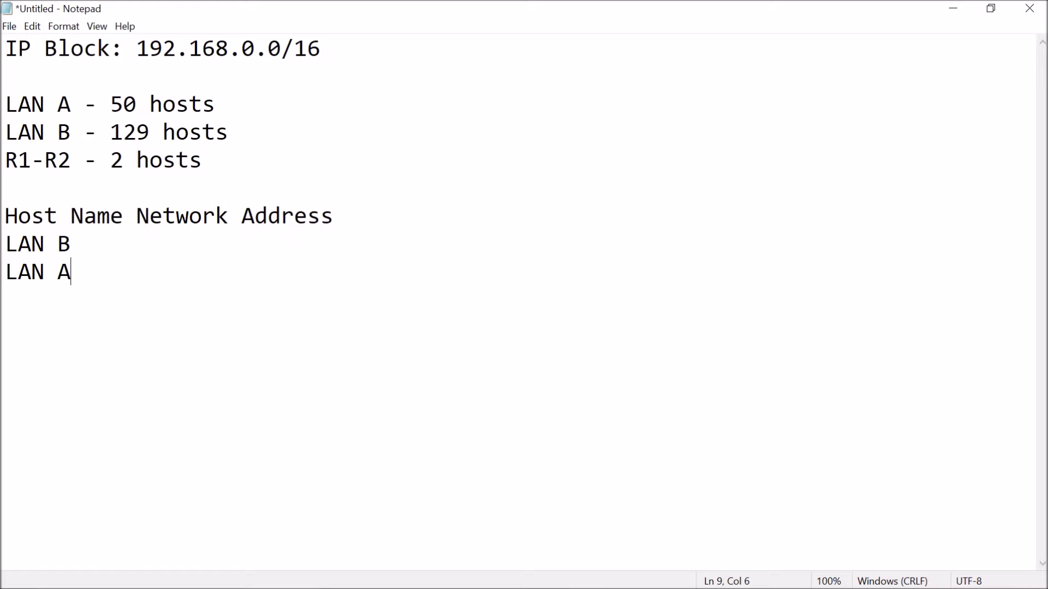
key(Return)
text(R1-R2)
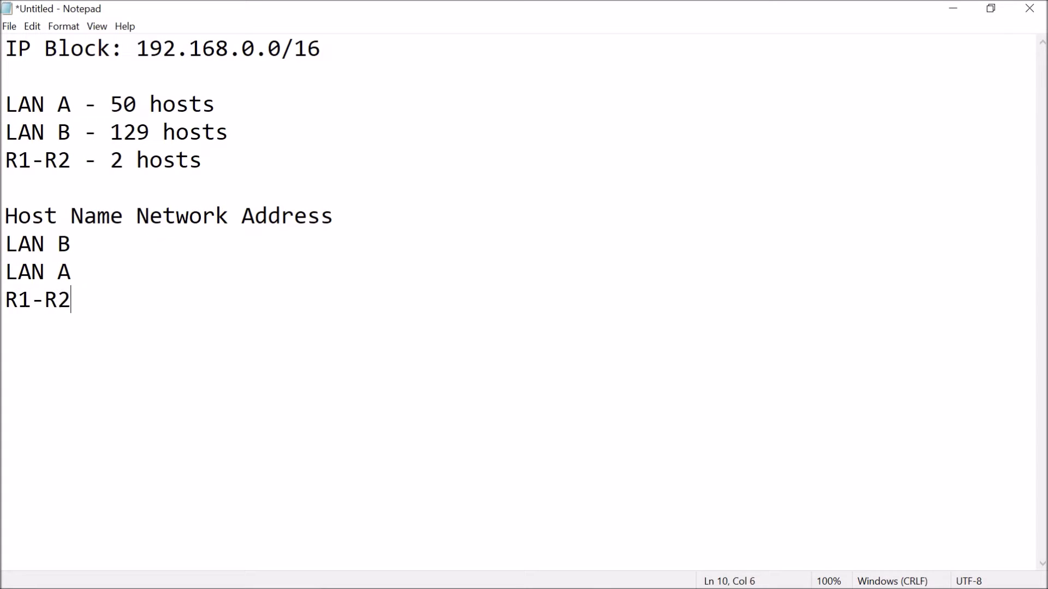
Insert the column heading "Number" between "Host Name" and "Network Address".
key(Up)
key(Up)
key(Right)
key(Up)
click(137, 216)
text(Number)
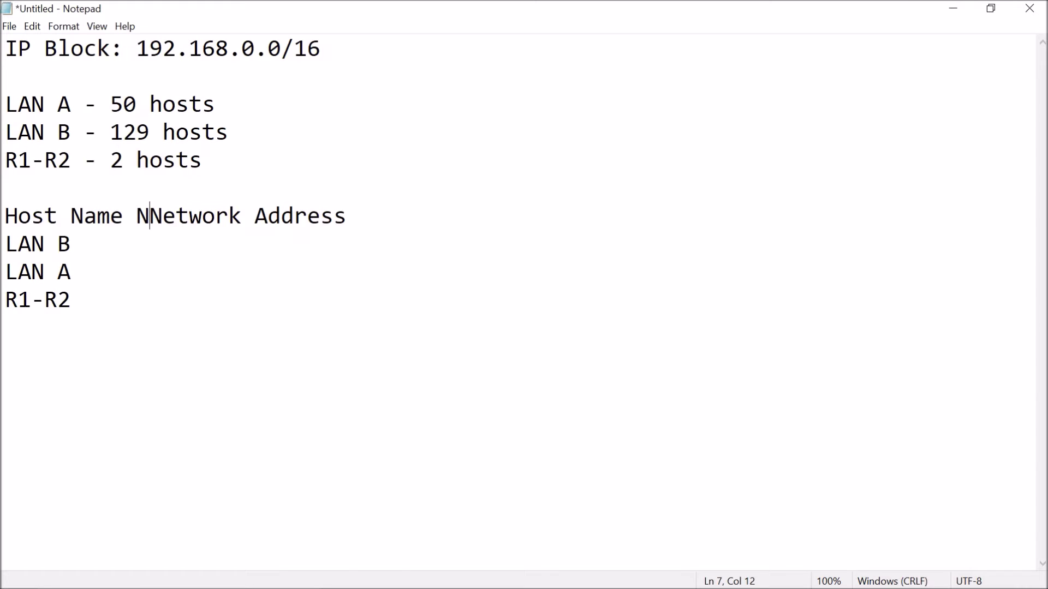
Fill the Number column with 129 for LAN B, 50 for LAN A and 2 for R1-R2, aligned under the heading.
key(Down)
text(12)
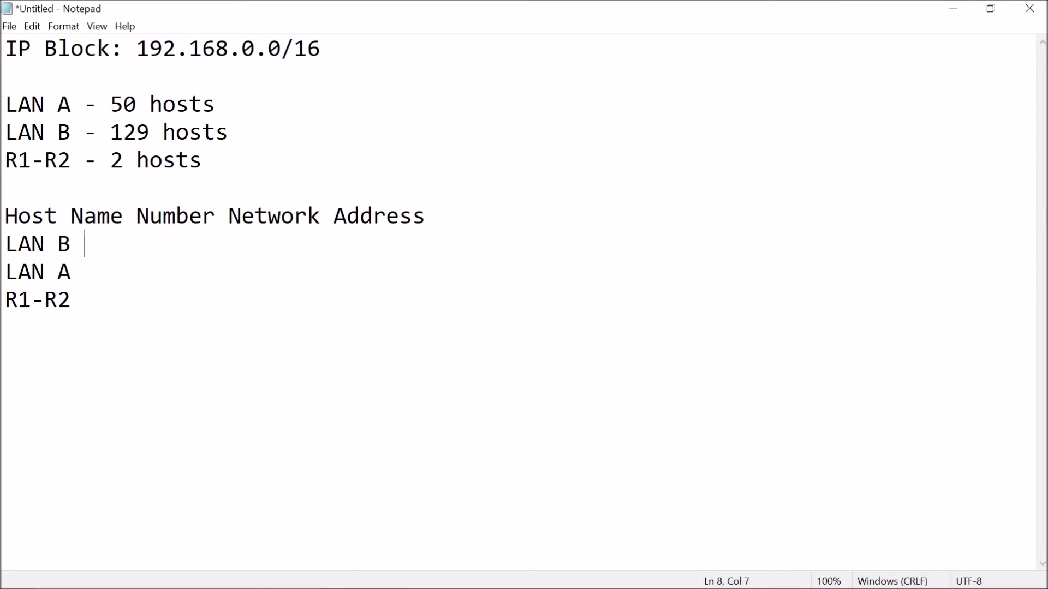
text(9)
key(Down)
text(50)
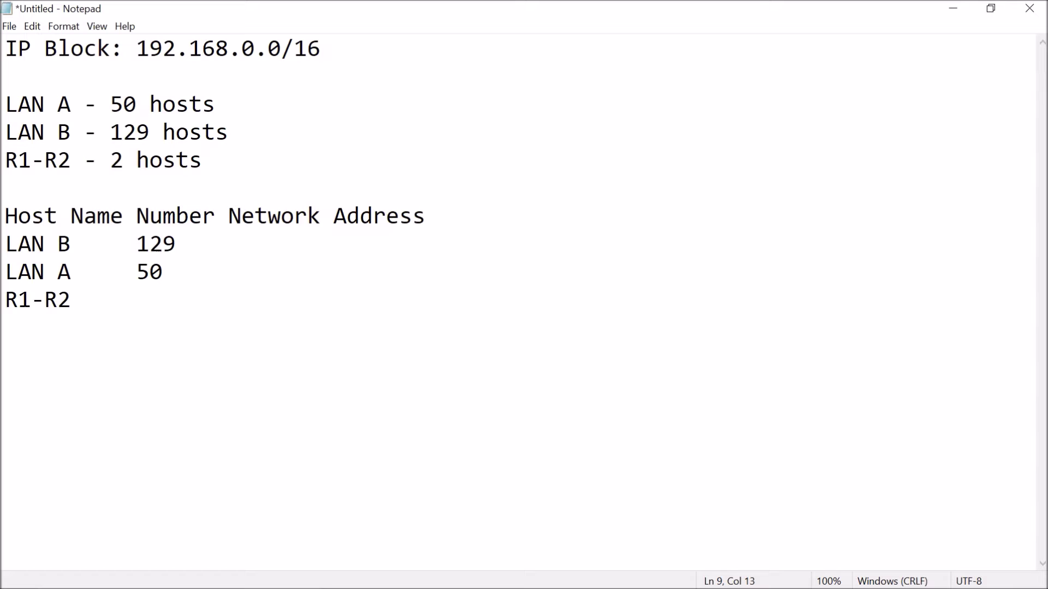
key(Down)
text(2)
key(BackSpace)
text(2)
Add "2) The LAN with the highest number of hosts should receive the IP Block Address its Network Add." to the procedure note.
click(588, 573)
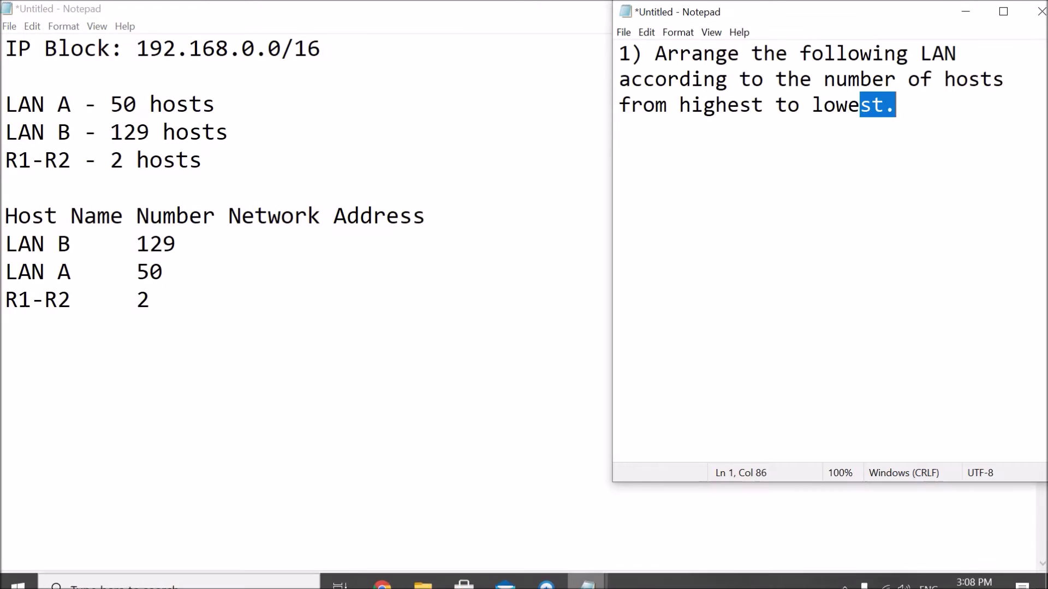
click(895, 105)
key(Return)
key(Return)
text(2) The LA)
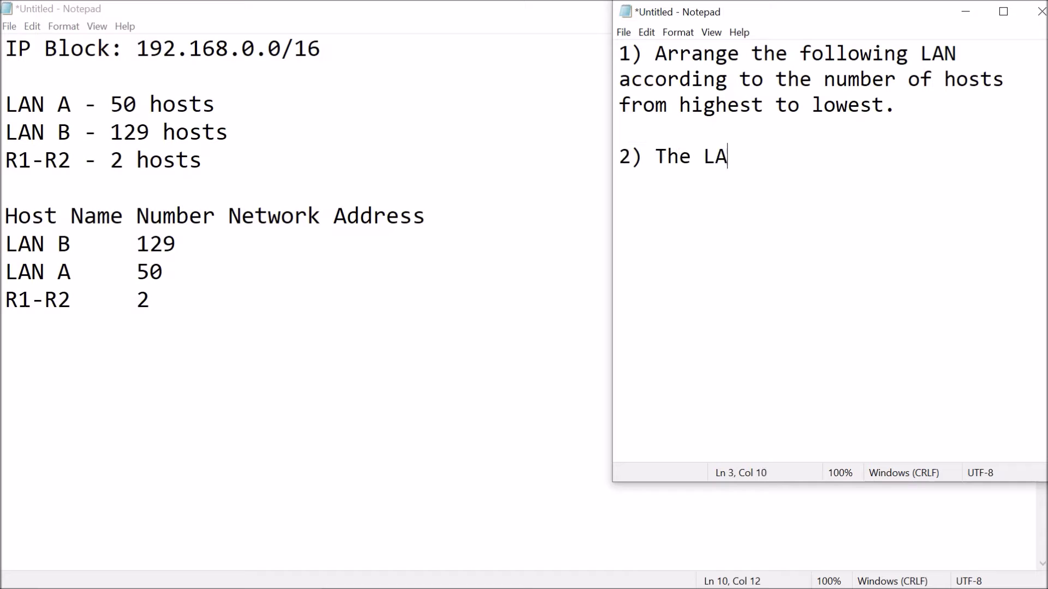
text(N with the highest u)
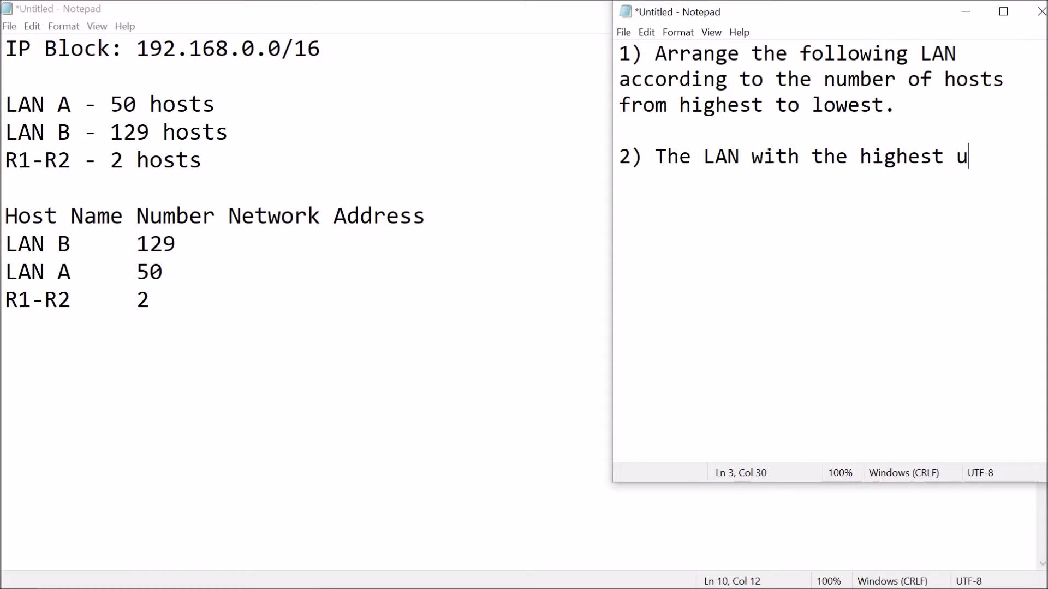
key(BackSpace)
text(number of hosts should receive the)
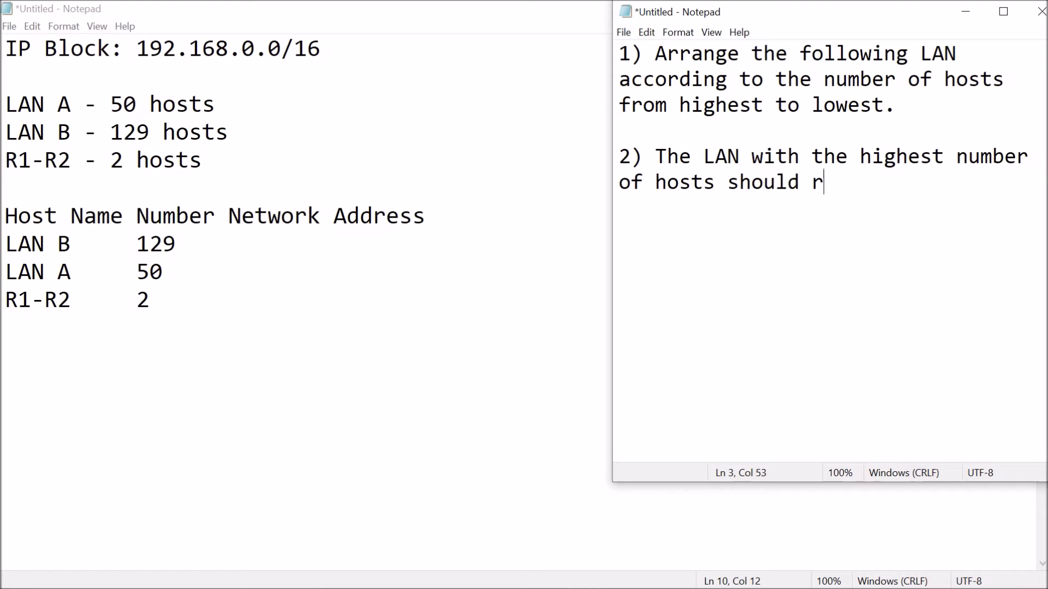
key(BackSpace)
key(BackSpace)
key(BackSpace)
key(BackSpace)
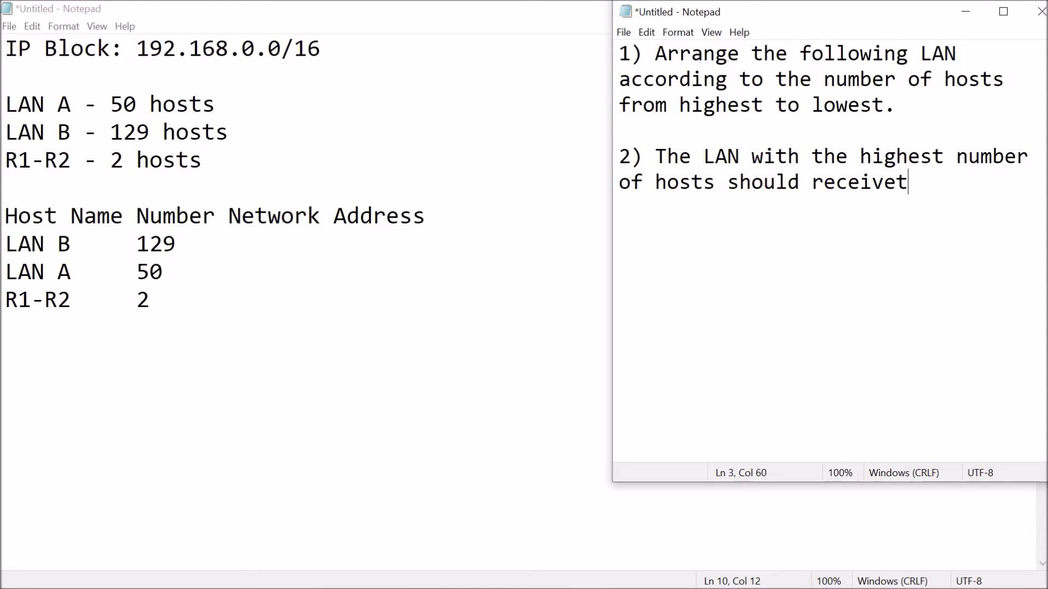
text(the IP Block Addres as)
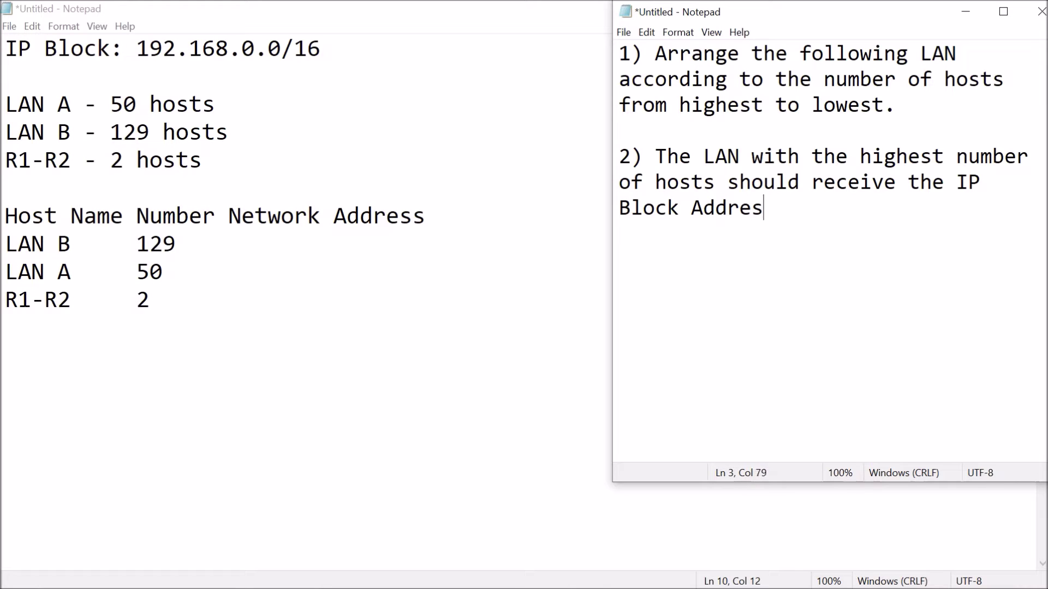
text(s its Net)
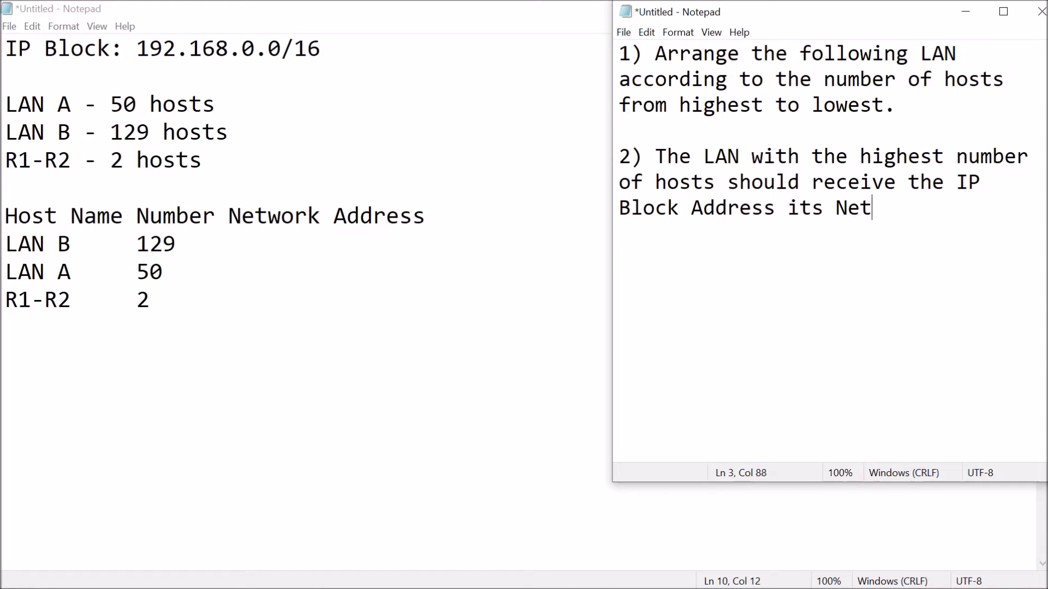
text(work Add.)
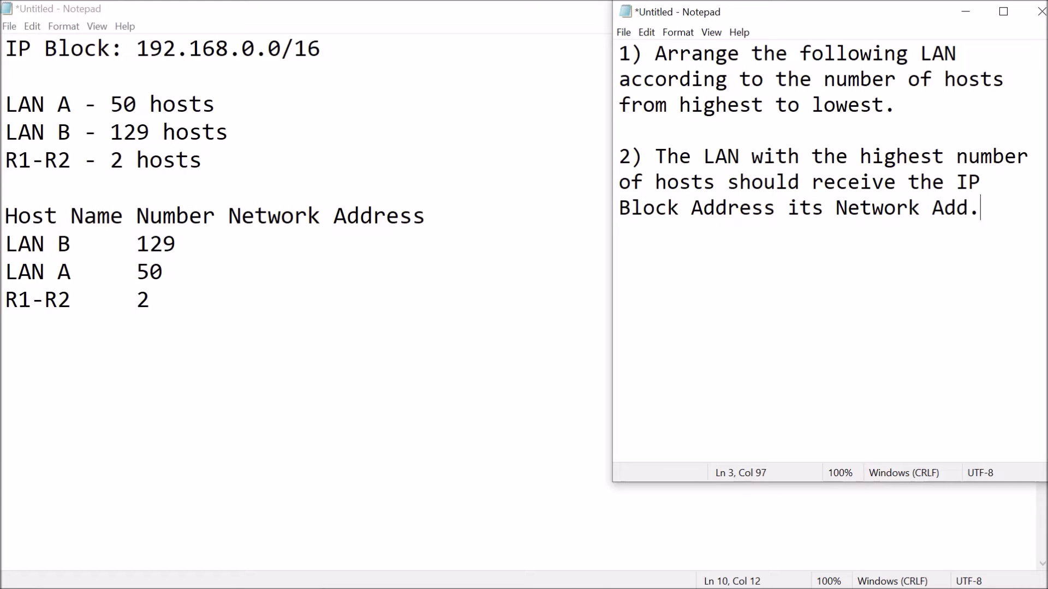
Highlight the phrases "LAN", "highest number of hosts" and "IP Block Address its Network Add." in procedure step 2 for review.
double_click(673, 157)
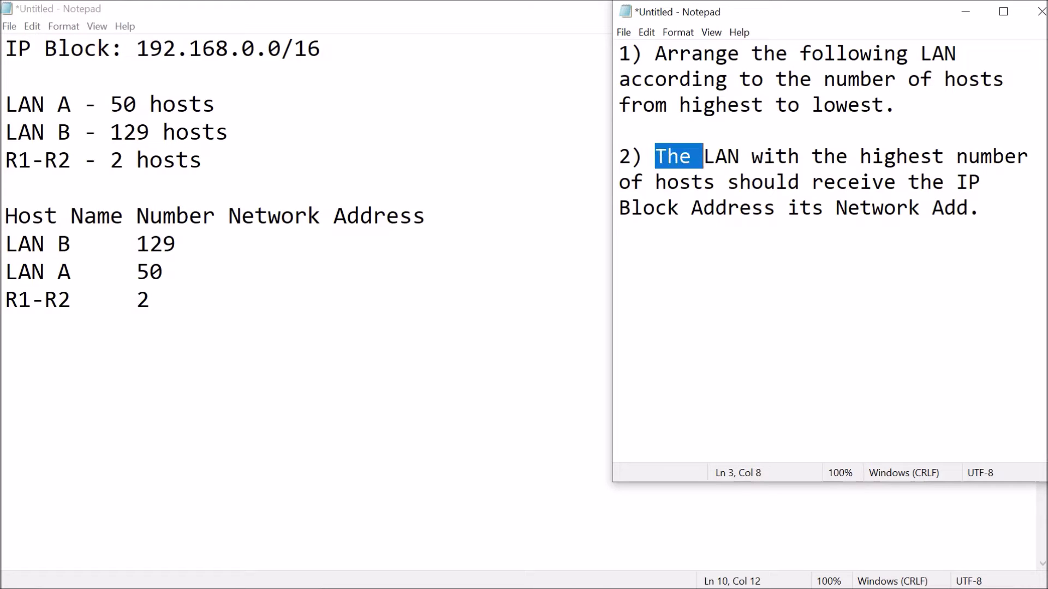
key(Right)
key(shift+Right)
key(shift+Right)
key(shift+Right)
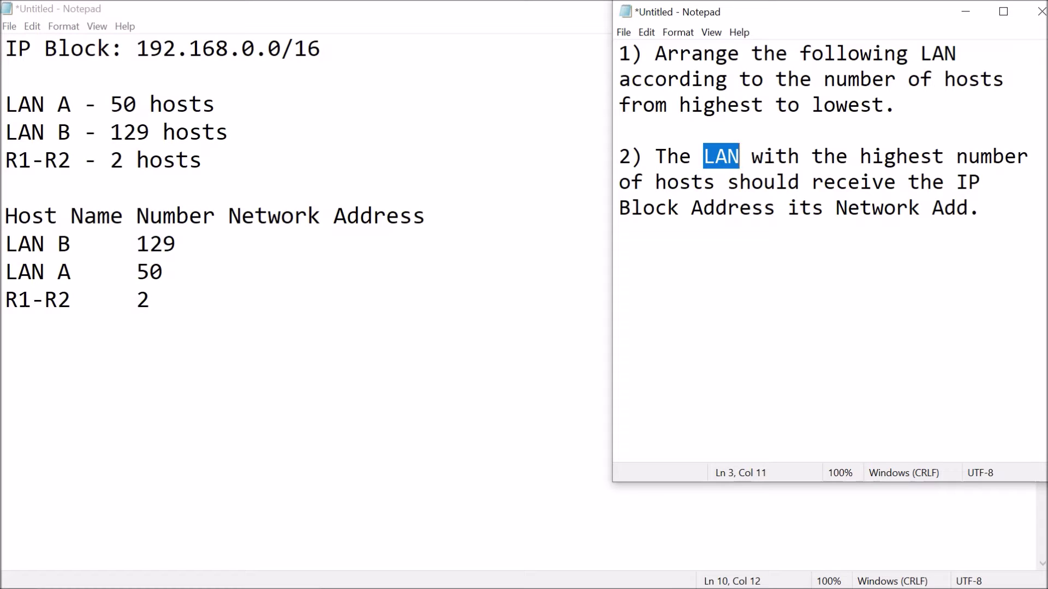
drag(860, 157, 716, 182)
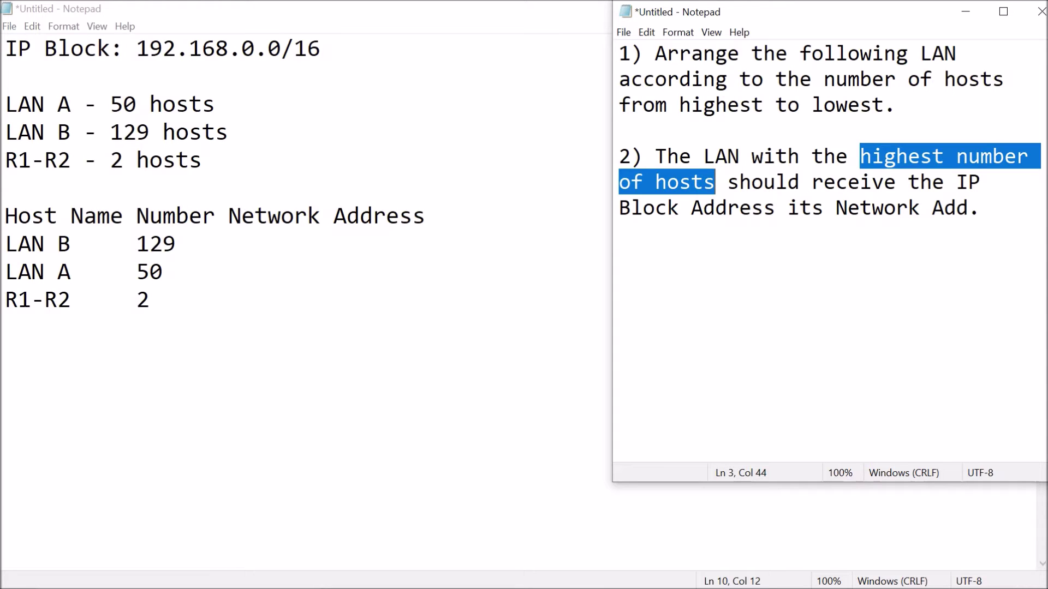
drag(956, 181, 979, 208)
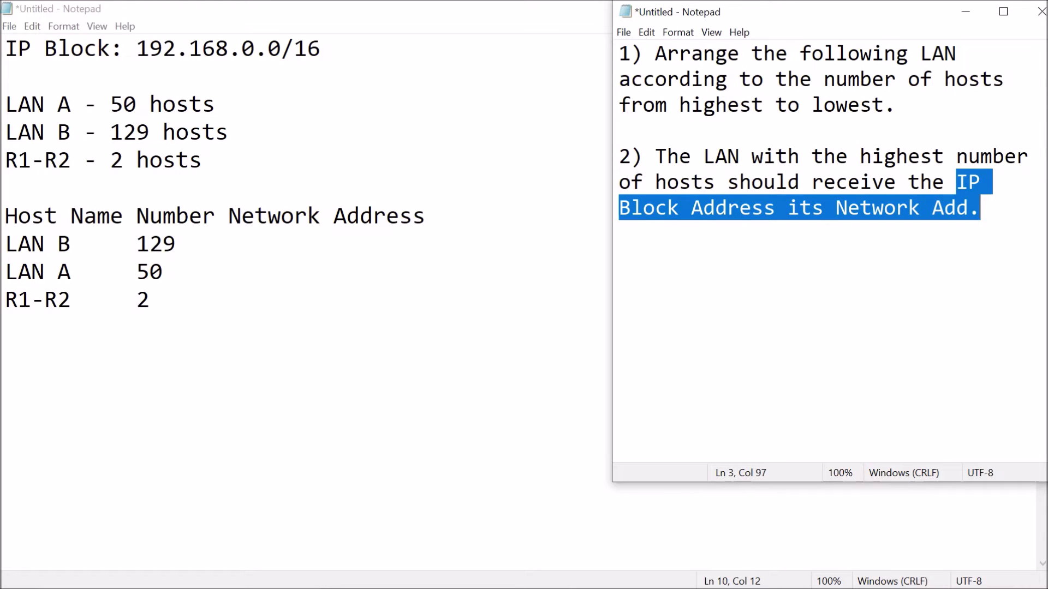
Copy 192.168.0.0 from the IP Block line into LAN B's row, aligned under "Network Address".
click(176, 244)
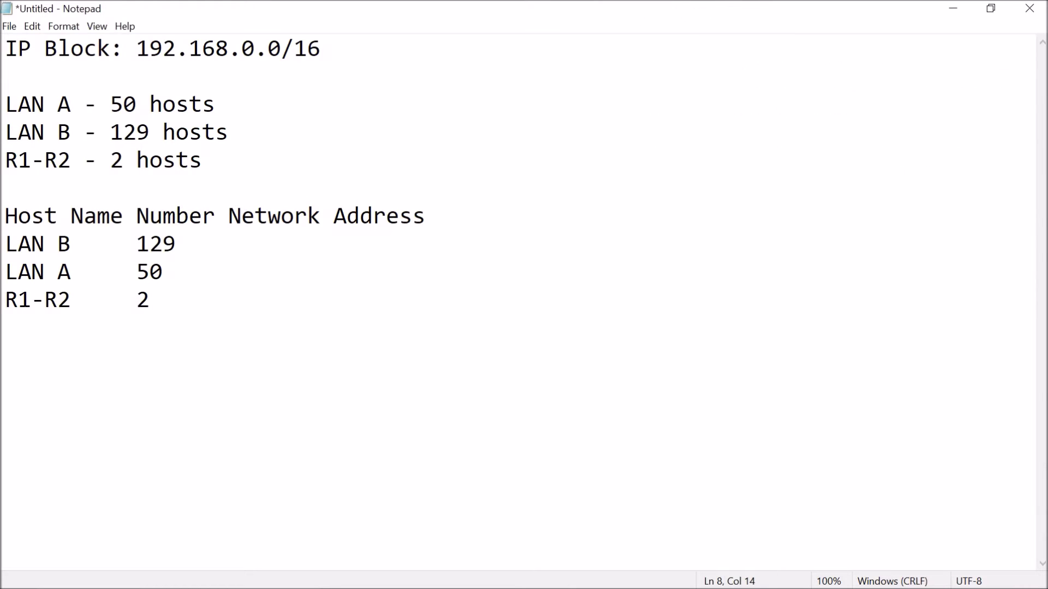
drag(137, 49, 281, 48)
key(ctrl+c)
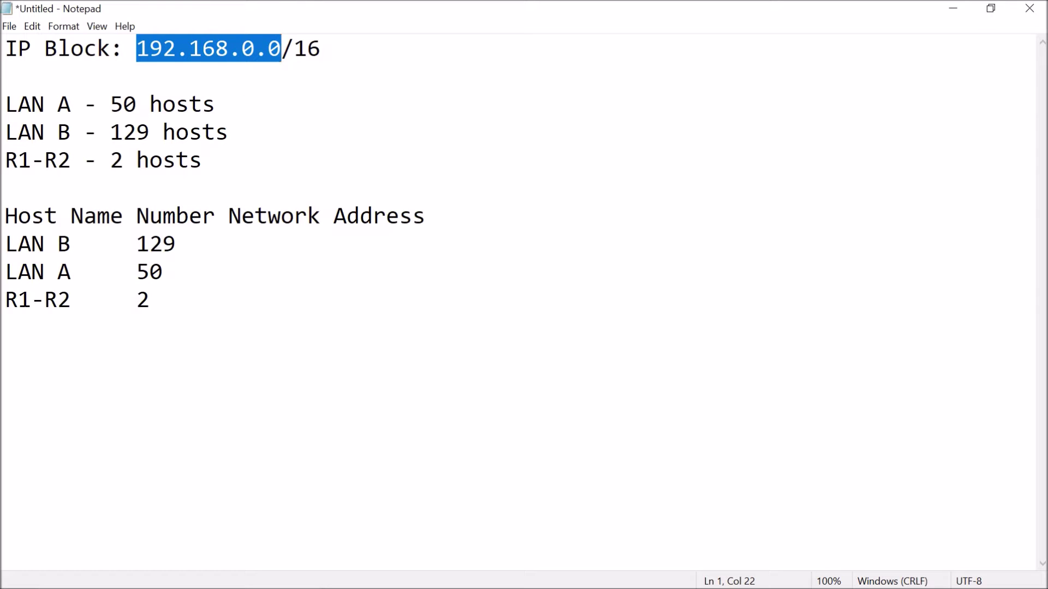
click(176, 244)
key(Tab)
key(Tab)
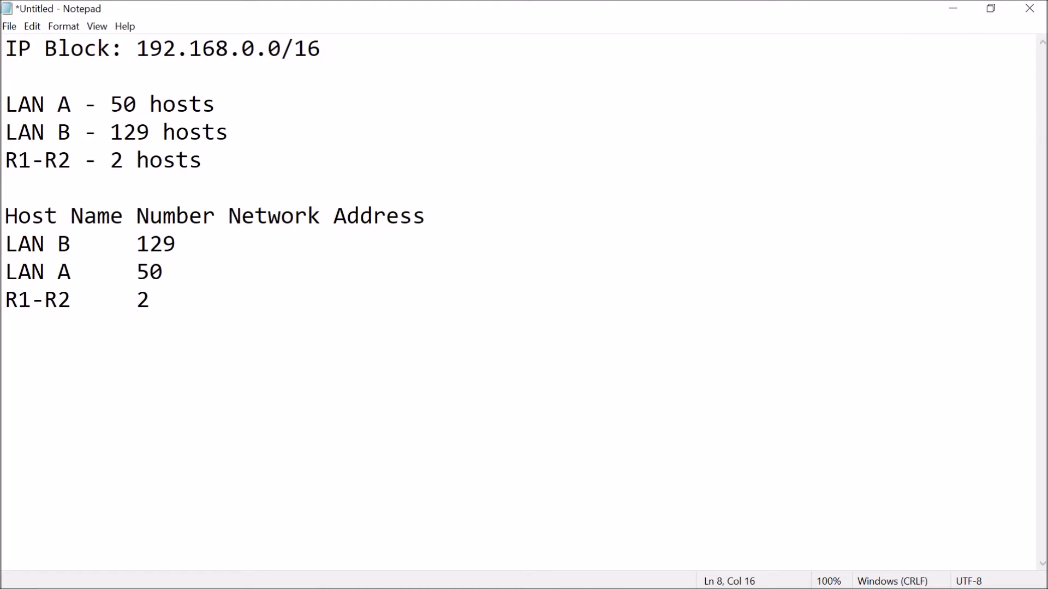
key(BackSpace)
key(BackSpace)
key(ctrl+v)
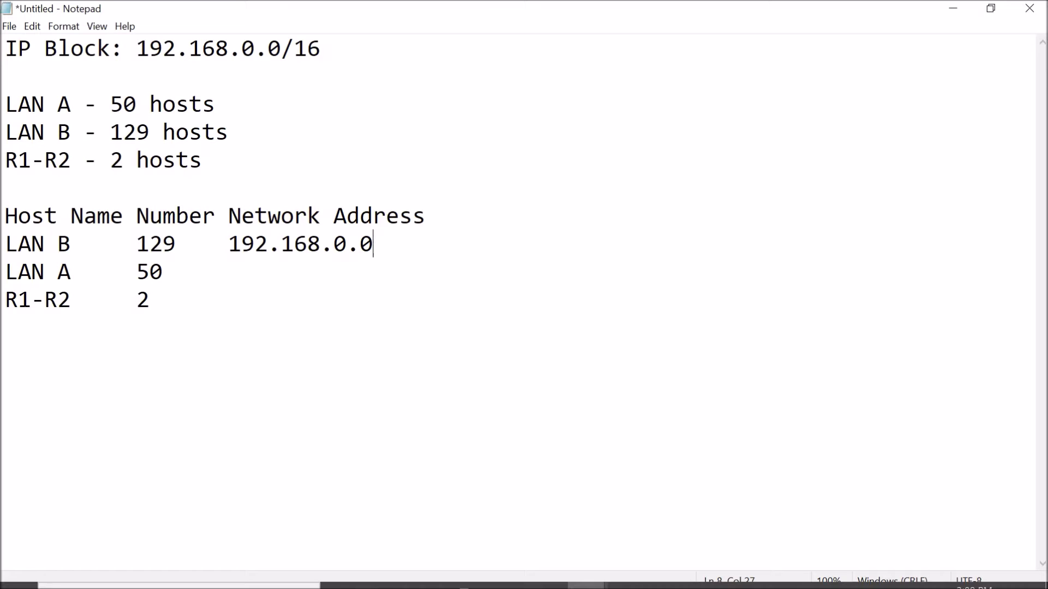
Open a second, blank Notepad document for a host reference table.
click(163, 574)
text(note)
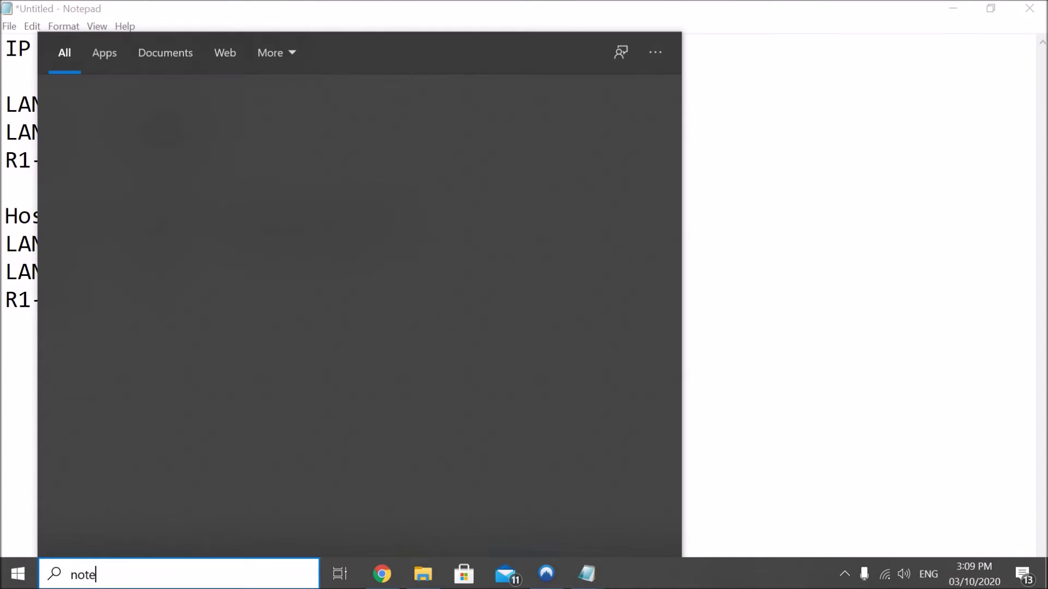
text(pad)
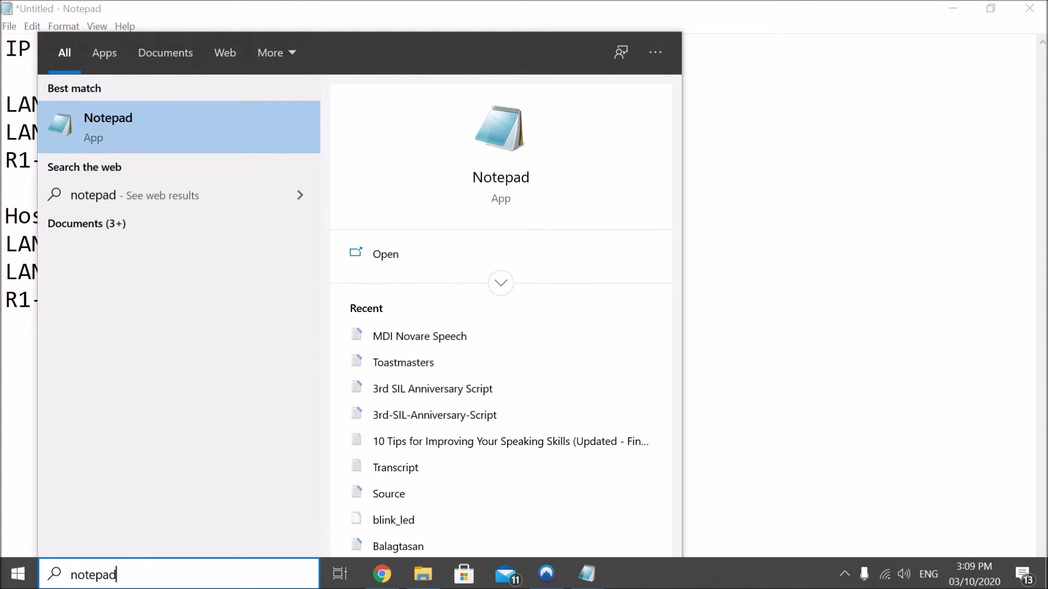
key(Return)
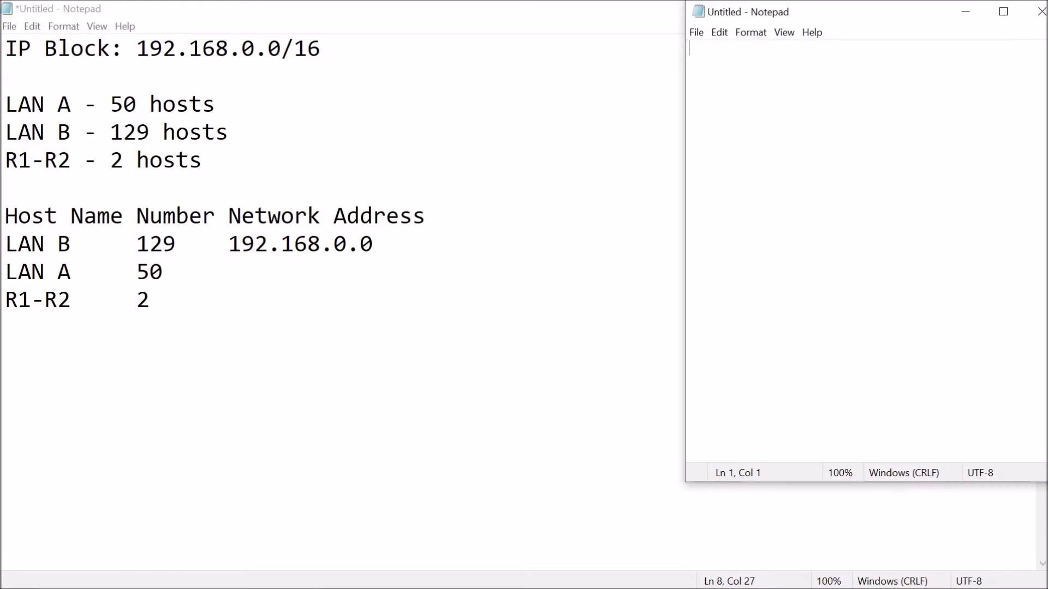
Reduce the font size of the document containing the IP block and address table.
key(alt+F4)
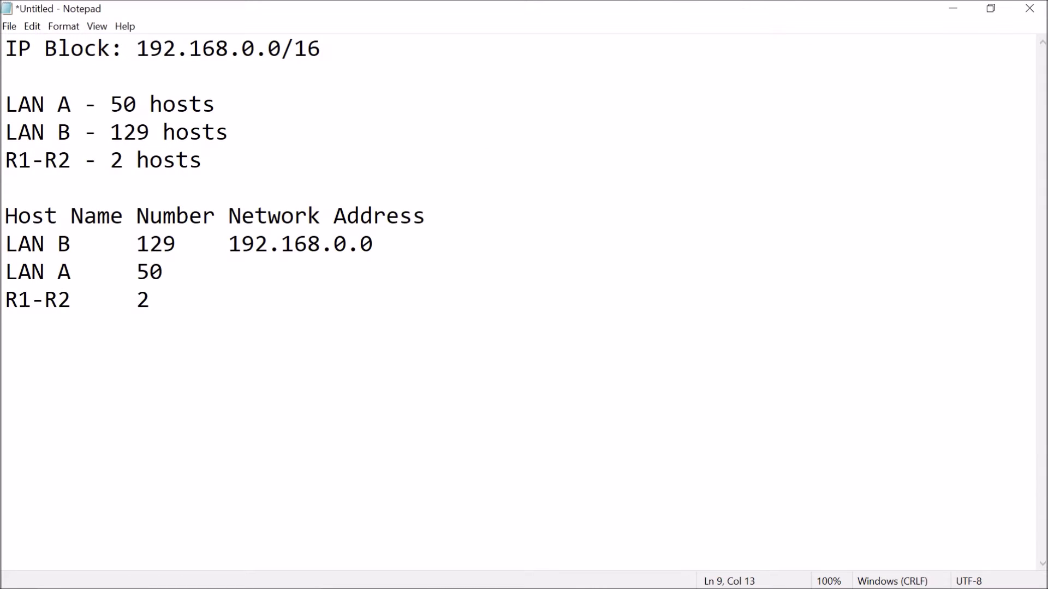
key(ctrl+a)
key(alt+o)
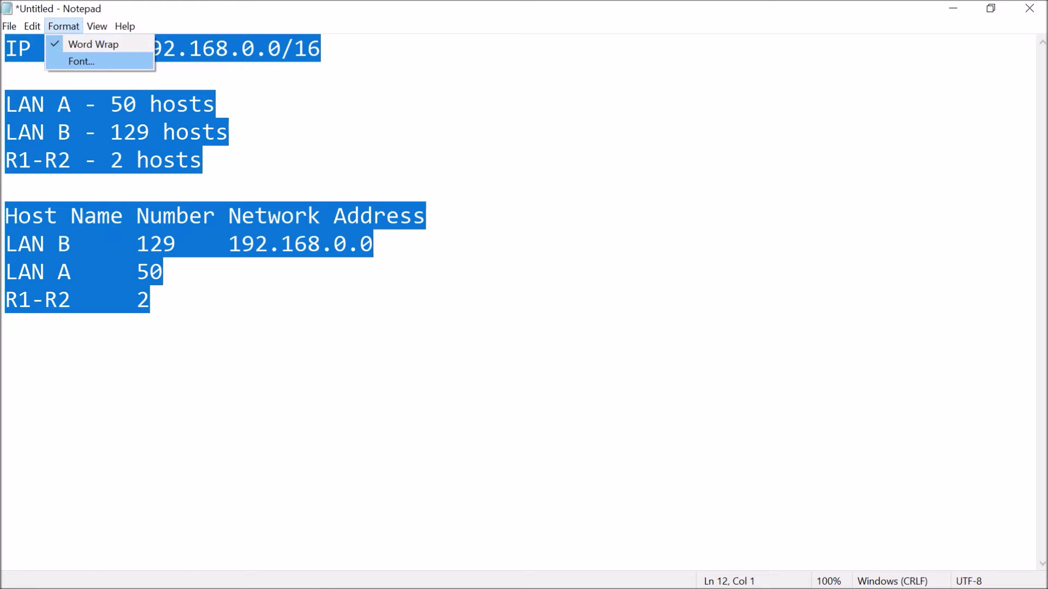
click(82, 62)
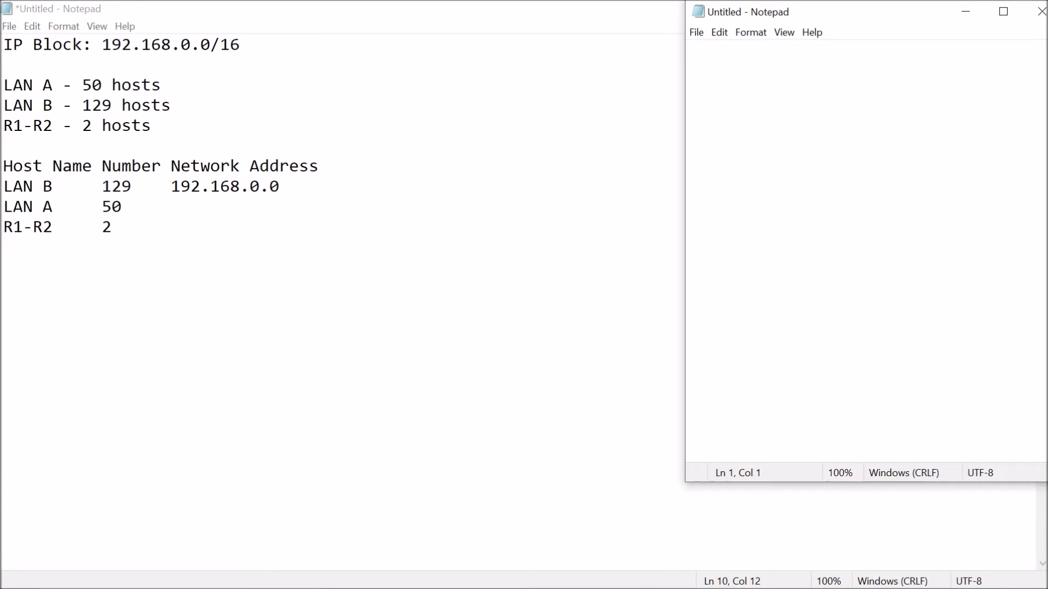
Enter the heading "Number of Hosts" in the blank document and list 1, 2, 4, 8 and 16 on separate lines beneath it.
mouse_move(796, 15)
mouse_down()
mouse_move(758, 21)
mouse_move(784, 16)
mouse_up()
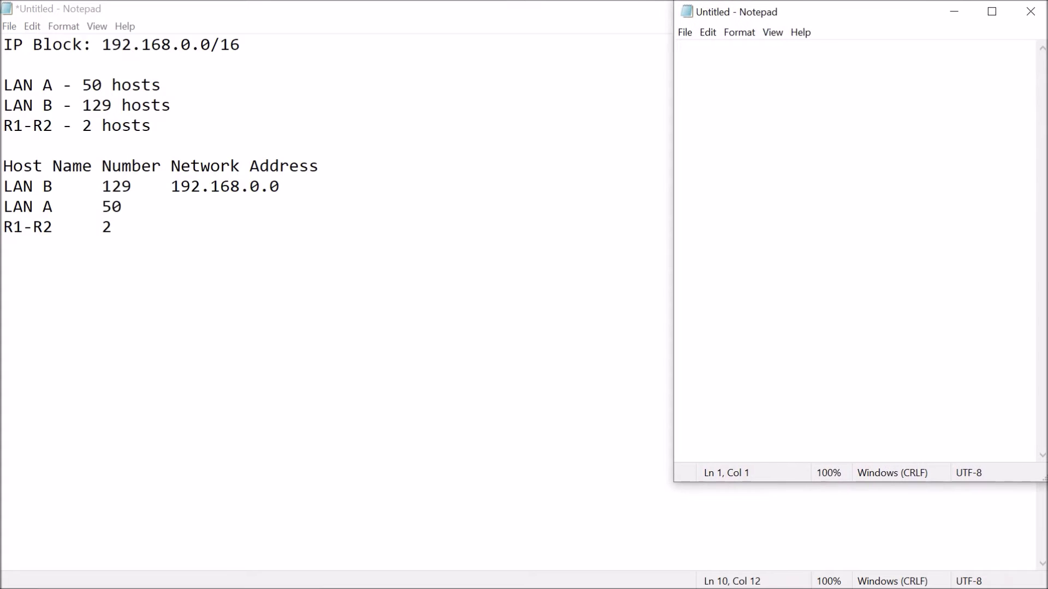
text(Number )
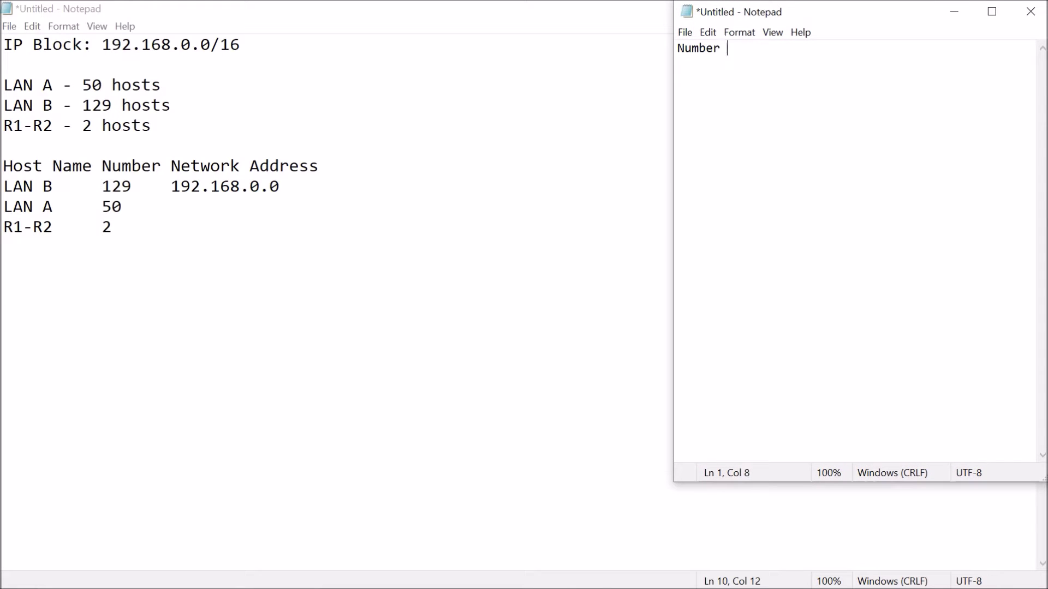
text(of Hosts)
key(Return)
text(1)
key(Return)
text(2)
key(Return)
text(4)
key(Return)
text(8)
key(Return)
text(16)
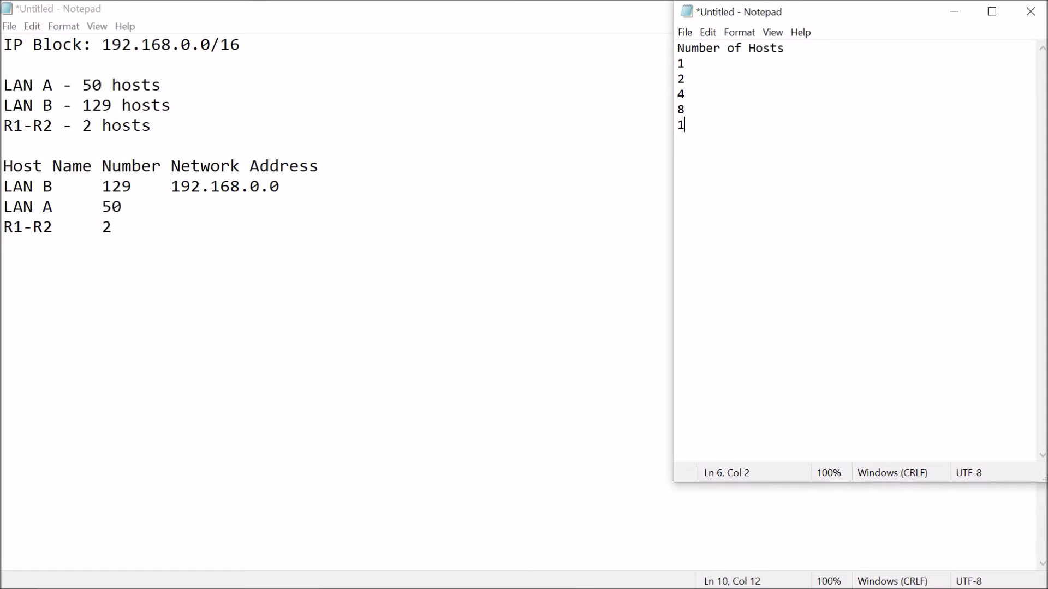
Continue the host number list with 32, 64, 128 and 256 on separate lines.
key(Return)
text(32)
key(Return)
text(64)
key(Return)
text(128)
key(shift+Left)
key(shift+Left)
key(shift+Left)
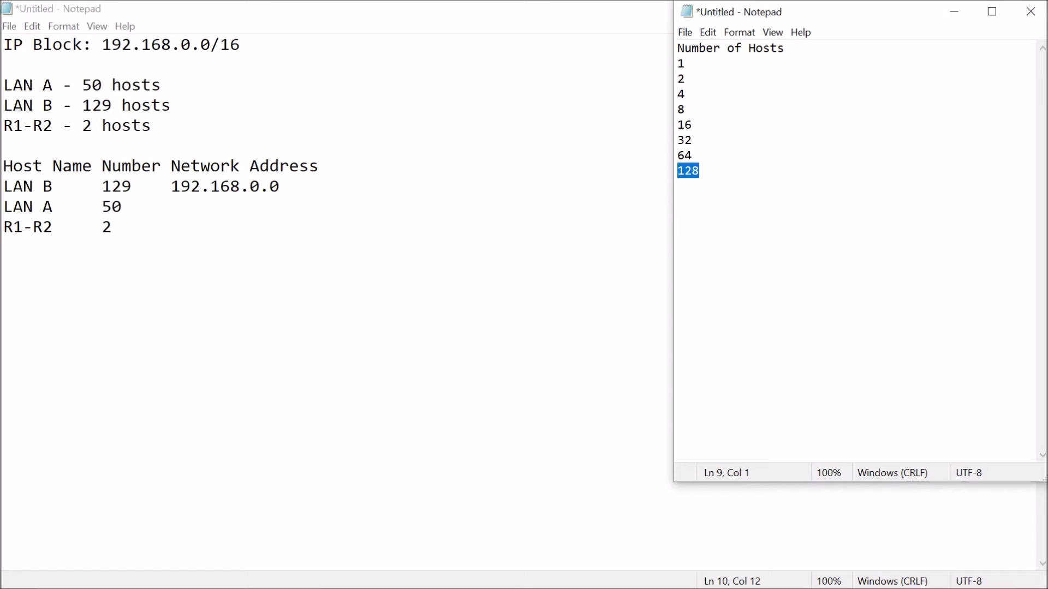
key(Right)
key(Return)
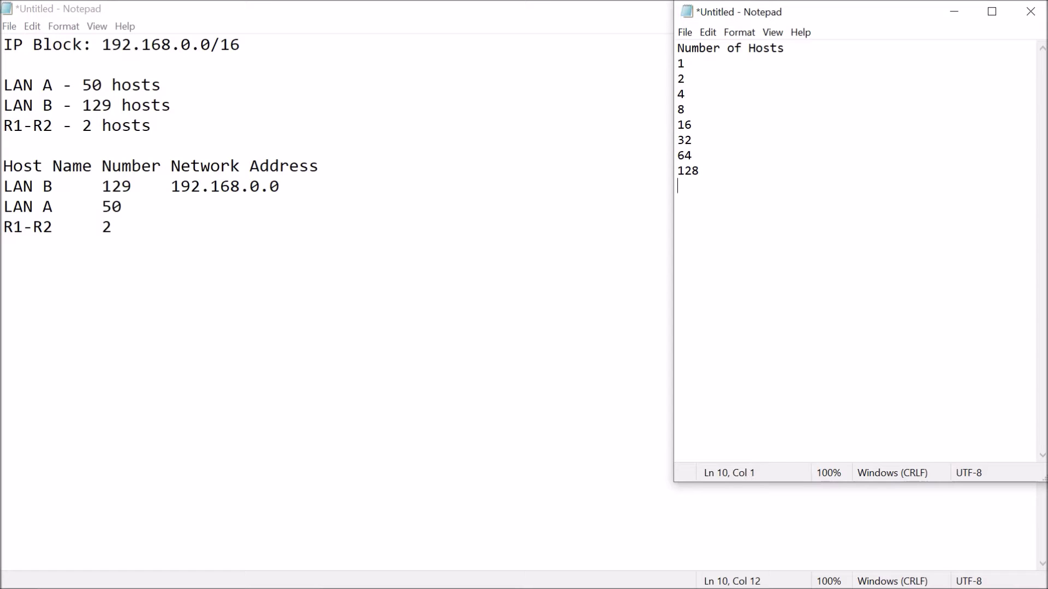
text(256)
Replace "of Hosts" in the reference table's heading with "Usable" so it reads "Number Usable".
drag(726, 48, 784, 48)
text(Usa)
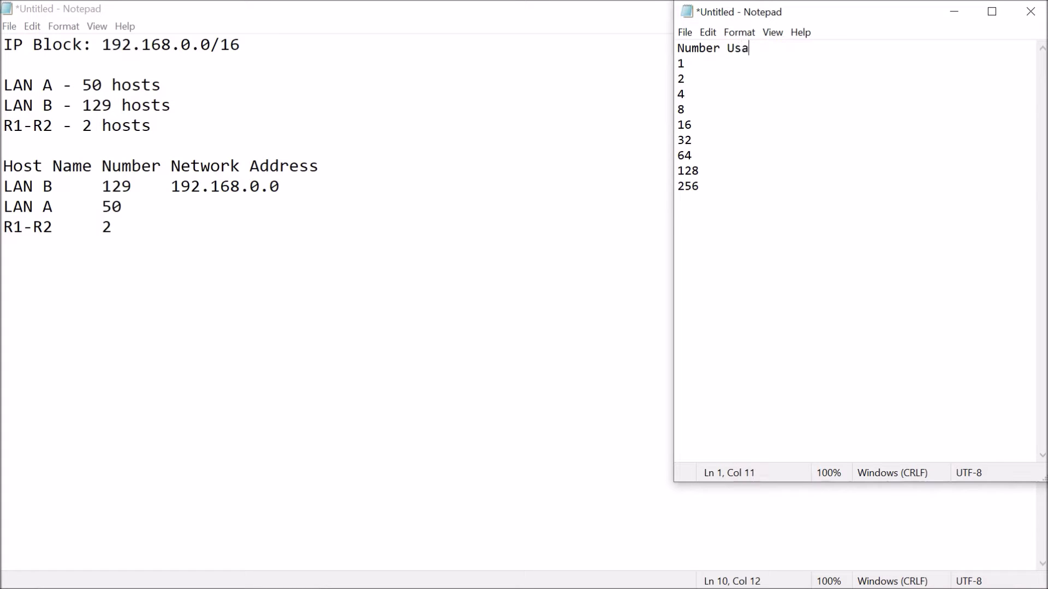
text(bl)
key(BackSpace)
key(BackSpace)
key(BackSpace)
text(able)
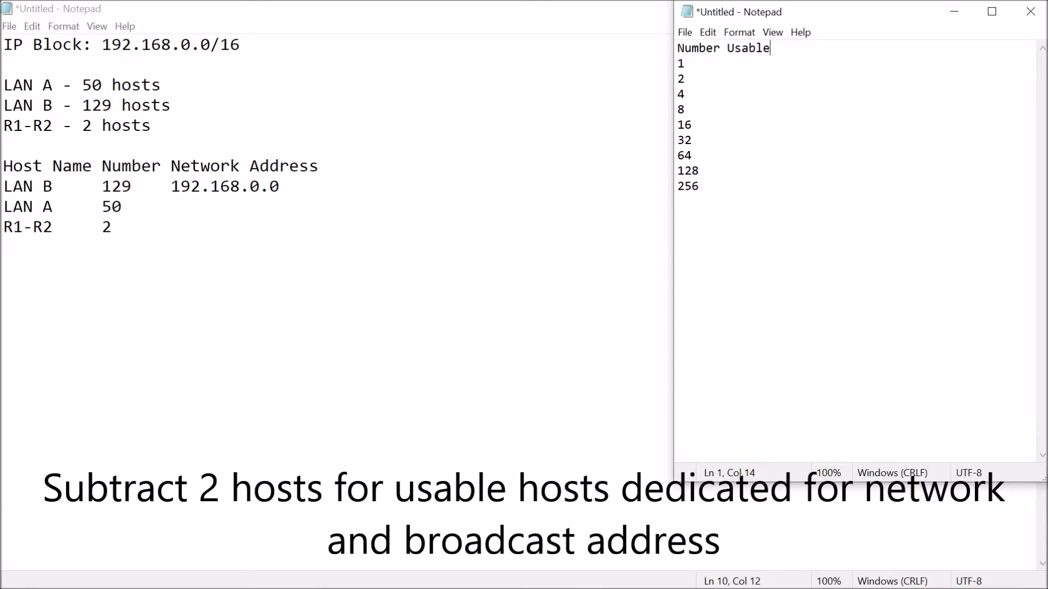
Enter N/A under "Usable" for the row numbered 1, without the 1(-2) working.
double_click(681, 63)
click(686, 63)
key(Tab)
text(1(-2))
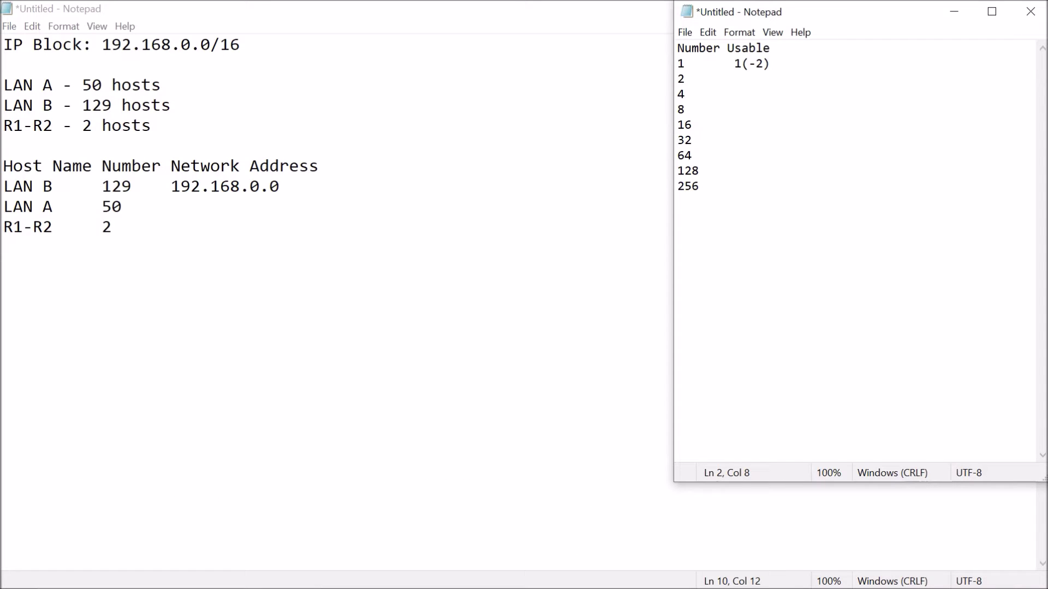
text( N/A)
drag(734, 64, 769, 64)
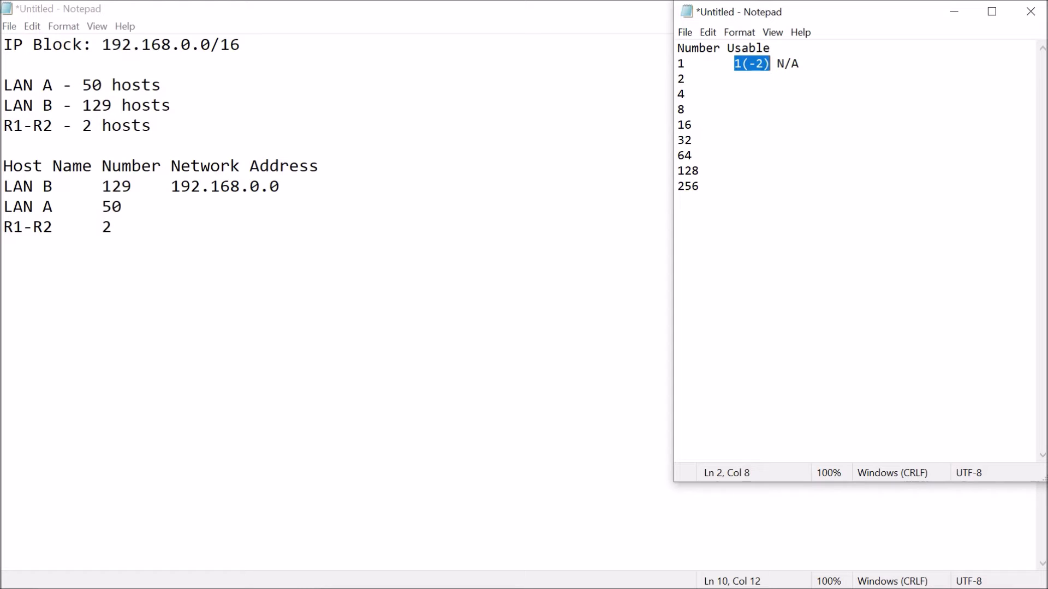
key(Delete)
key(BackSpace)
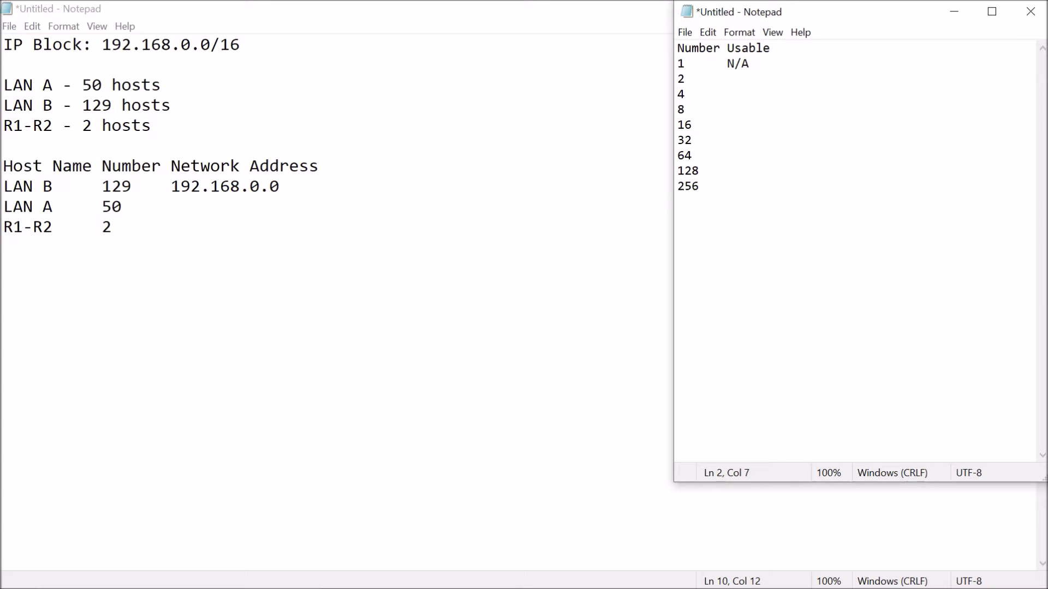
Fill the Usable column with N/A for 2, 2 for 4, 6 for 8 and 14 for 16.
key(Down)
text(M)
key(BackSpace)
text(N/A)
key(Down)
text(2)
key(Down)
text(6)
key(Down)
text(14)
Complete the Usable column with 30 for 32, 62 for 64, 126 for 128 and 254 for 256.
key(Down)
text(30)
key(Down)
text(62)
key(Down)
text(1)
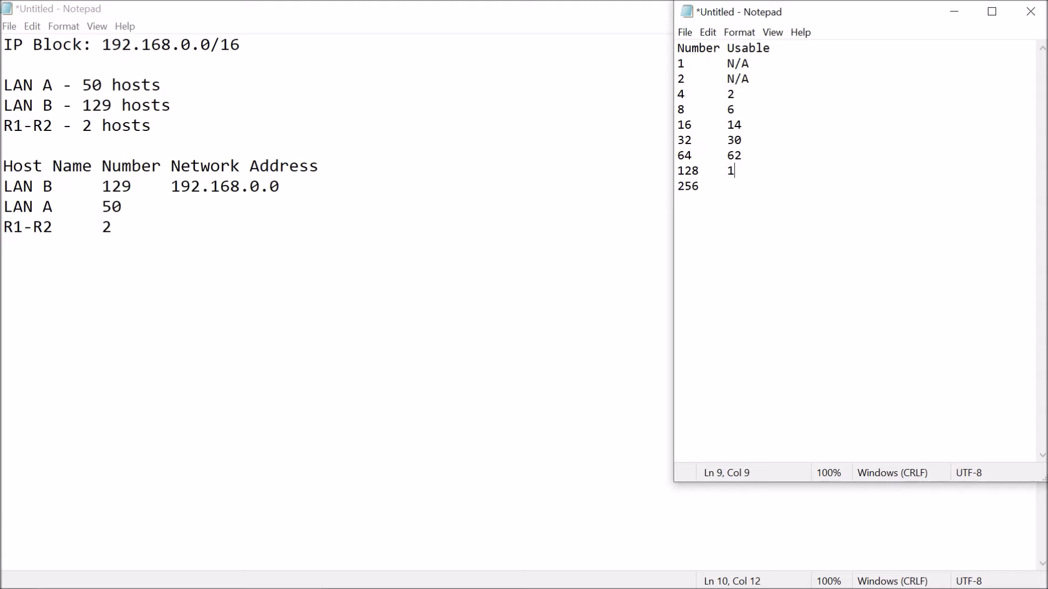
text(26)
key(Down)
text(254)
Add a "Subnet" heading after "Usable" and enter 255.255.255.255(-1) in that column for the row numbered 1.
click(763, 48)
text(Subnet 1)
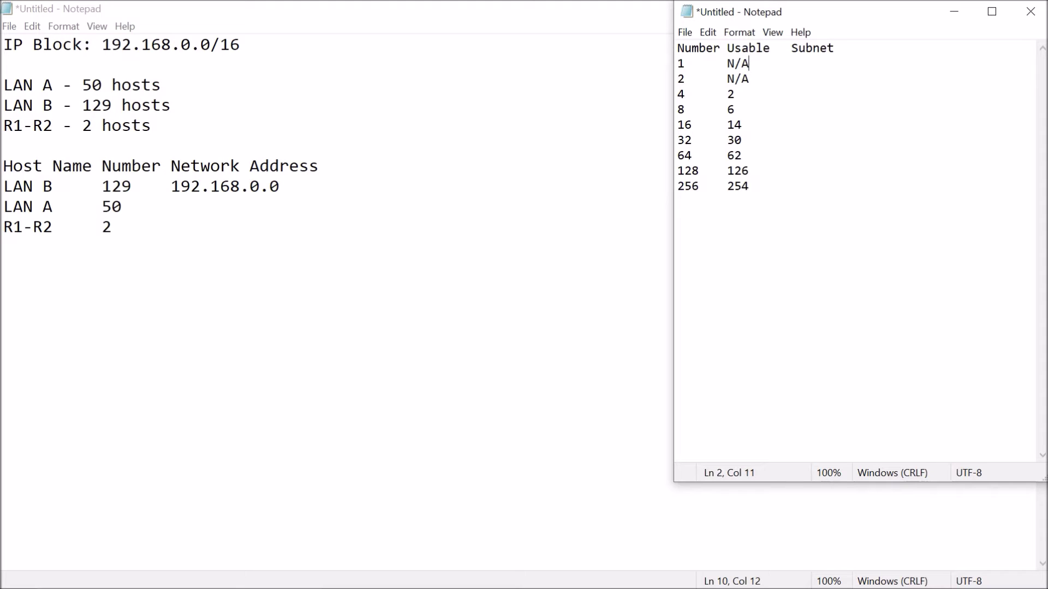
text(      N/A      255.255.255.25)
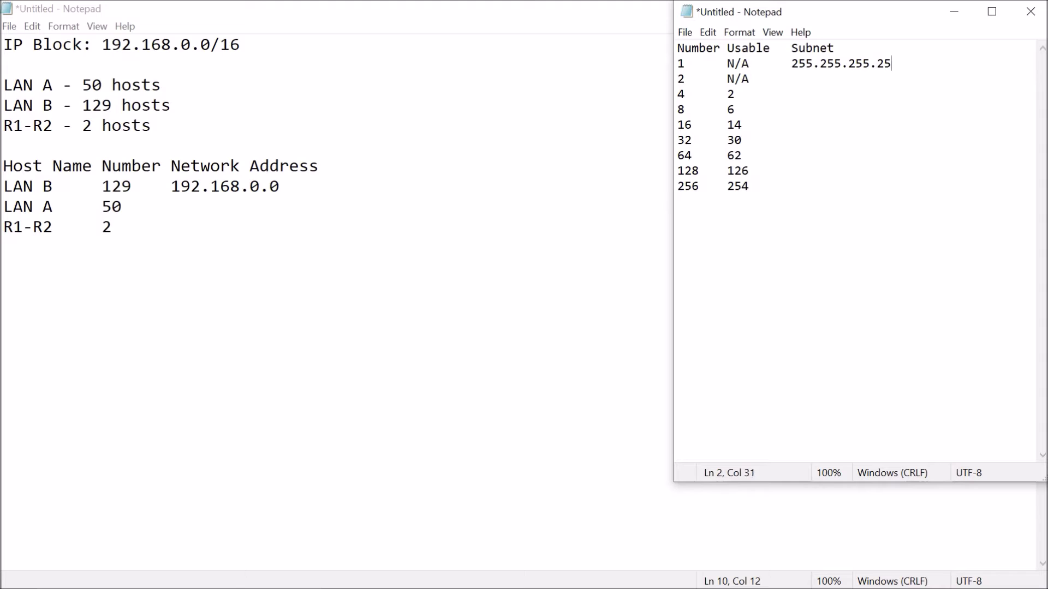
text(5(-2)
key(BackSpace)
text(1))
Enter the subnet mask 255.255.255.254(-2) in the Subnet column for the row numbered 2.
key(Down)
key(Tab)
text(255.255.255.255)
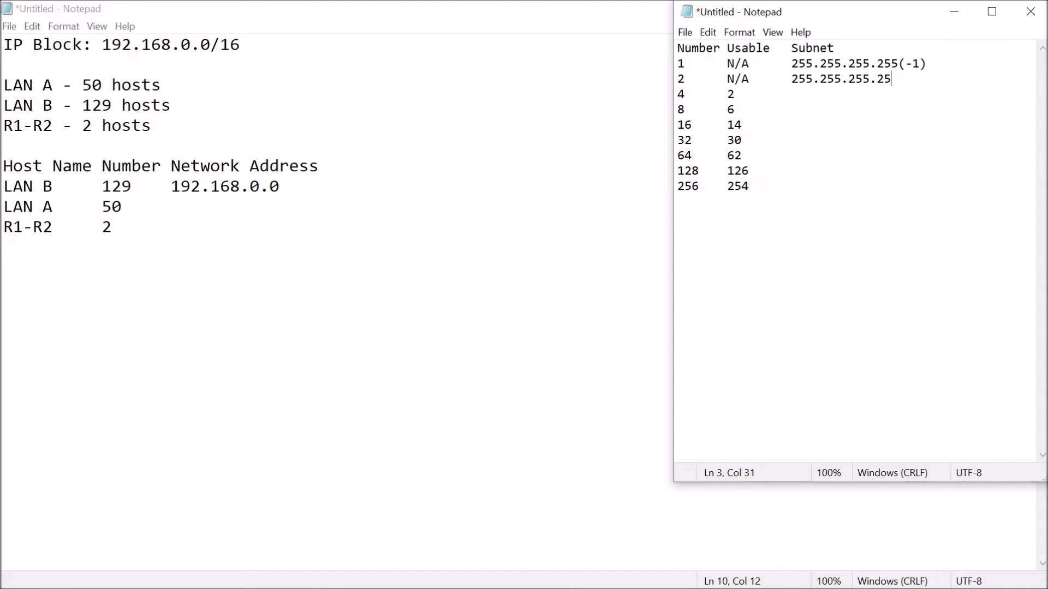
key(BackSpace)
drag(876, 64, 912, 64)
key(shift+Right)
key(Down)
text(4(-2))
Enter the subnet mask 255.255.255.252(-4) in the Subnet column for the row numbered 4.
key(Down)
text(255.25)
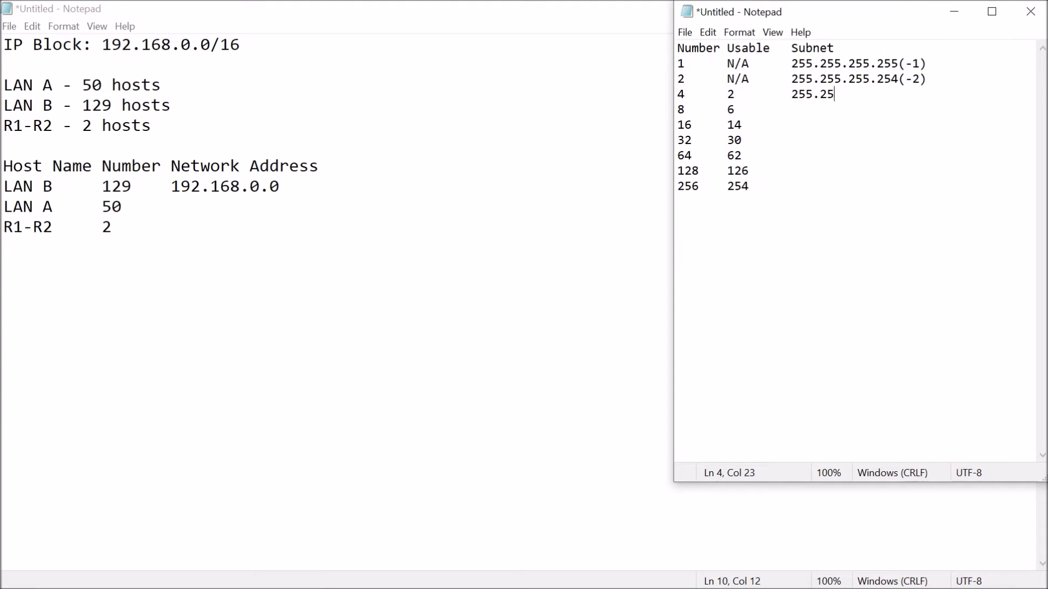
text(5.255.252)
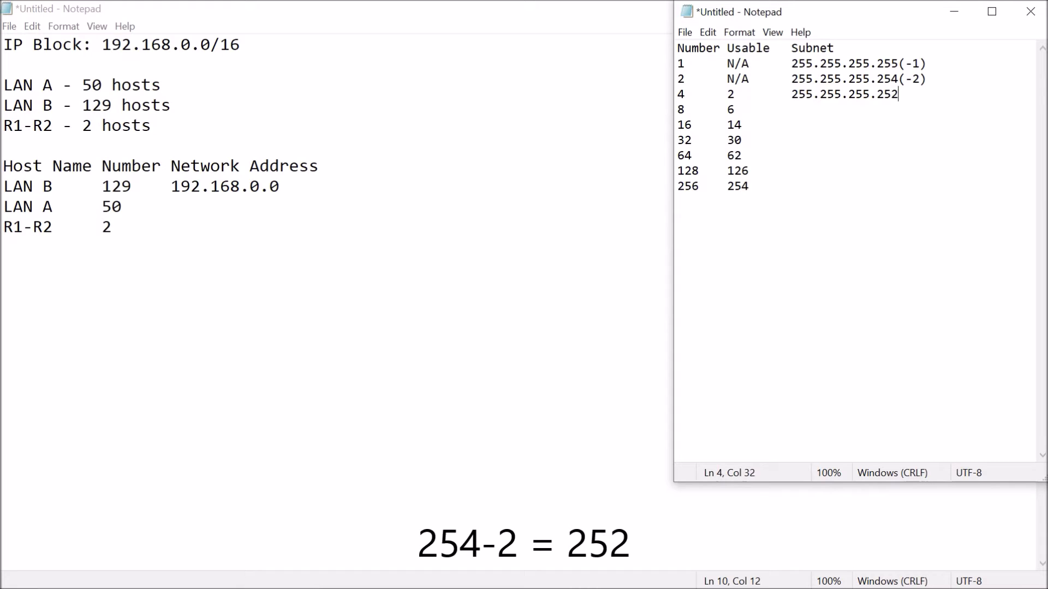
text((-4))
mouse_move(905, 64)
mouse_down()
mouse_move(919, 63)
mouse_move(912, 79)
mouse_up()
click(927, 95)
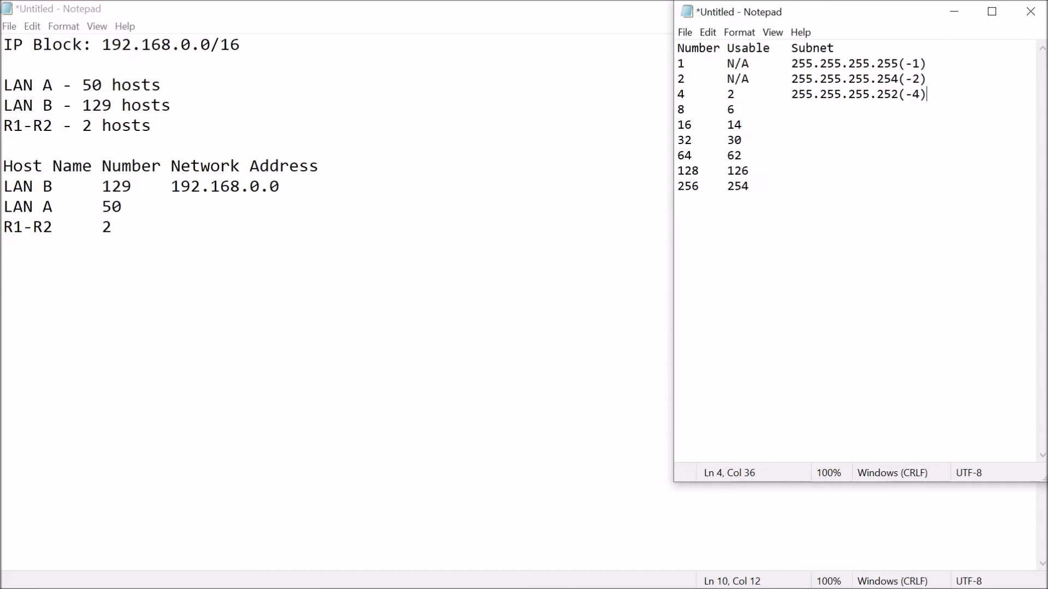
Enter the subnet mask 255.255.255.248(-8) in the Subnet column for the row numbered 8.
click(734, 109)
key(BackSpace)
text(255.255.255.)
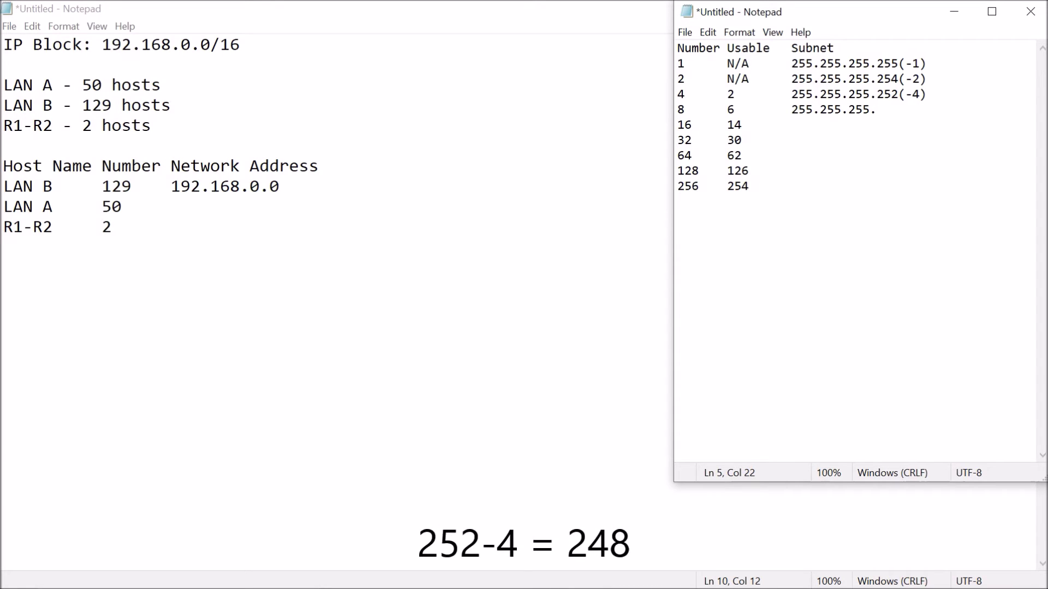
text(2)
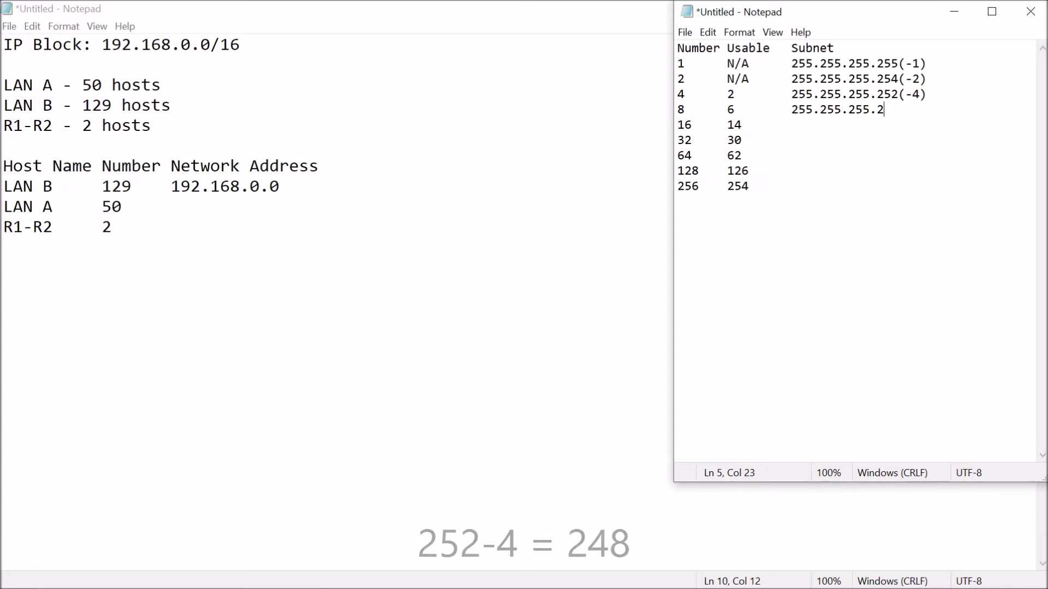
text(48(-)
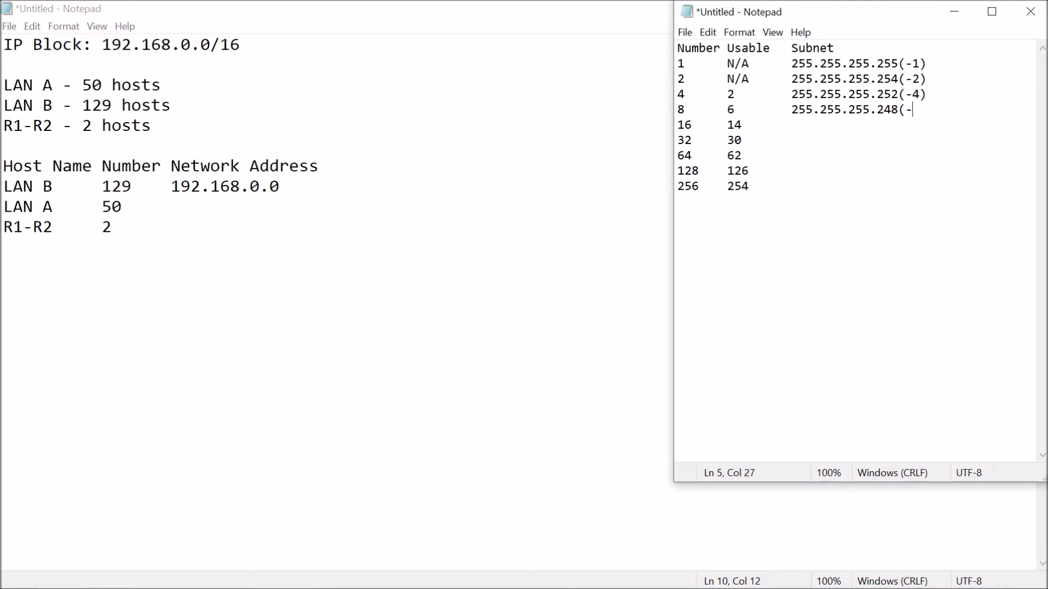
text(8))
Enter the subnet mask 255.255.255.240(-16) in the Subnet column for the row numbered 16.
key(Down)
text(255.255.255)
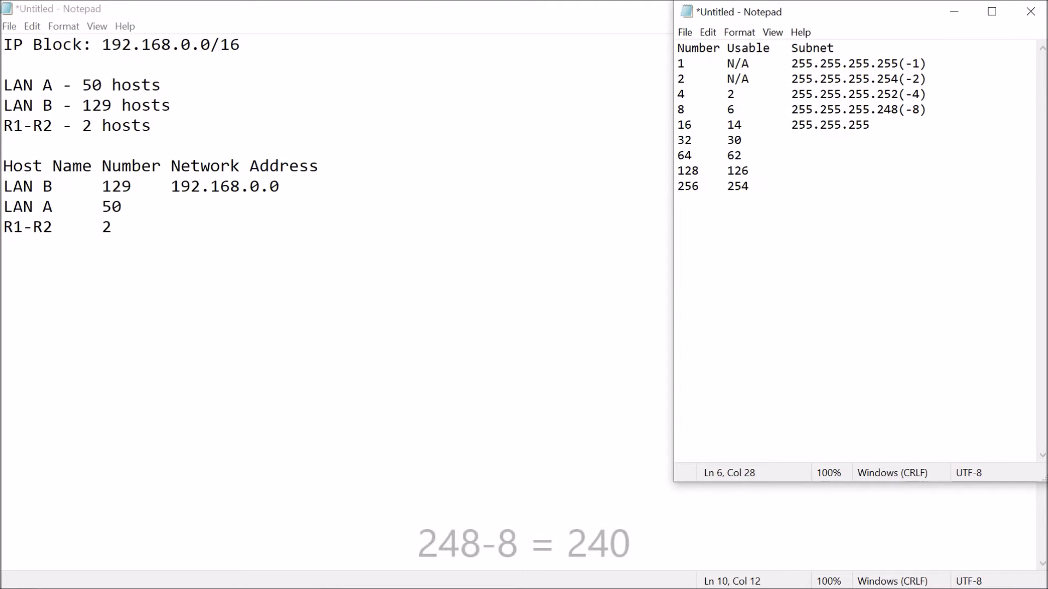
text(.240)
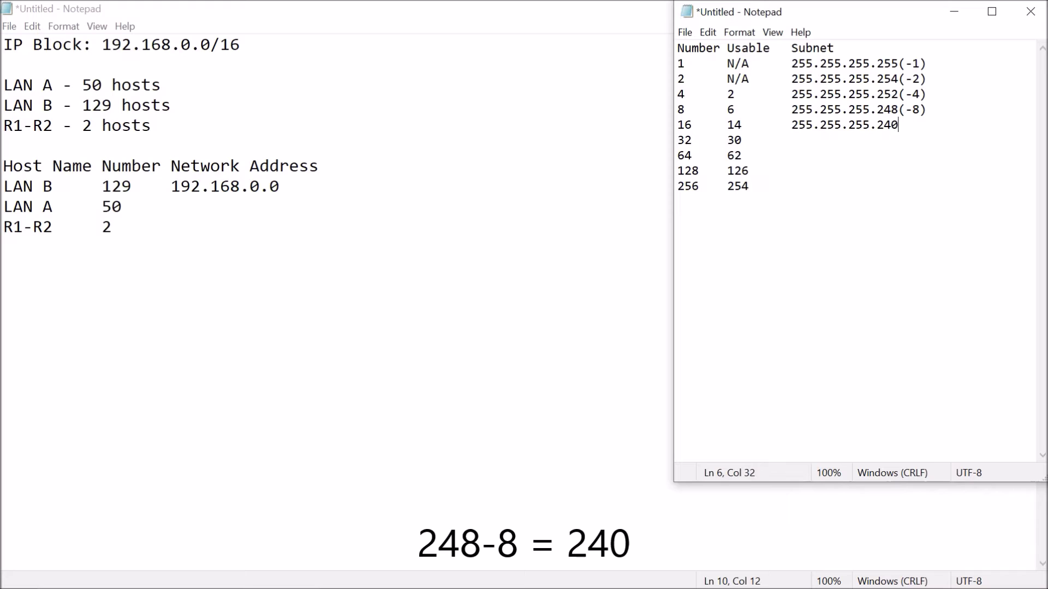
text((-)
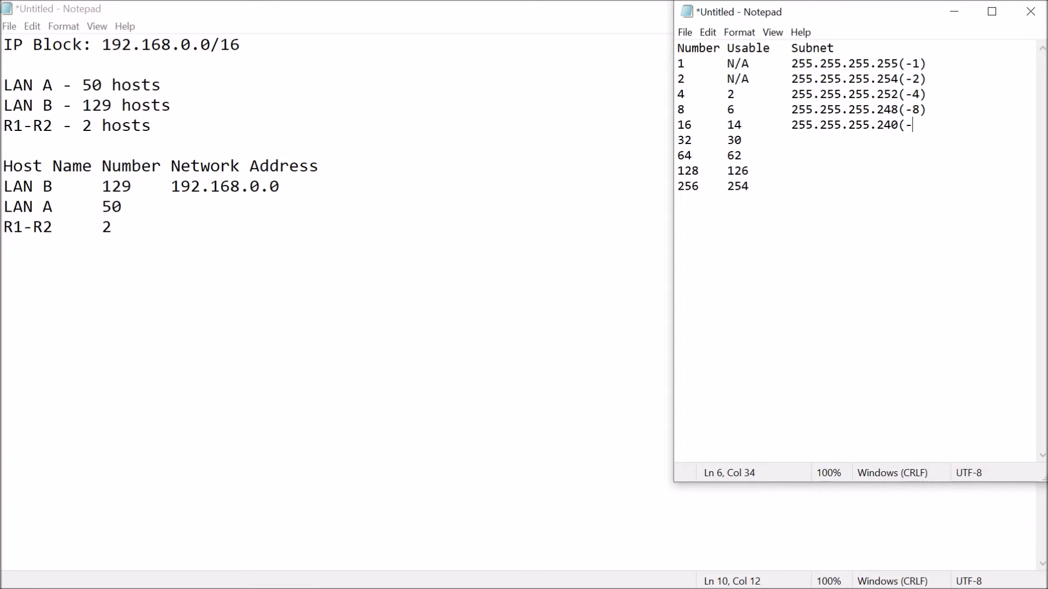
text(160)
key(BackSpace)
text())
Enter the subnet mask 255.255.255.224(-32) in the Subnet column for the row numbered 32.
key(Down)
text(255.255.255)
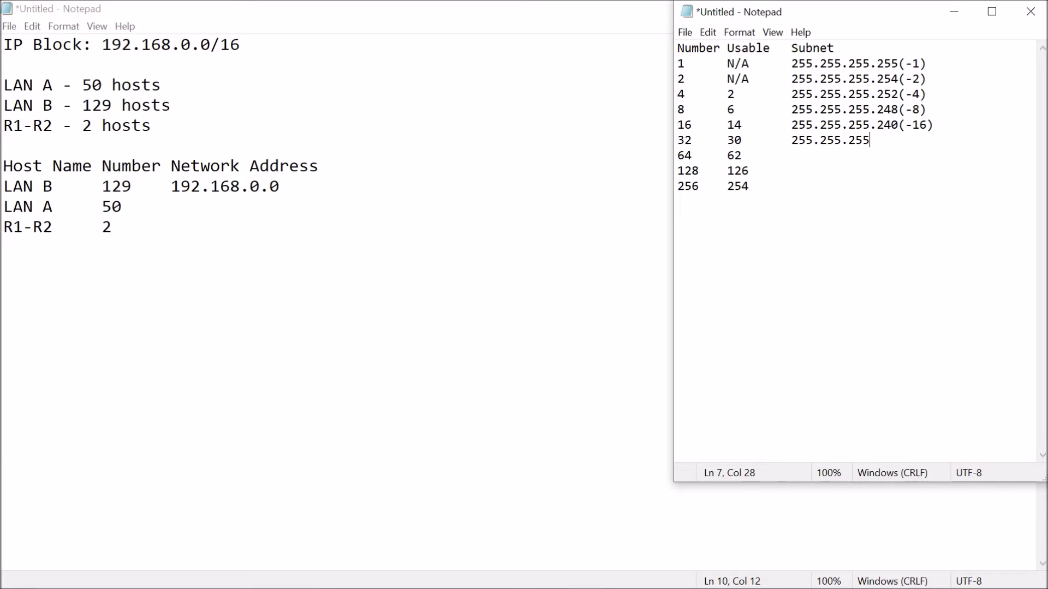
text(.2)
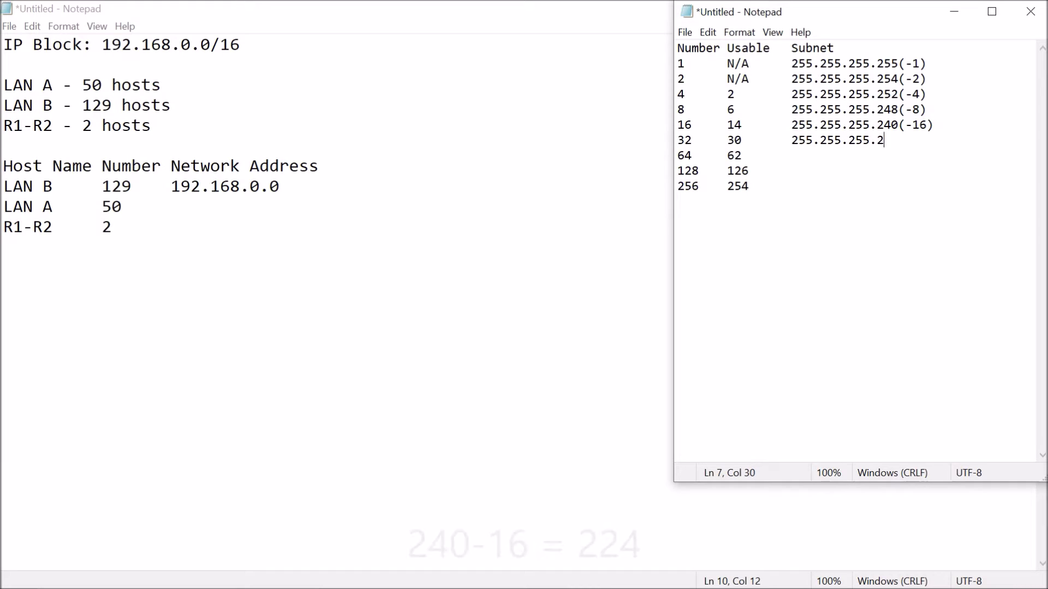
text(24)
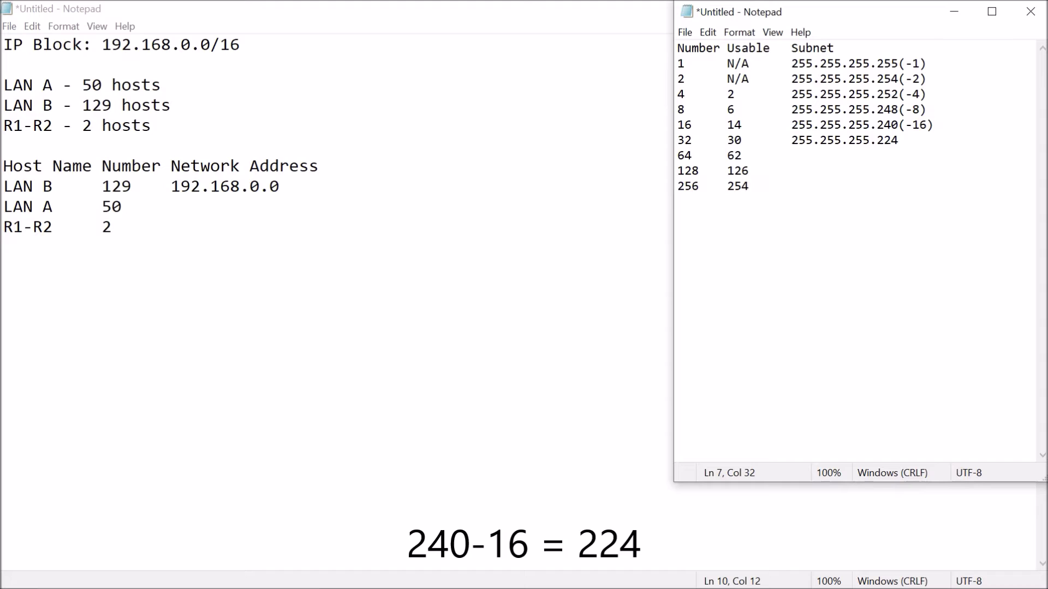
text((-32))
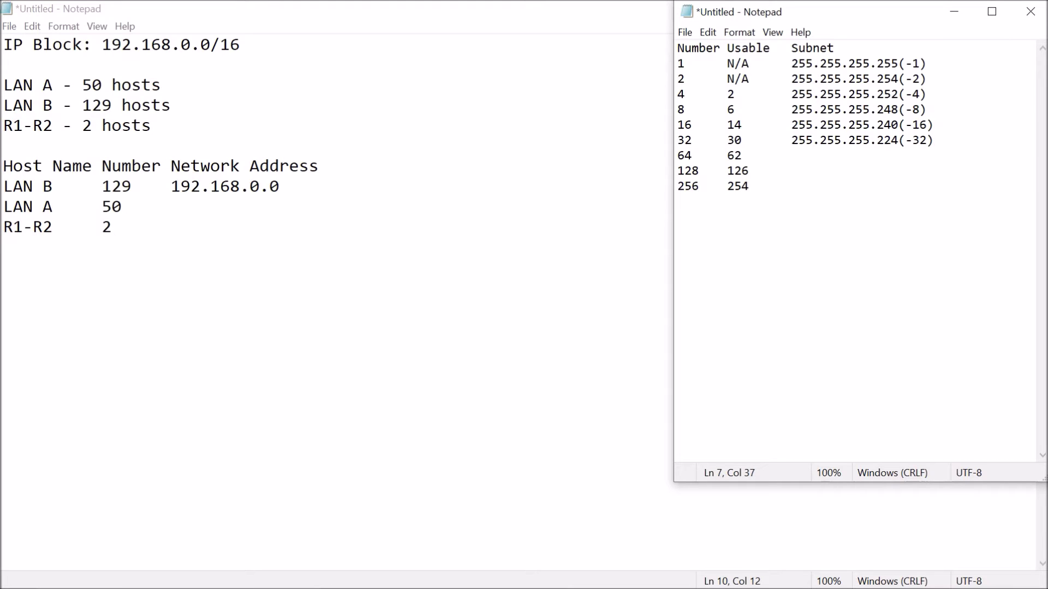
Enter the subnet mask 255.255.255.192(-64) in the Subnet column for the row numbered 64.
click(741, 156)
text(255.255.255.255)
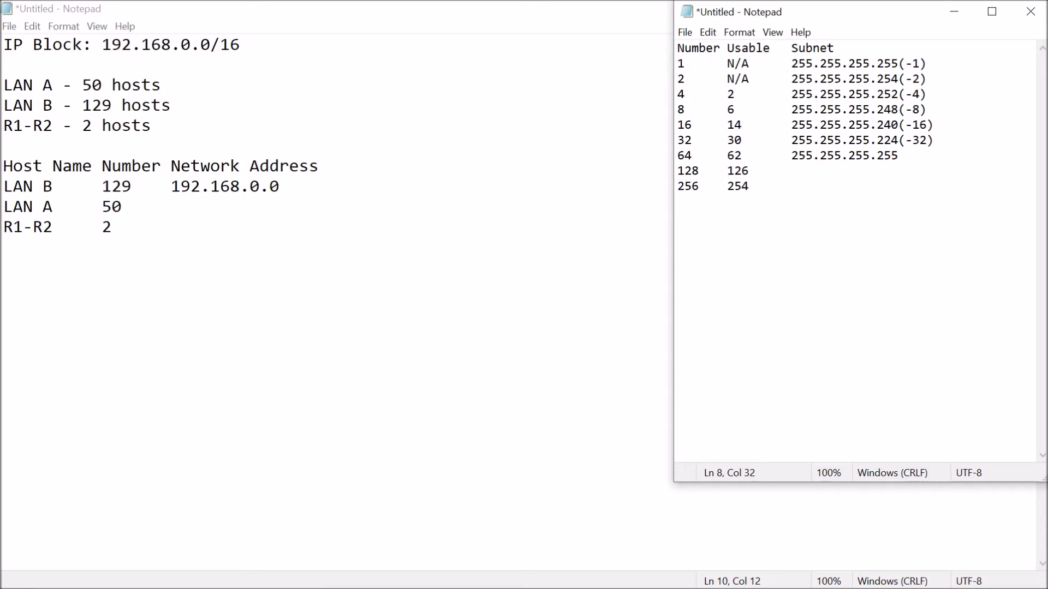
key(BackSpace)
key(BackSpace)
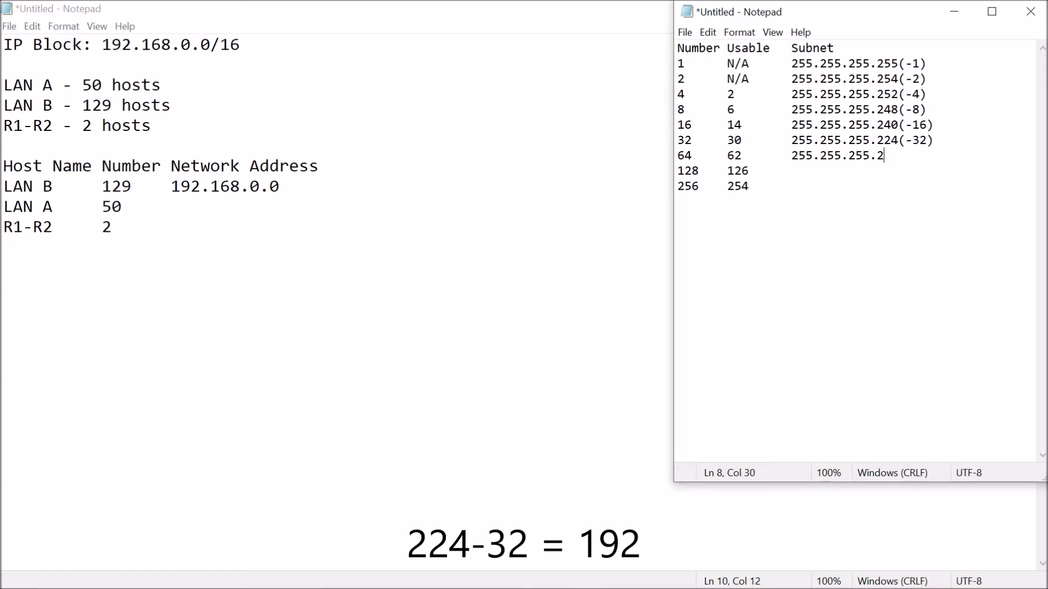
key(BackSpace)
text(192)
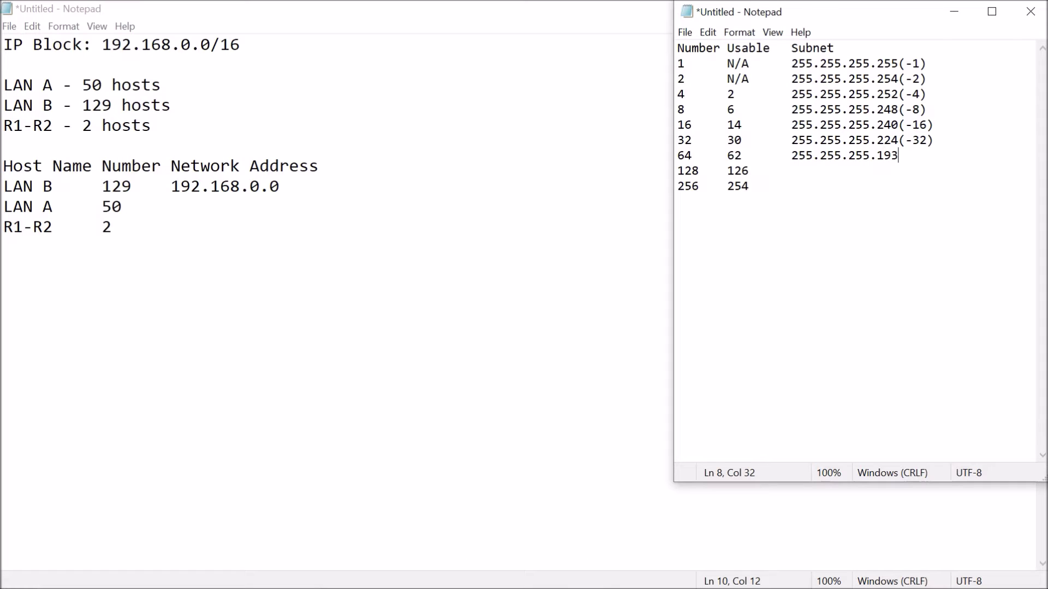
text((-64))
Enter the subnet mask 255.255.255.128(-128) in the Subnet column for the row numbered 128.
key(Down)
text(255.255.255)
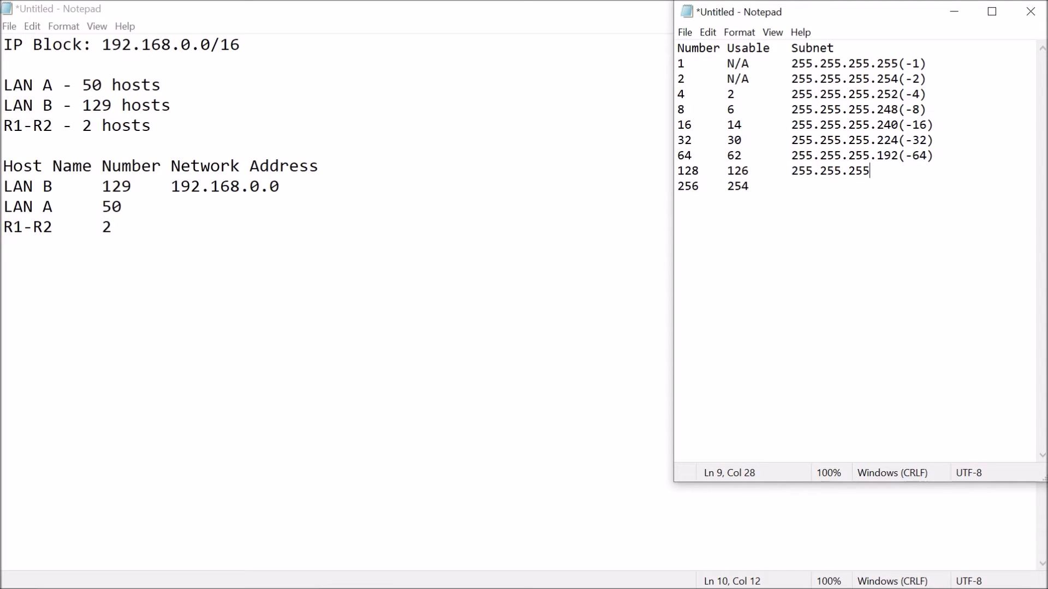
text(.192)
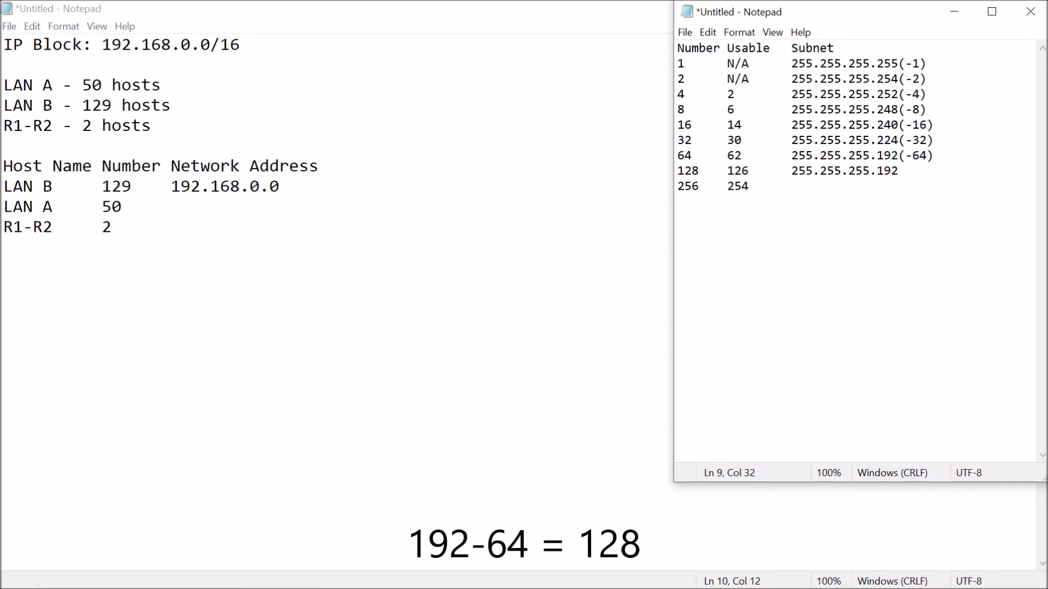
key(BackSpace)
key(BackSpace)
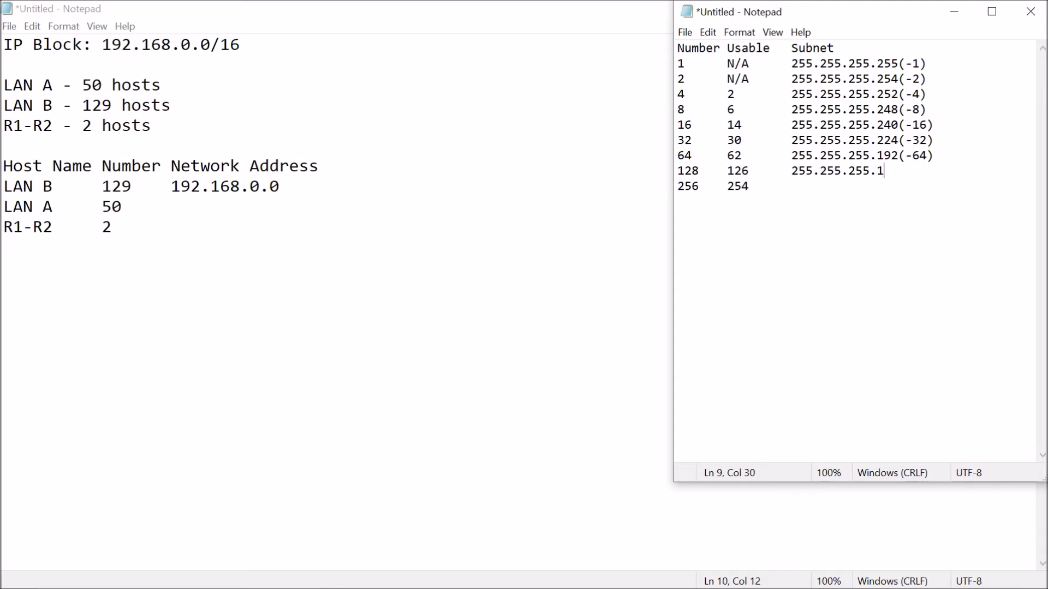
text(28(-128))
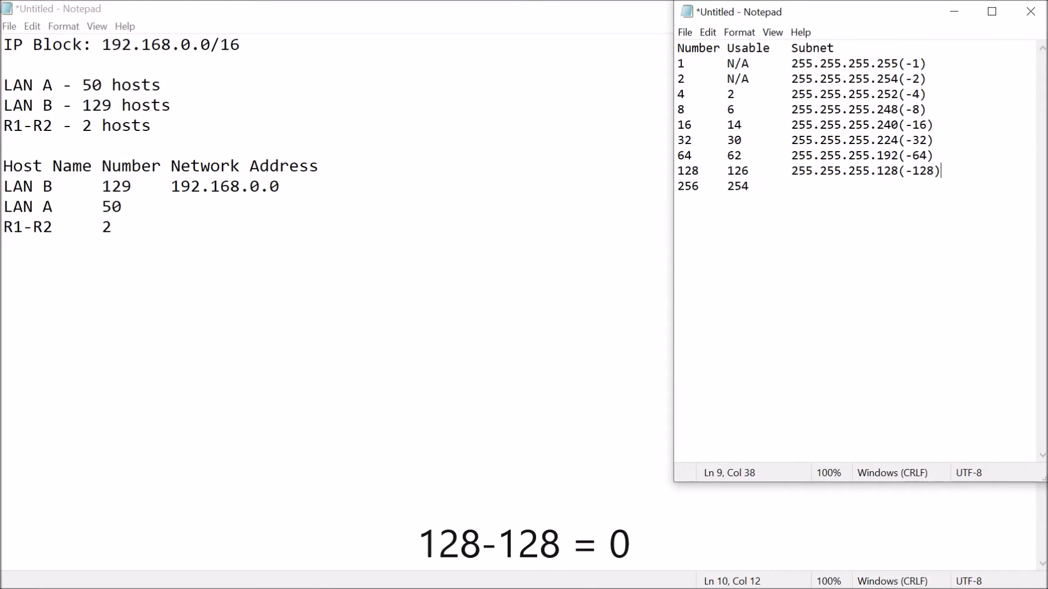
Enter the subnet mask 255.255.255.0 in the Subnet column for the row numbered 256.
key(Down)
text(2)
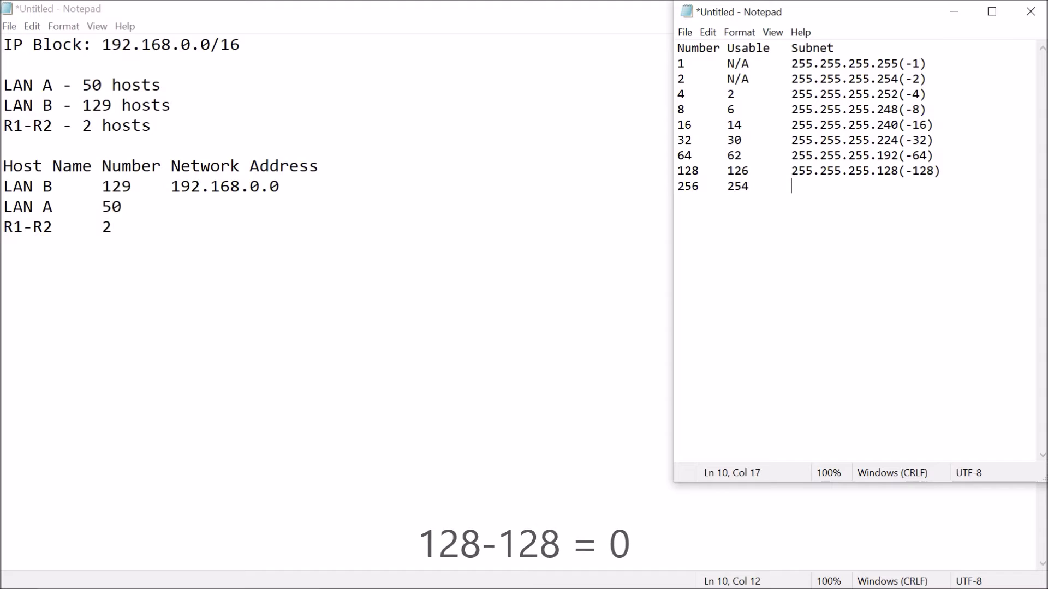
text(55.255.255.2)
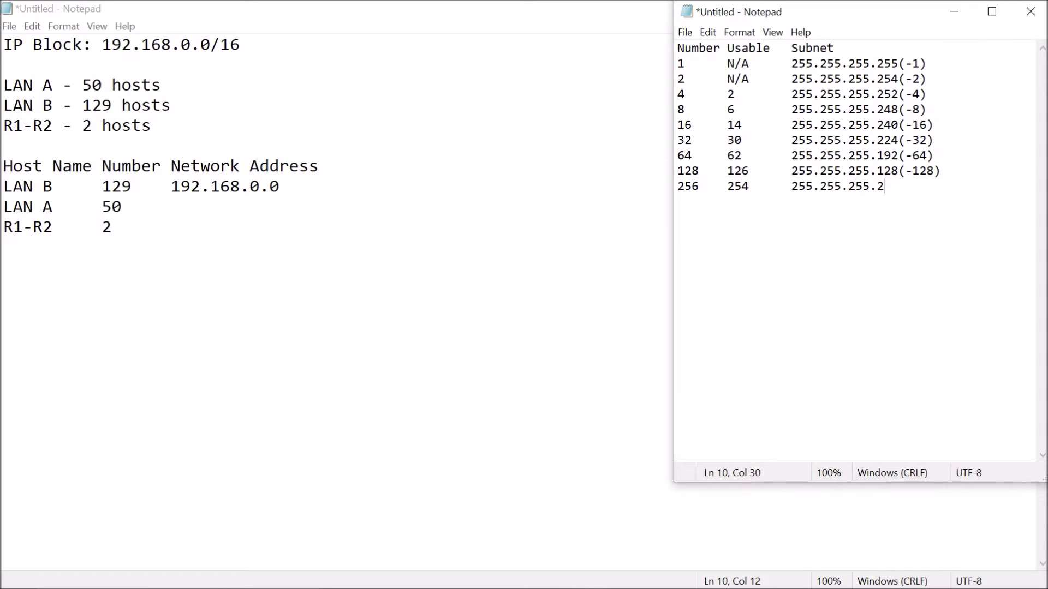
key(BackSpace)
text(0)
Add the prefix lengths /32 and /31 after the subnet masks of the rows numbered 1 and 2.
click(927, 64)
text(/)
key(BackSpace)
text(/32)
key(Down)
text(/31)
Add the prefix lengths /30, /29 and /28 after the subnet masks of the rows numbered 4, 8 and 16.
key(Down)
text(/)
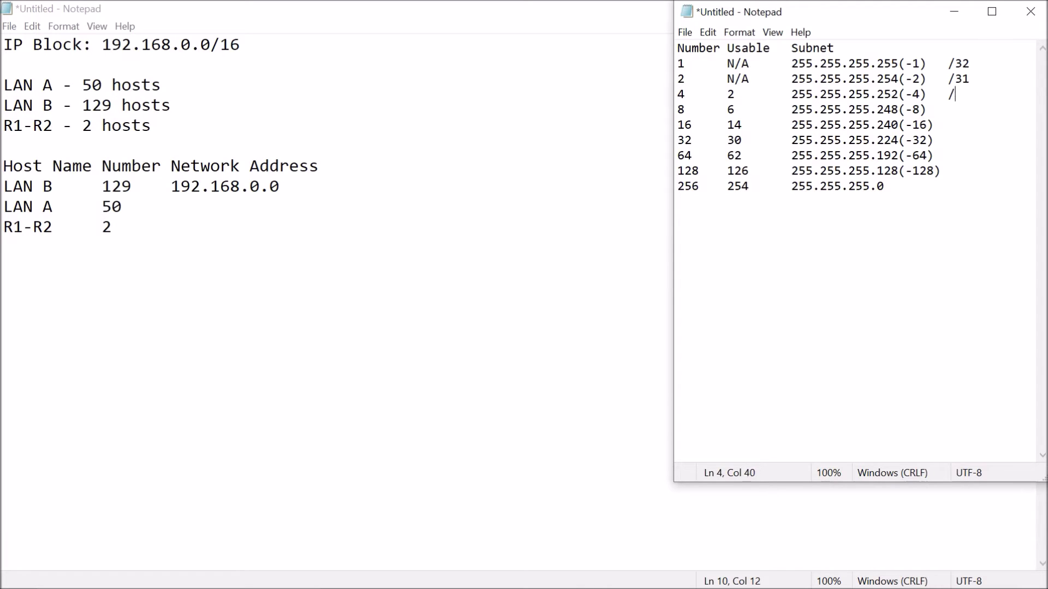
text(30)
key(Down)
text(/29)
key(Down)
key(BackSpace)
text(/28)
Complete the prefix lengths with /27 for 32, /26 for 64, /25 for 128 and /24 for 256.
key(Down)
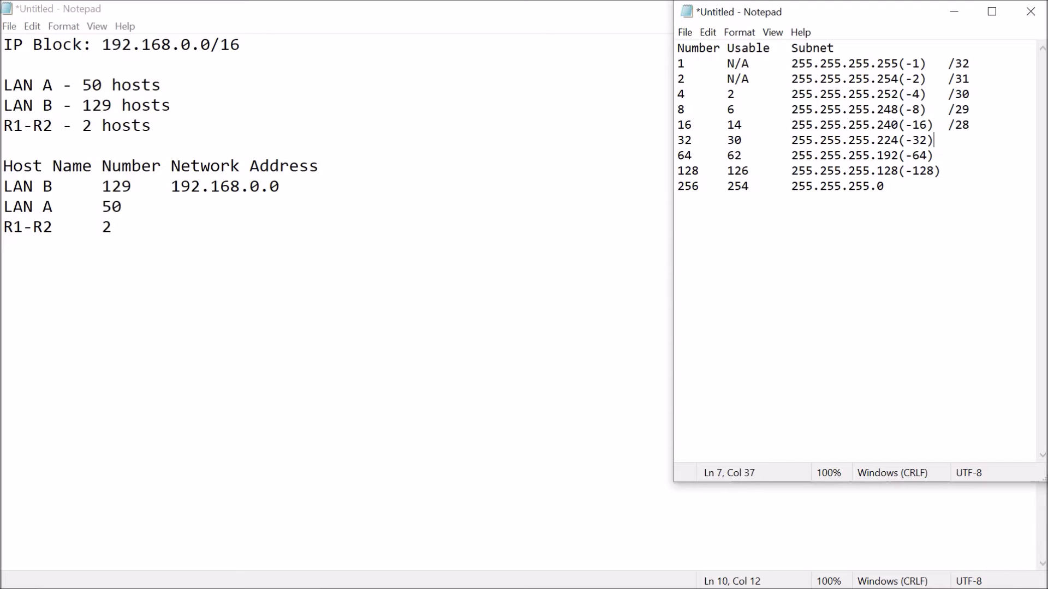
key(BackSpace)
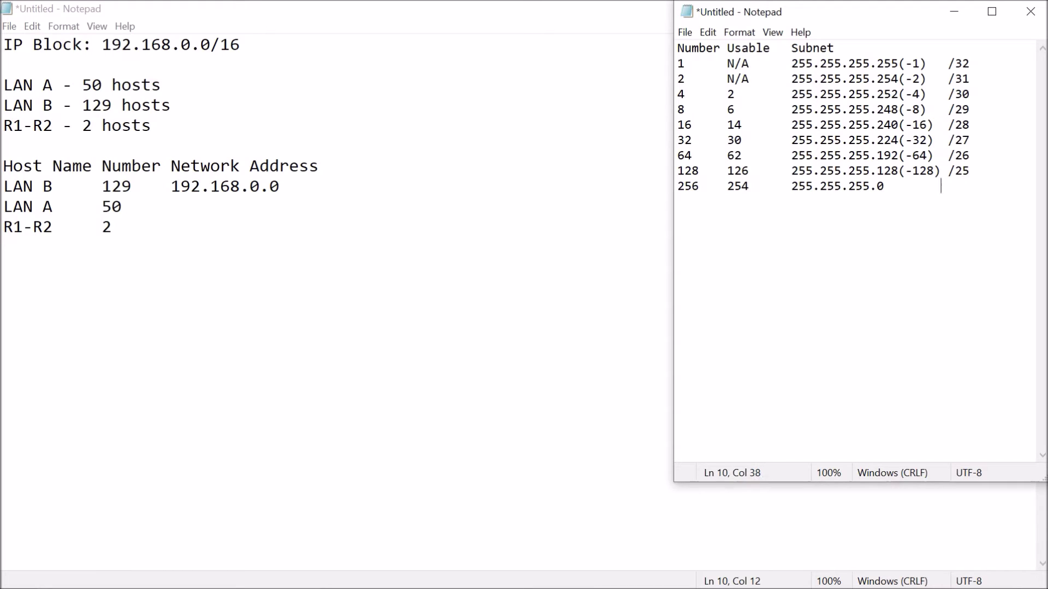
text(/24)
Widen the reference table's window slightly and set its font size to 14.
drag(673, 100, 641, 101)
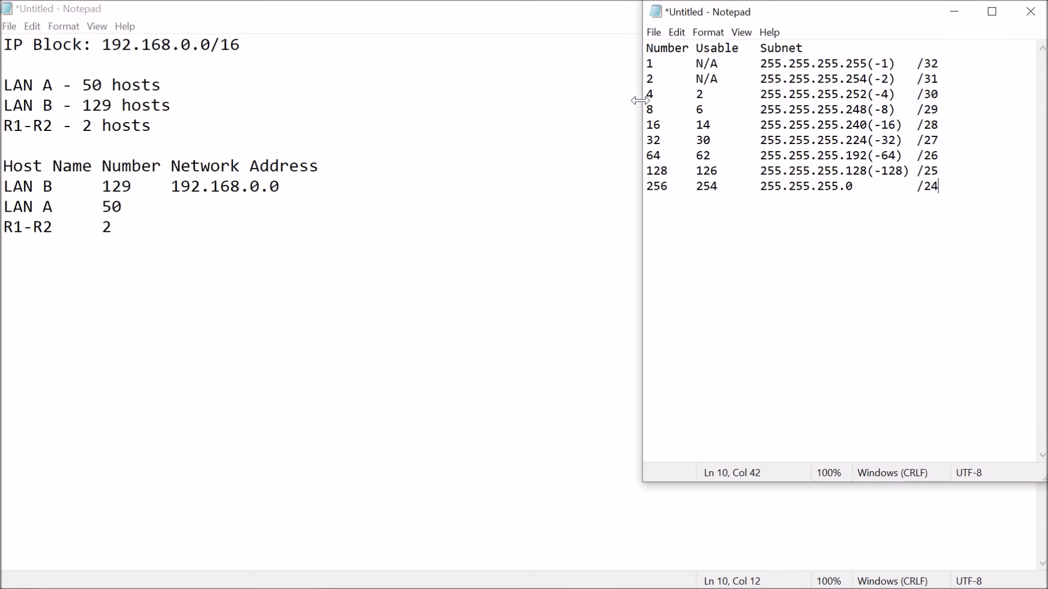
click(817, 172)
key(ctrl+a)
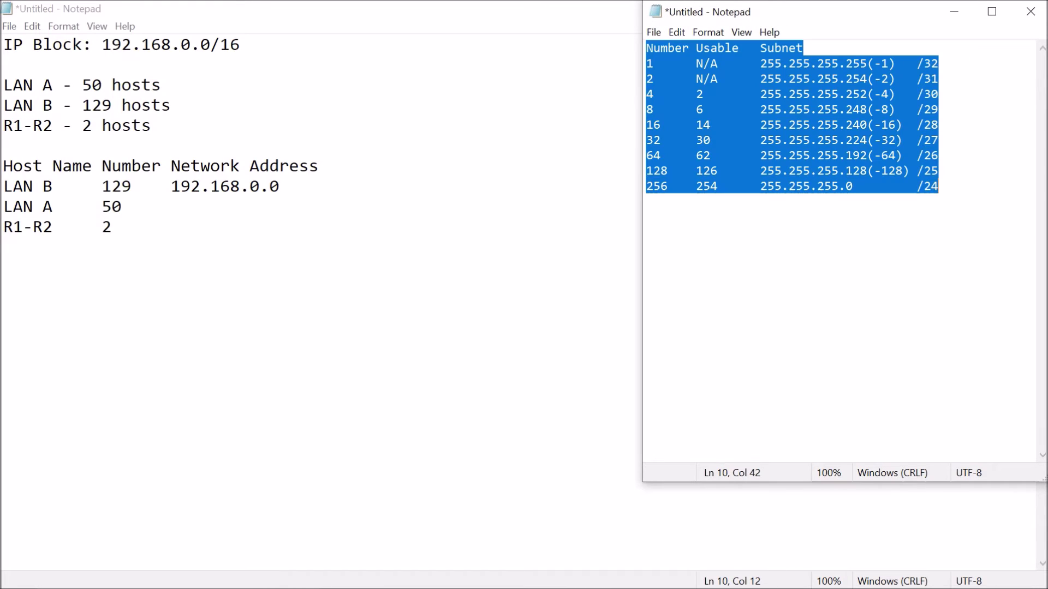
click(707, 32)
click(734, 68)
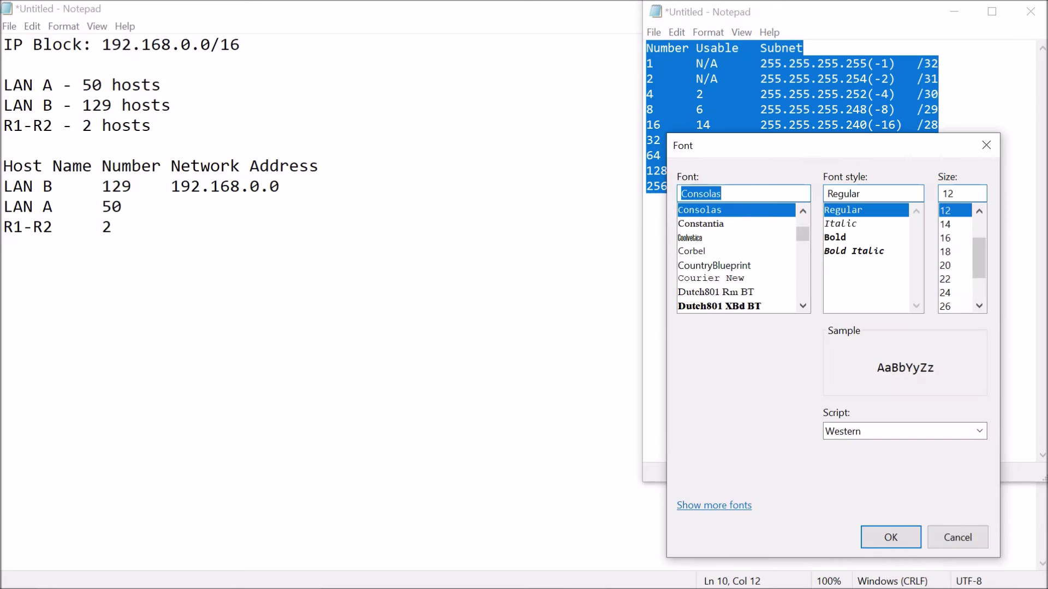
click(945, 224)
click(890, 537)
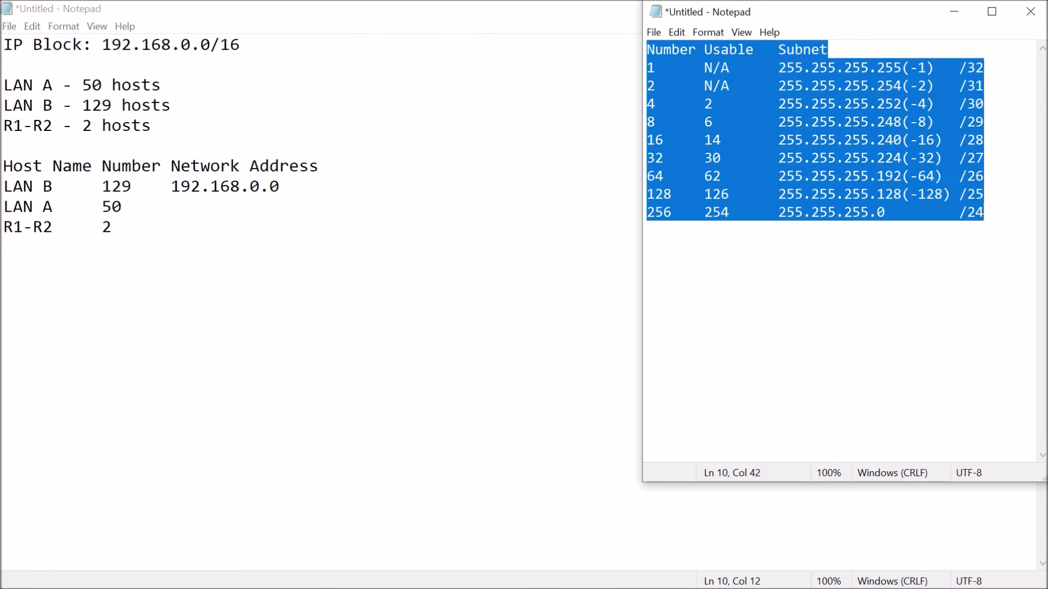
Try the reference table's text at font size 16.
click(884, 213)
key(ctrl+a)
click(707, 32)
click(727, 67)
click(891, 538)
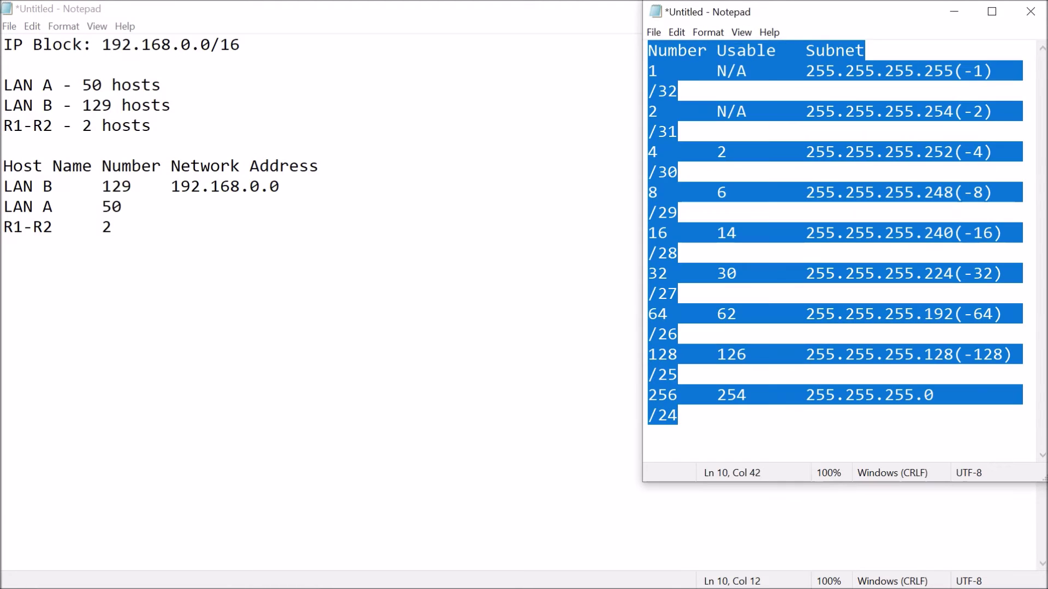
Return the reference table's text to font size 14.
click(708, 32)
key(Return)
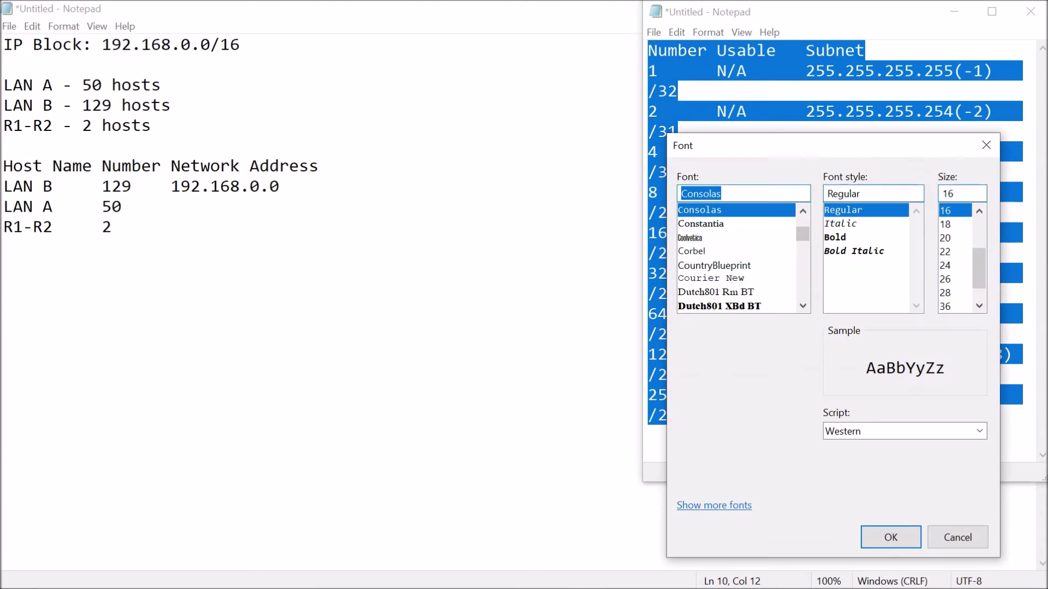
click(979, 211)
click(946, 210)
click(891, 538)
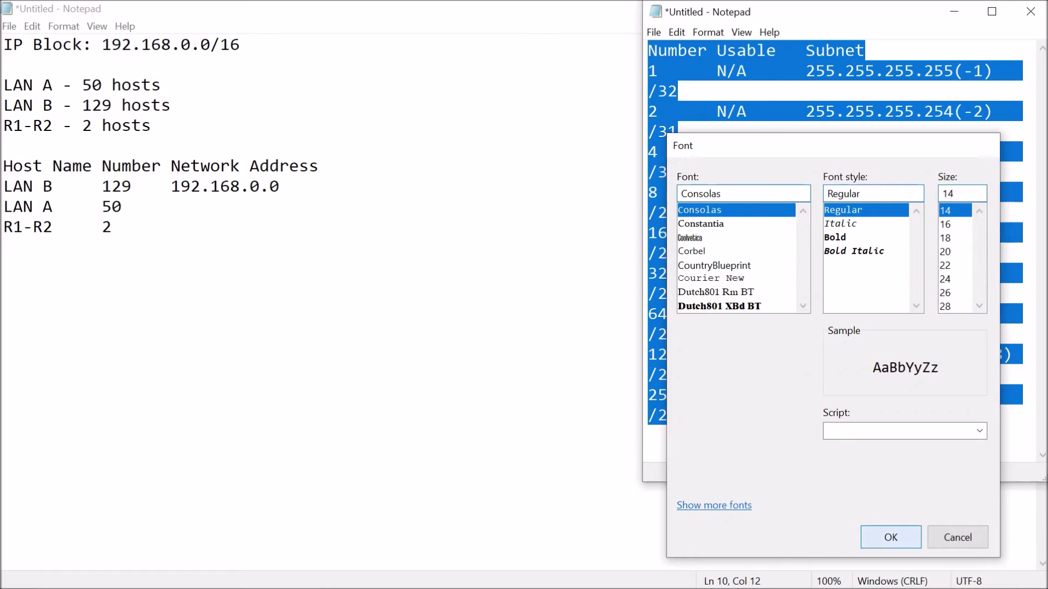
Apply font size 14 to the reference table's text and clear the selection.
key(Return)
click(745, 212)
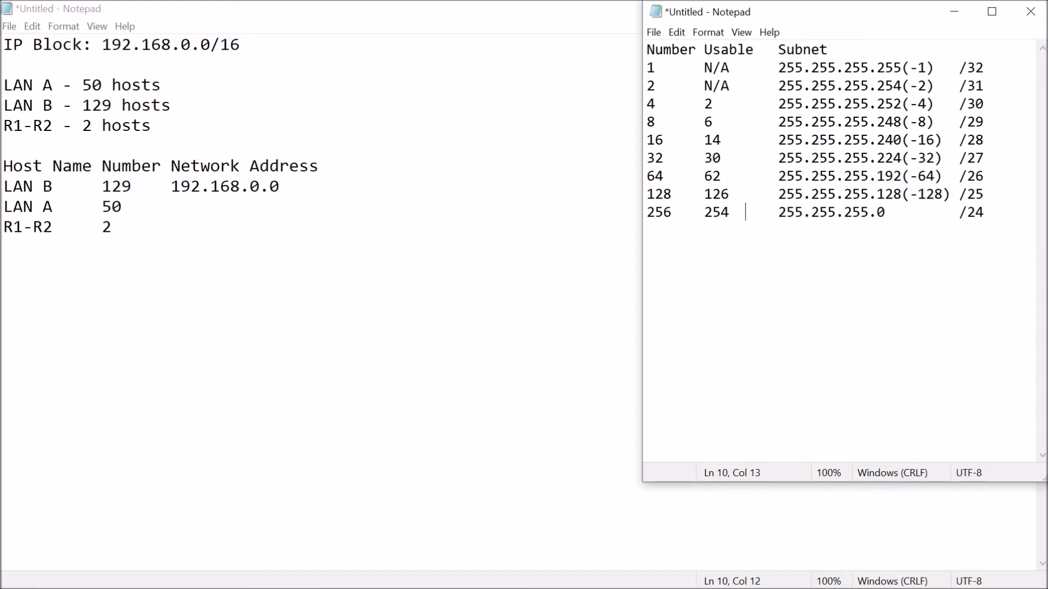
Highlight LAN B's host requirement in the address table and bring the reference table back alongside it.
click(704, 212)
click(103, 186)
key(shift+Right)
key(shift+Right)
key(shift+Right)
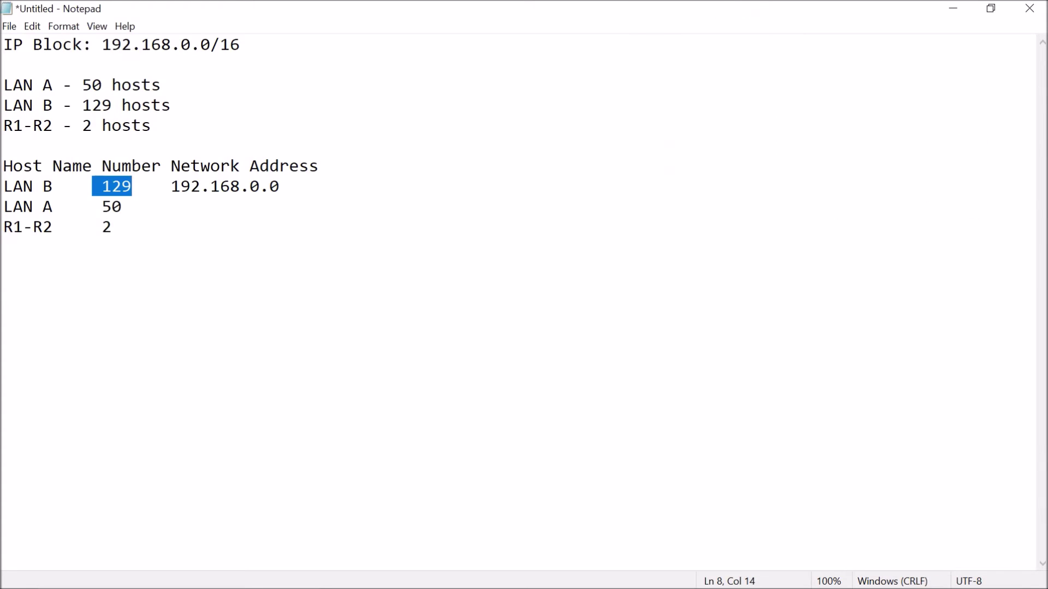
mouse_move(587, 574)
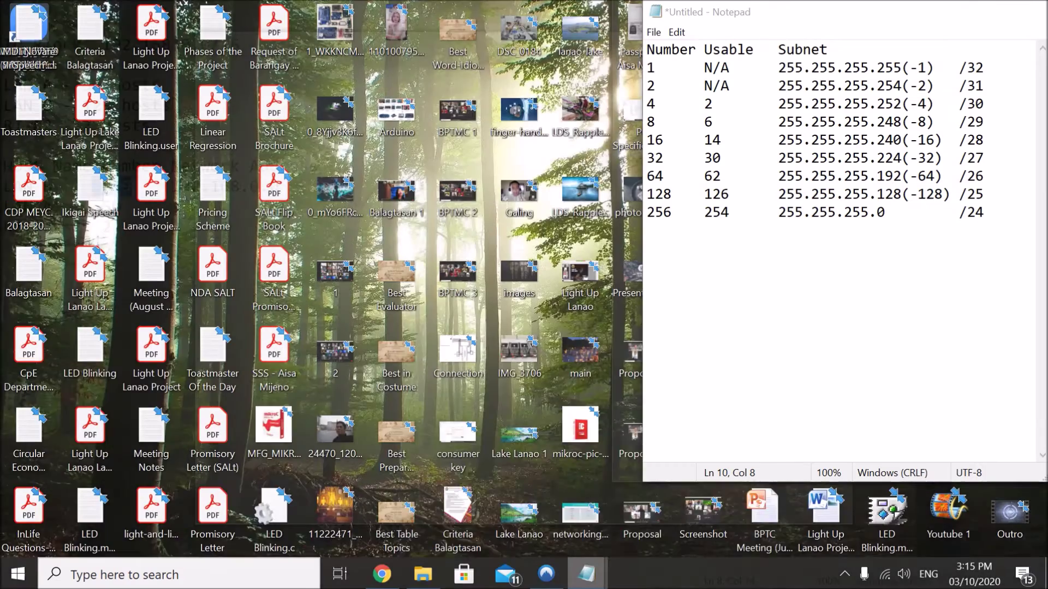
click(729, 505)
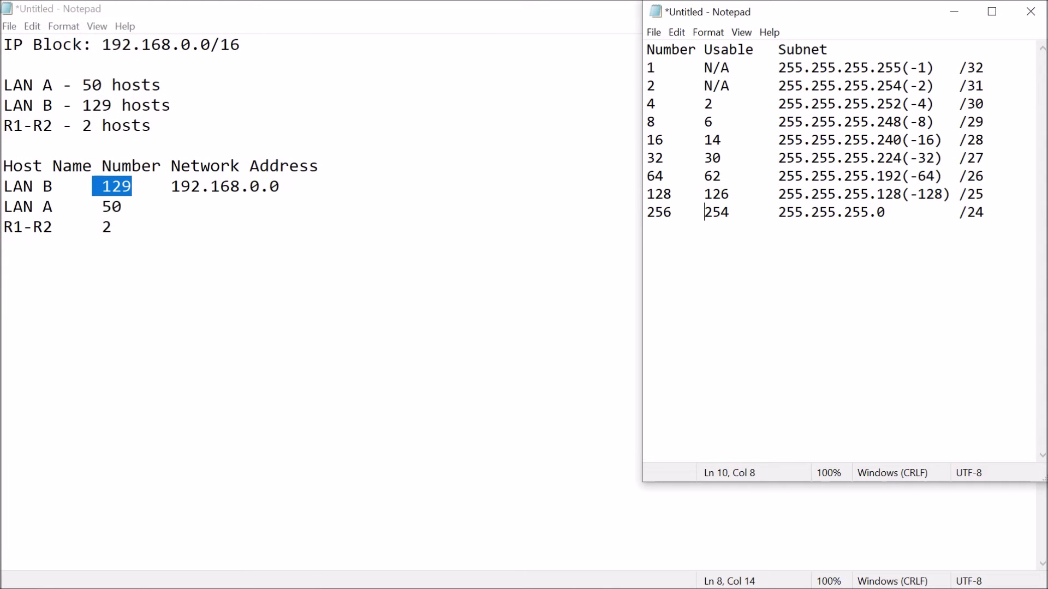
Compare the usable-host values of the 256 and 128 rows with LAN B's host requirement.
key(shift+Right)
key(shift+Right)
key(shift+Right)
key(Up)
key(shift+Left)
key(shift+Left)
key(shift+Left)
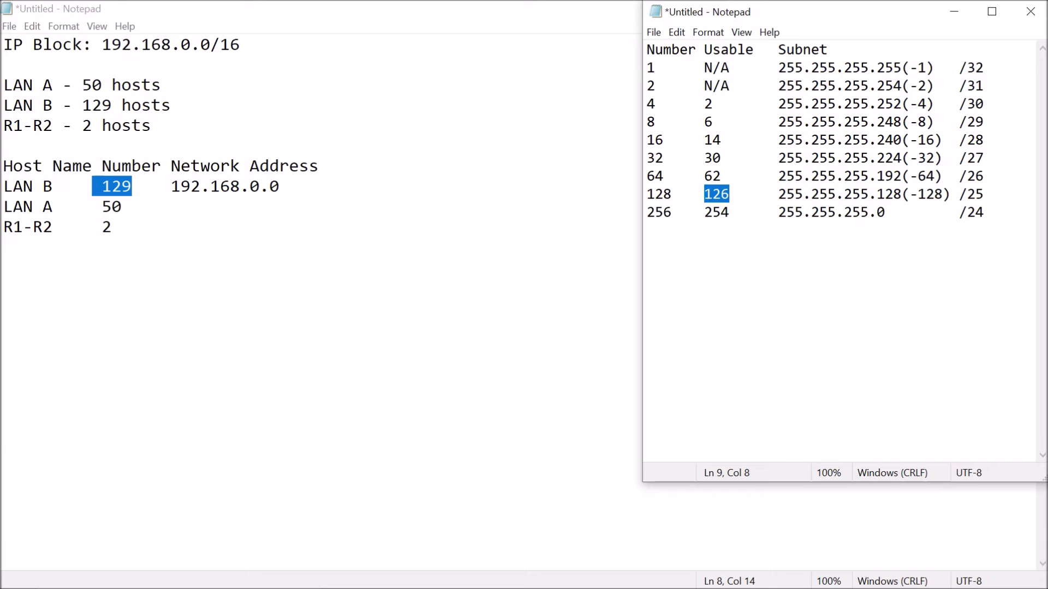
key(Down)
key(Up)
key(shift+Right)
key(shift+Right)
key(shift+Right)
key(shift+Right)
key(Down)
key(Up)
key(shift+Left)
key(shift+Left)
key(shift+Left)
key(Right)
key(shift+Left)
key(shift+Left)
key(shift+Left)
key(Right)
key(Right)
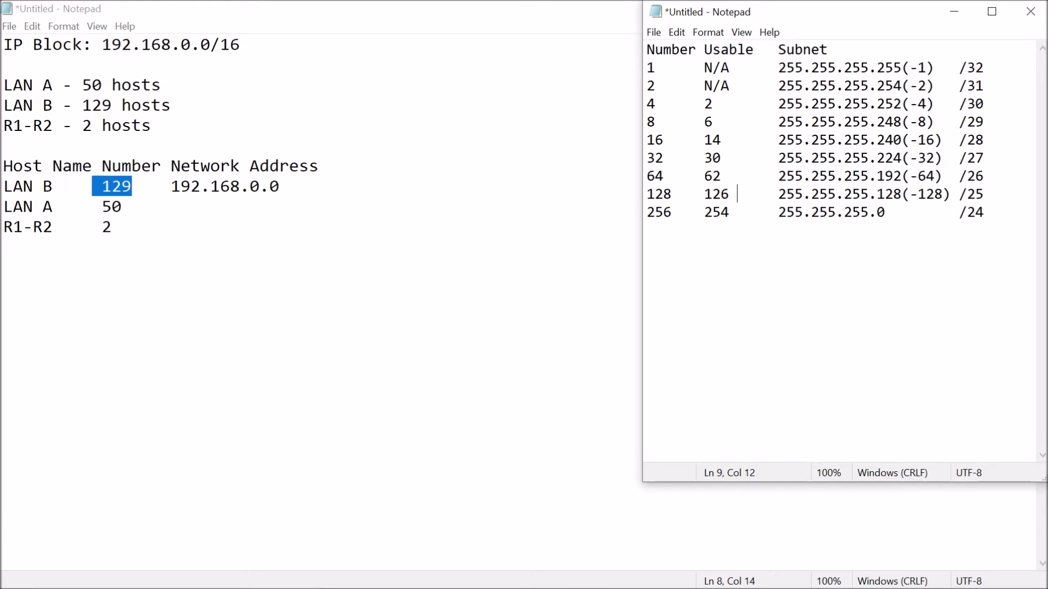
Examine the block size together with its usable hosts in the reference table's 128 row.
key(shift+Left)
key(shift+Left)
key(shift+Left)
key(shift+Left)
key(shift+Left)
key(shift+Left)
key(shift+Left)
key(shift+Left)
key(shift+Left)
key(shift+Left)
key(shift+Left)
key(Right)
key(shift+Left)
key(shift+Left)
key(shift+Left)
key(shift+Left)
key(shift+Left)
key(shift+Left)
key(shift+Left)
key(shift+Left)
key(shift+Left)
key(shift+Left)
key(shift+Left)
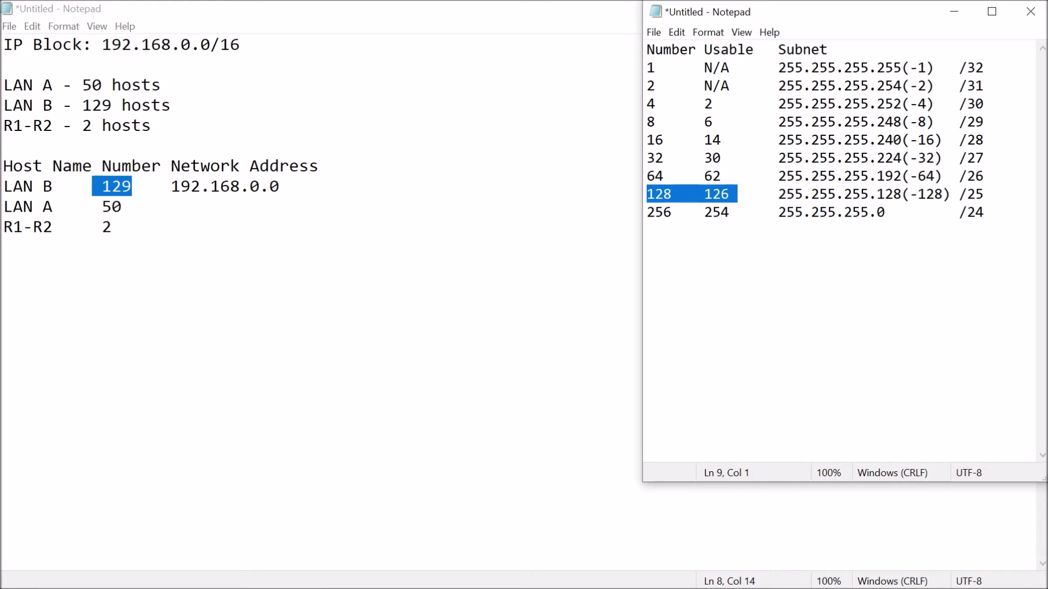
Highlight the 256 block size in the reference table as the match for LAN B.
drag(680, 194, 646, 213)
key(Right)
key(Right)
key(shift+Left)
key(shift+Left)
key(shift+Left)
key(shift+Left)
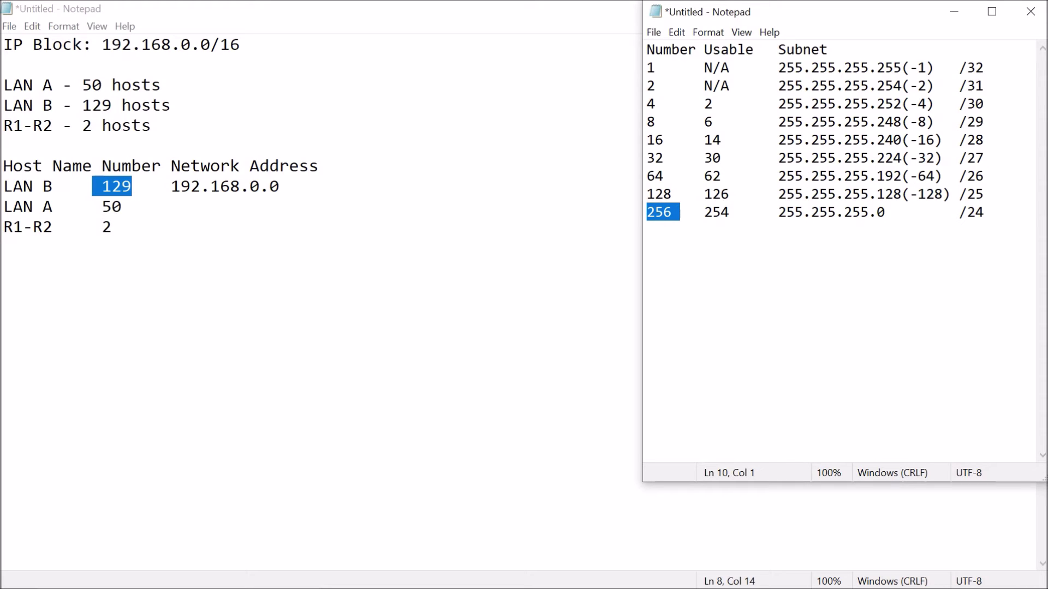
key(Right)
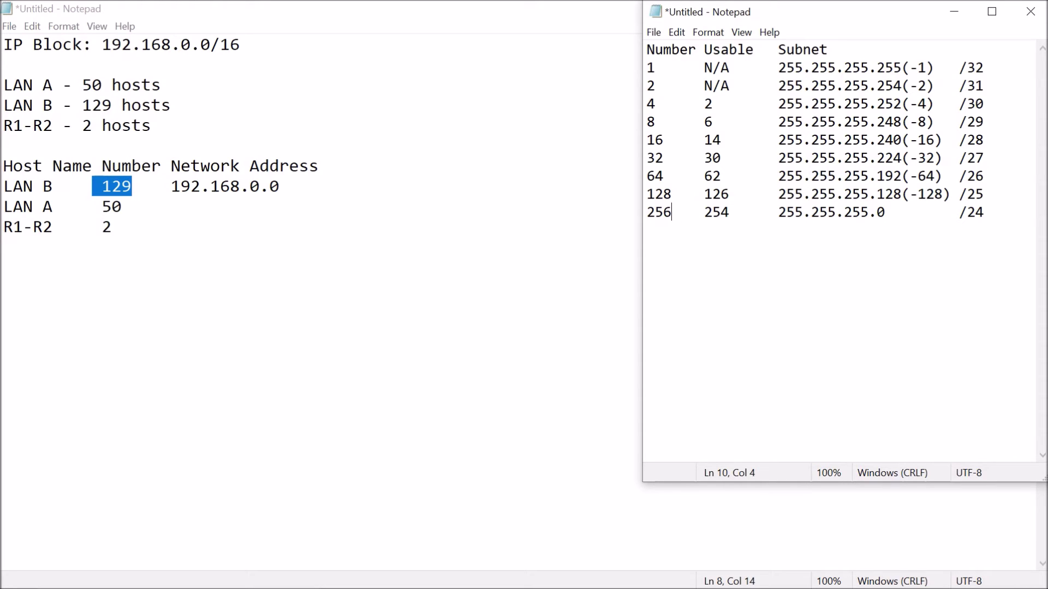
Start LAN A's network address with 192.168.0. in the Network Address column.
click(123, 206)
text(19)
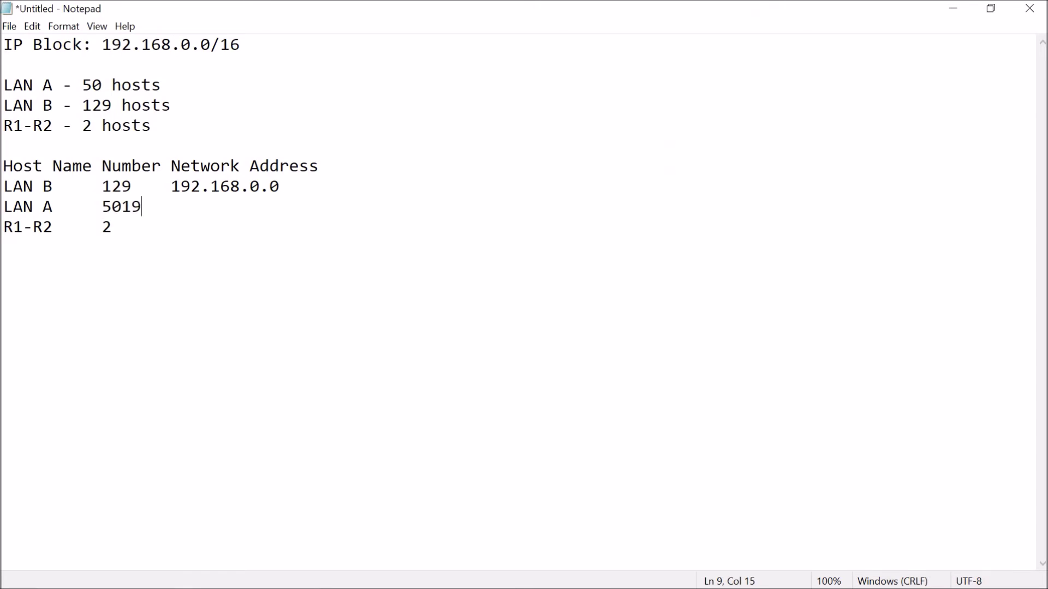
key(BackSpace)
key(BackSpace)
key(Tab)
text(19)
key(BackSpace)
key(BackSpace)
text(192.168.0.)
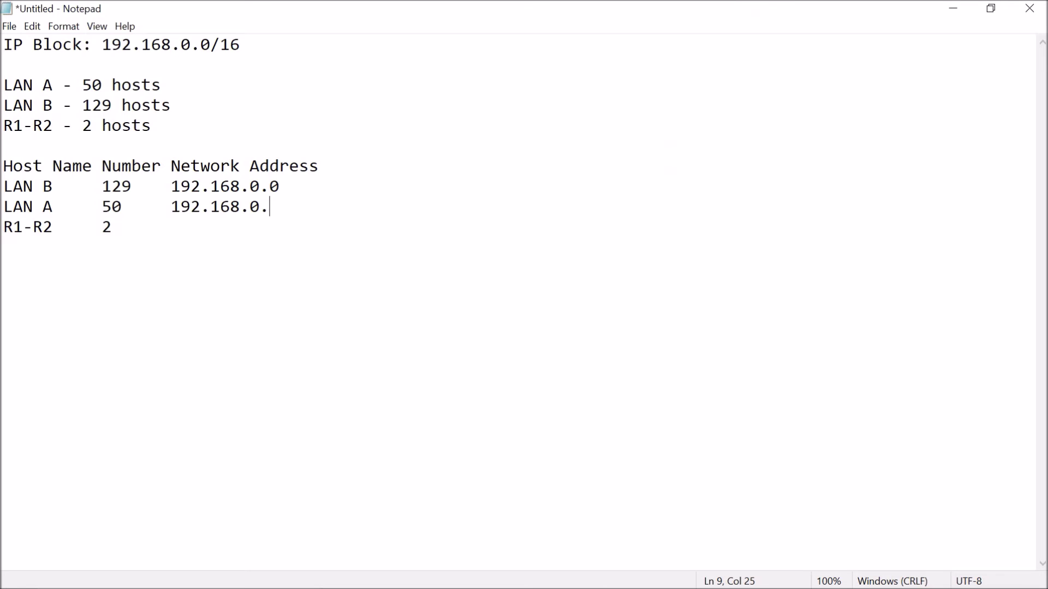
Check the 256 block size in the reference table and complete LAN A's network address as 192.168.1.0.
click(585, 573)
click(728, 504)
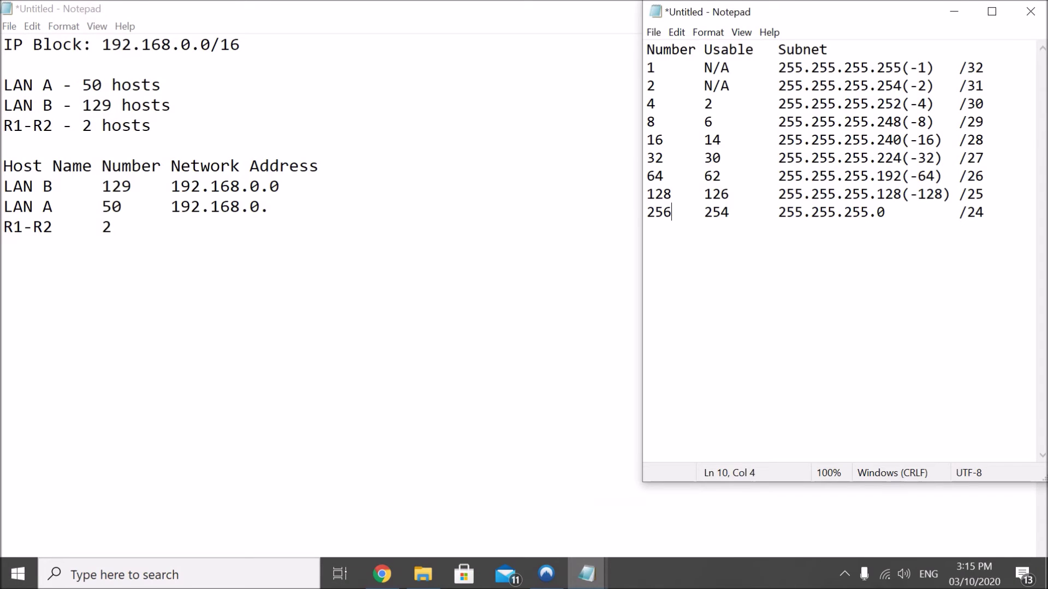
double_click(658, 212)
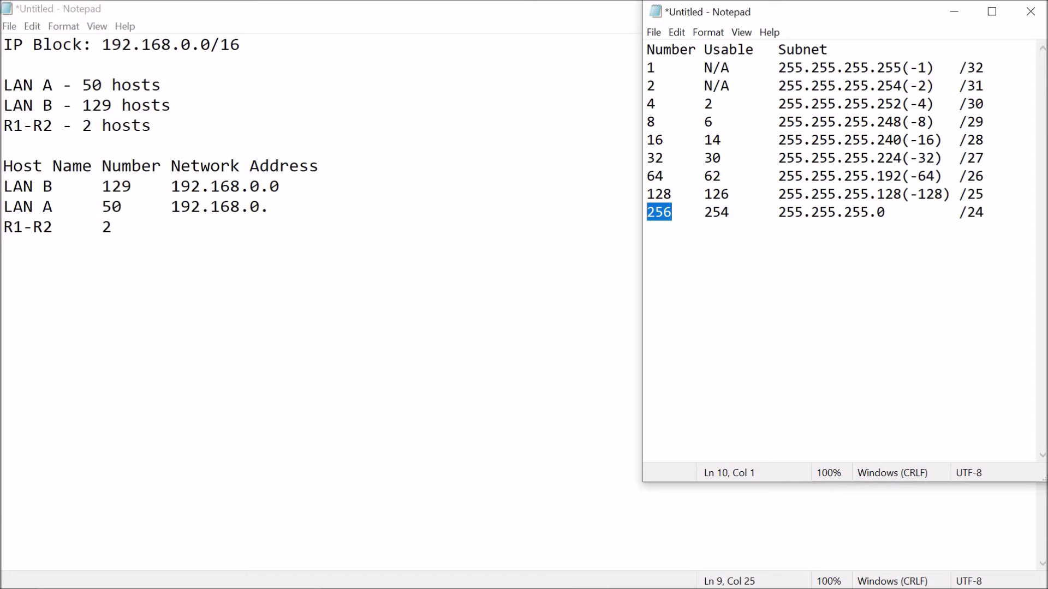
click(688, 212)
click(662, 212)
key(shift+Right)
key(alt+Tab)
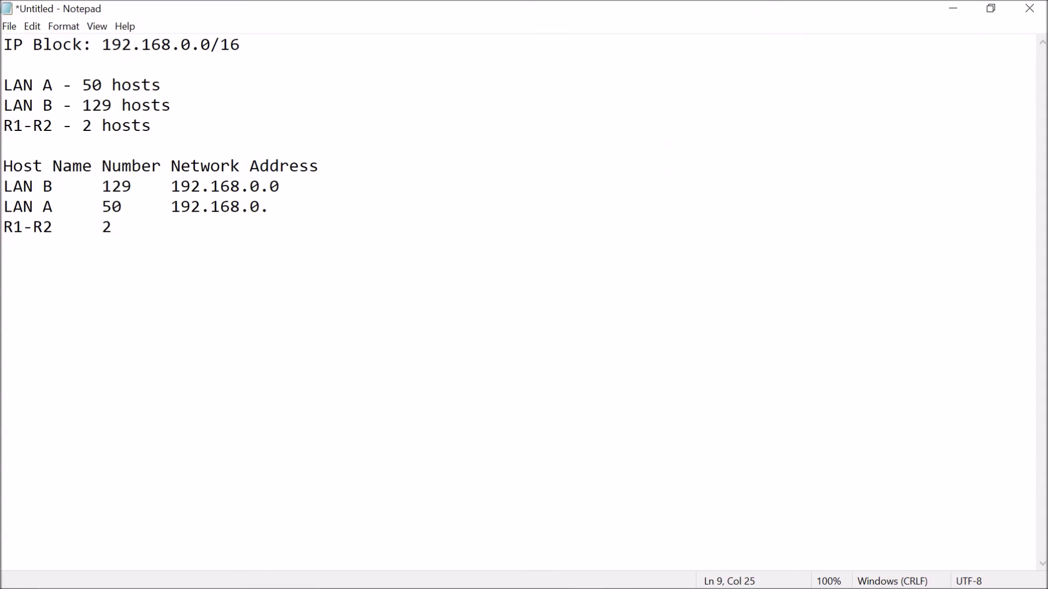
key(Left)
key(shift+Left)
text(1)
key(Right)
text(0)
Append (1) to the 254 usable-hosts entry in the reference table and realign the rest of that row.
click(586, 574)
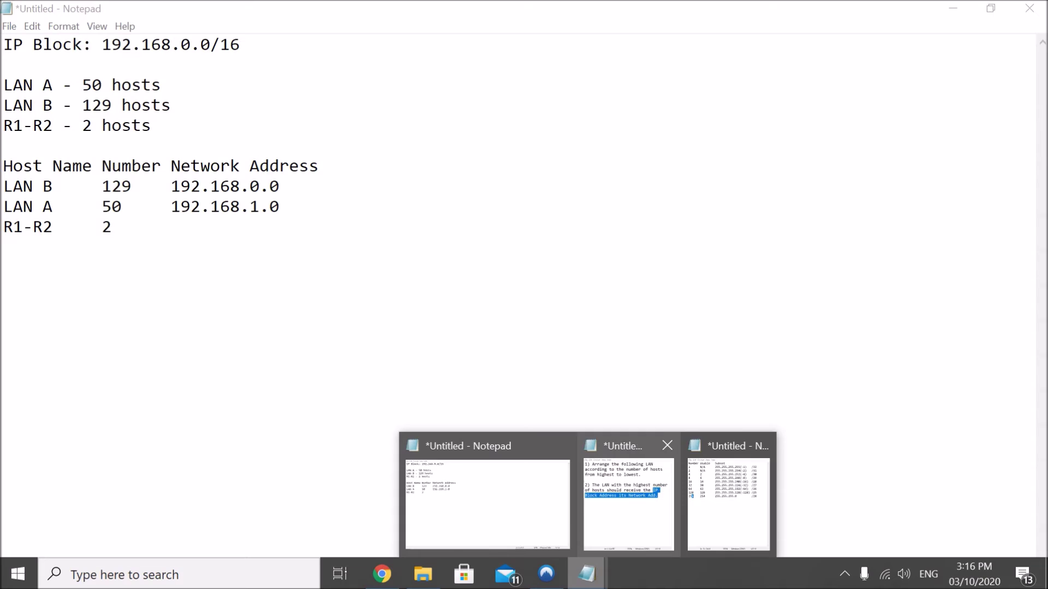
click(729, 503)
click(737, 212)
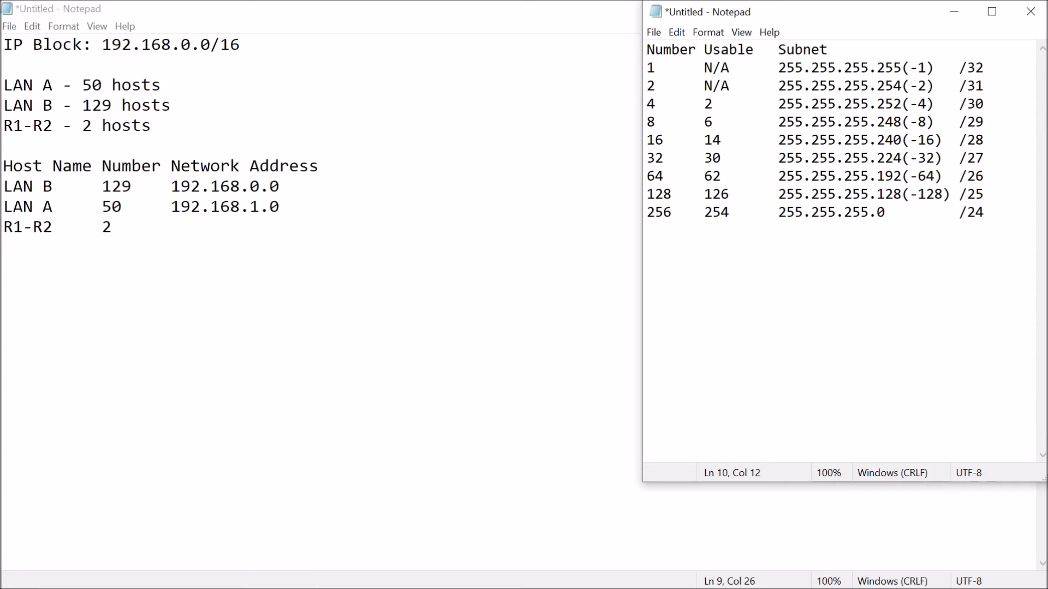
click(728, 212)
text(()
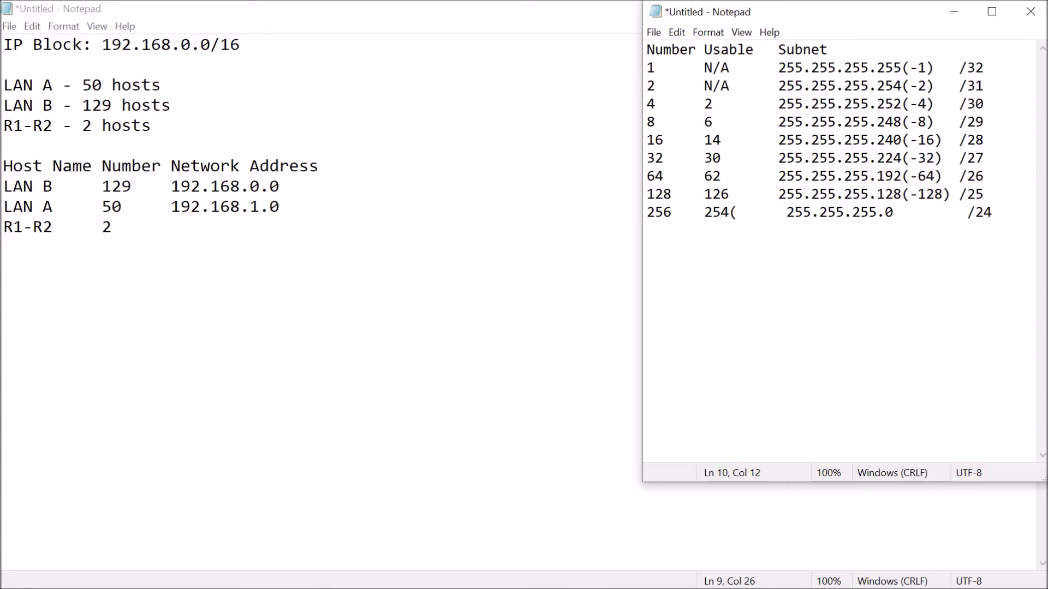
text(1))
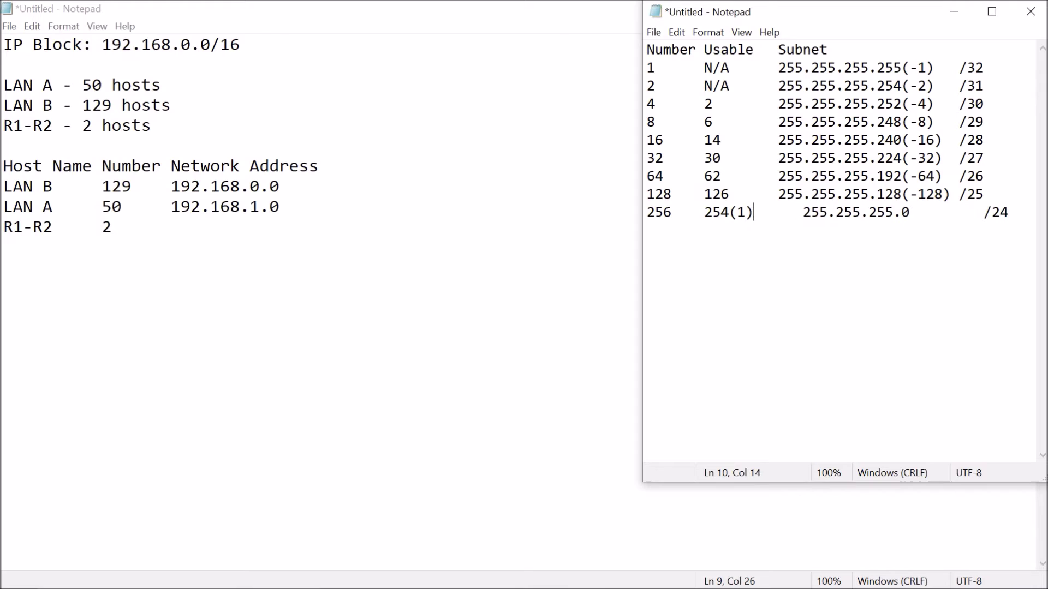
key(Right)
key(Delete)
key(Delete)
key(Delete)
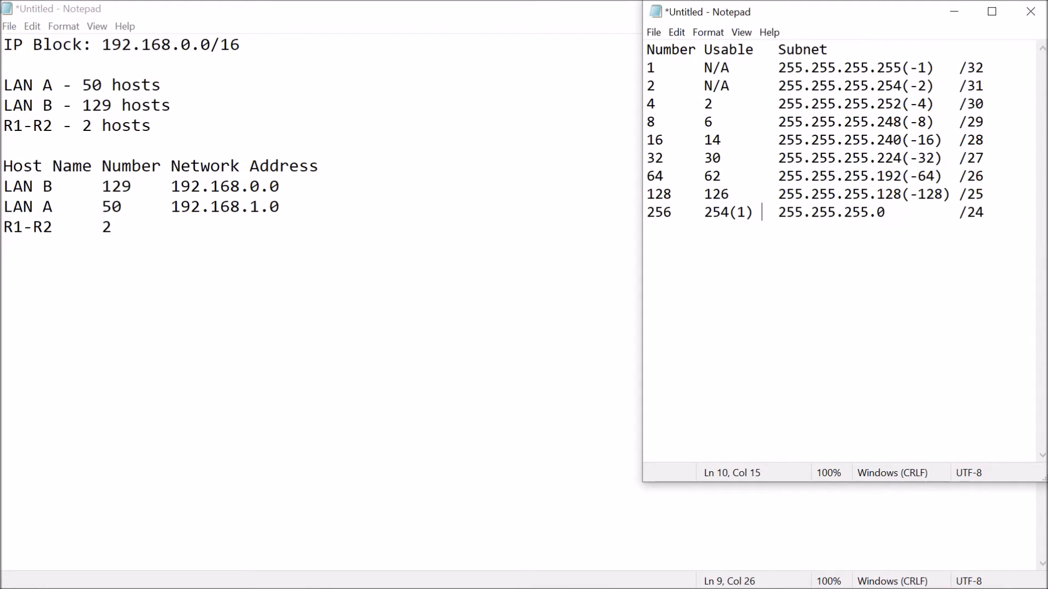
Add a 512 row to the reference table with 510(2) usable hosts and begin its mask with 255.255.255.
key(End)
key(Return)
text(512    510(2)
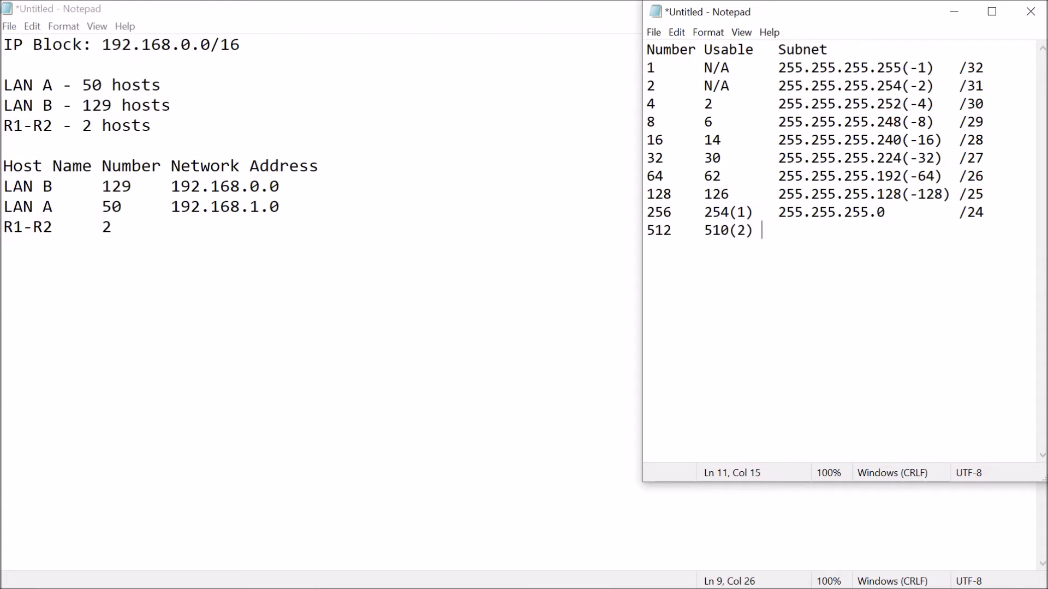
text(255.255.255.)
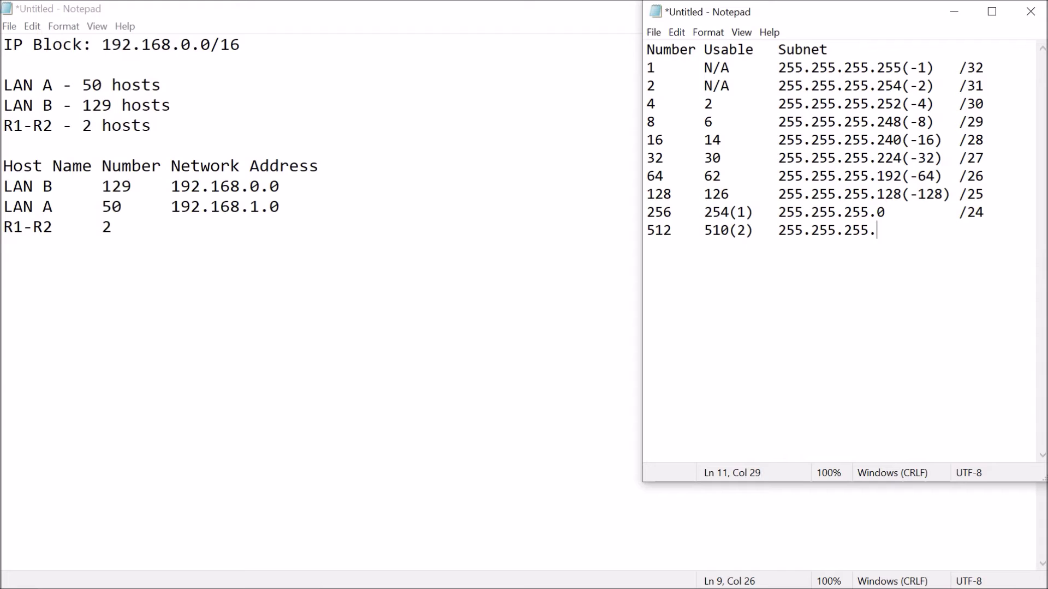
Append (-1) to the 255.255.255.0 mask in the 256 row and realign its prefix.
key(Up)
key(Right)
text((-1))
key(Delete)
key(Delete)
key(Delete)
key(Delete)
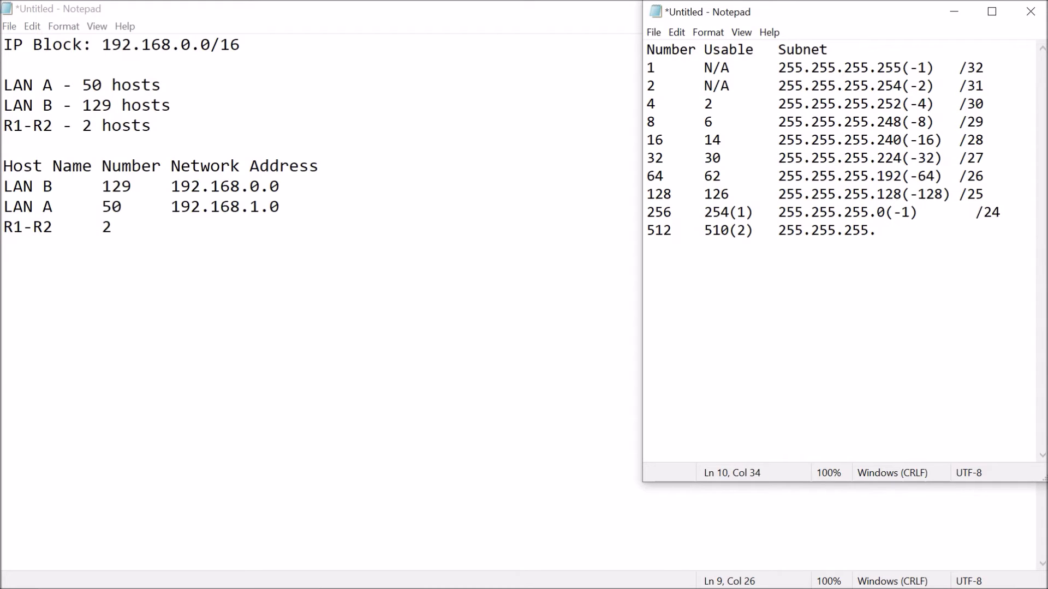
Complete the 512 row with the subnet mask 255.255.254.0(-2) and the prefix /23.
key(Down)
key(Left)
key(Left)
key(Right)
key(BackSpace)
text(4)
key(Right)
text(0(-2))
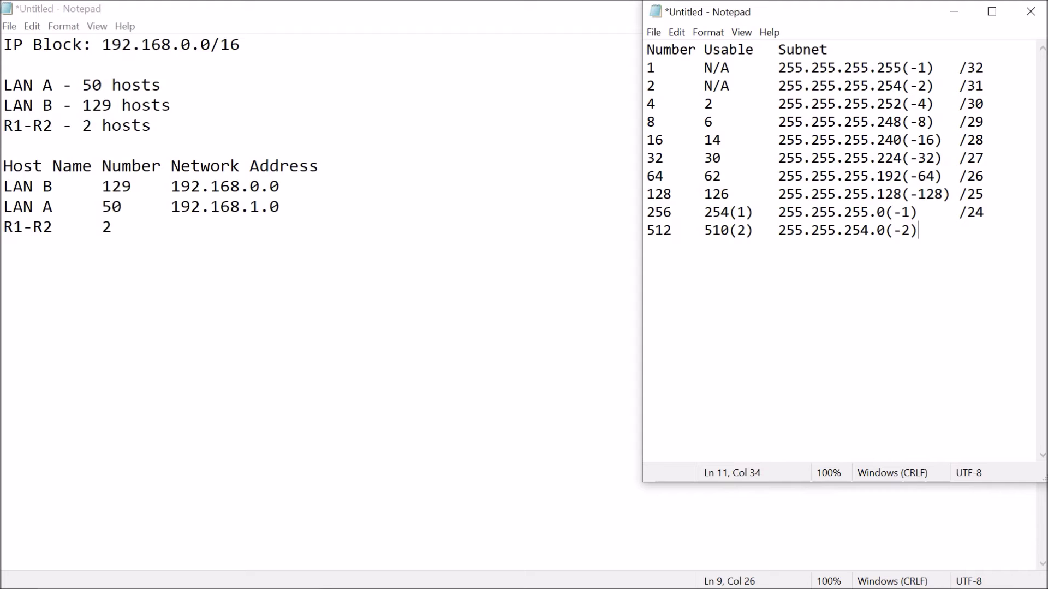
text(     /23)
Highlight the 256 block size in the reference table again and return to the address table.
click(754, 213)
key(Home)
key(shift+Right)
key(shift+Right)
key(shift+Right)
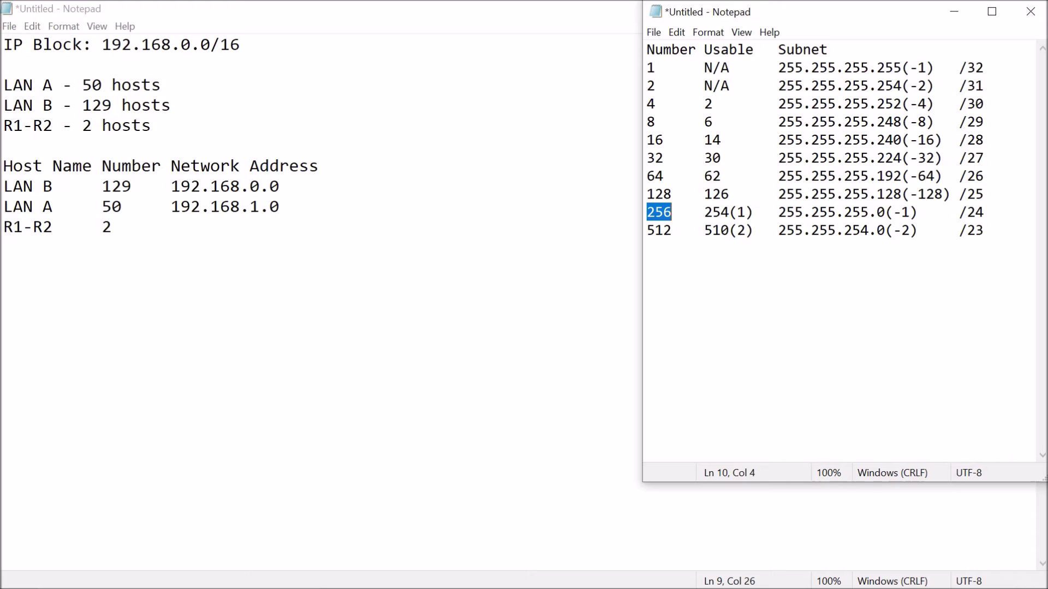
key(Right)
key(shift+Left)
key(shift+Left)
key(shift+Left)
key(alt+Tab)
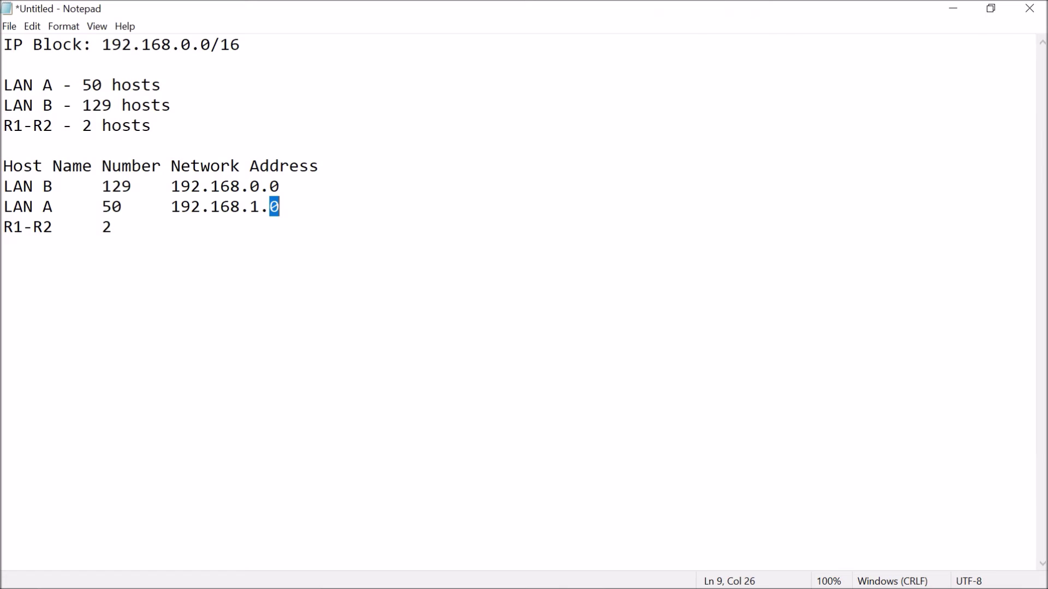
Try 255 as the last octet of LAN A's network address, and re-enter the address ending as 1.0.
text(255)
key(BackSpace)
key(BackSpace)
key(BackSpace)
key(BackSpace)
key(BackSpace)
key(Up)
key(shift+Right)
key(Down)
text(1.0)
Look up the host requirements of LAN B and LAN A against the 256 and 64 rows of the reference table.
key(super)
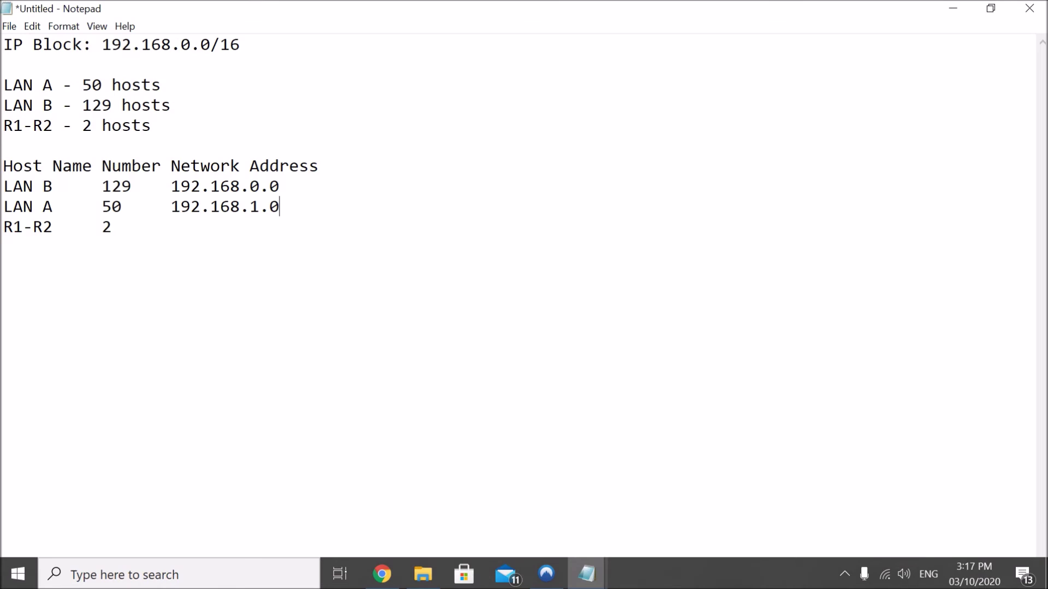
double_click(116, 186)
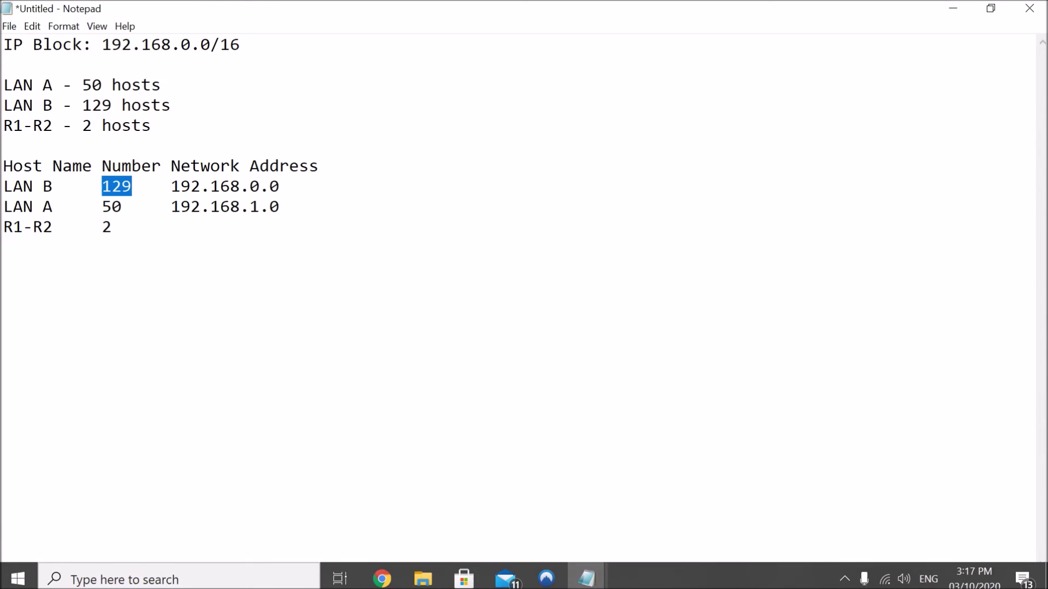
click(586, 574)
click(729, 499)
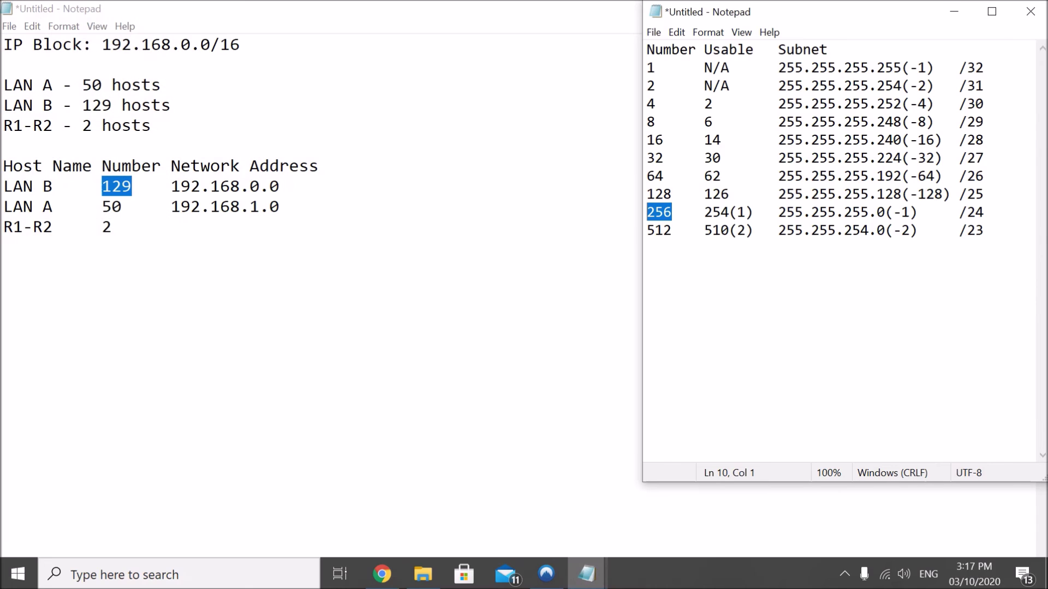
click(112, 206)
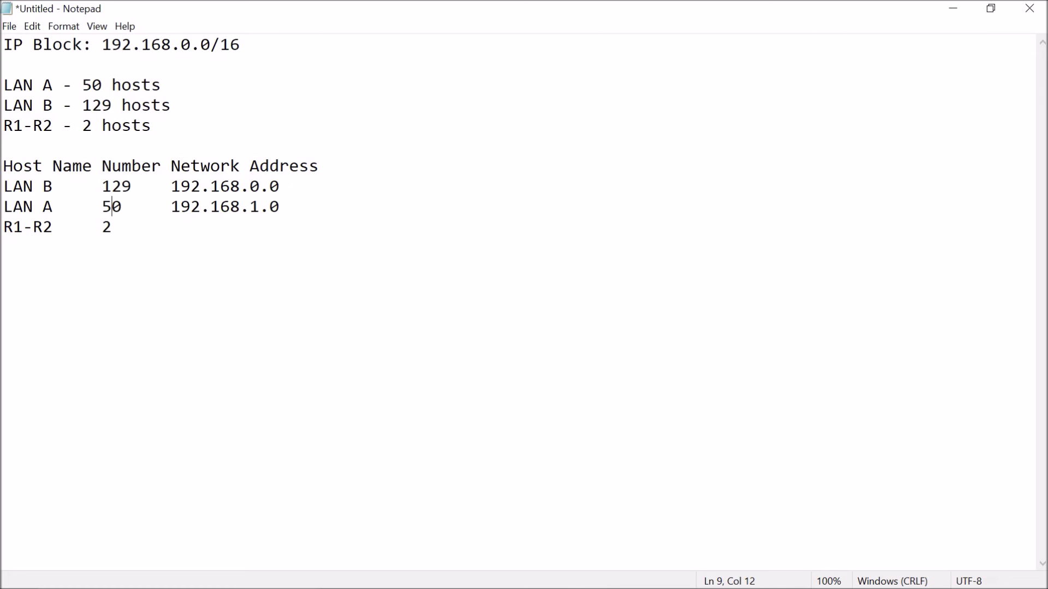
drag(102, 207, 123, 207)
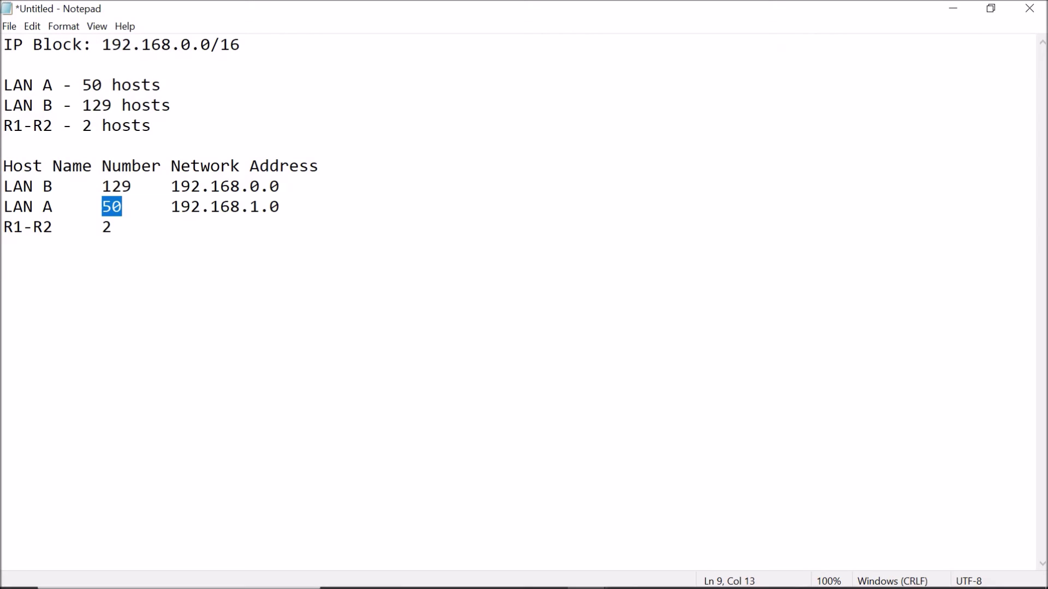
click(586, 573)
click(729, 499)
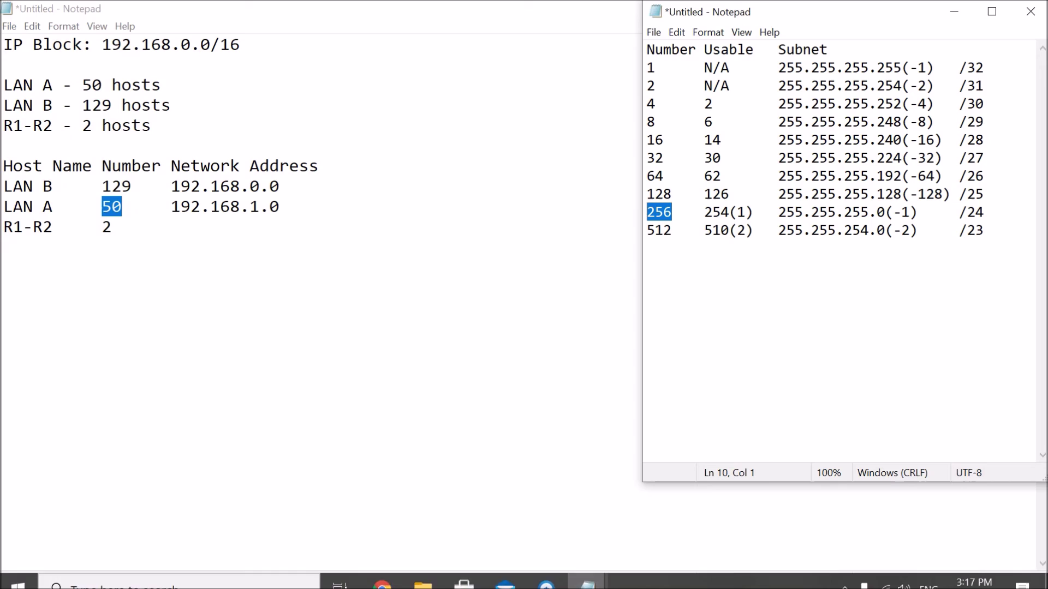
click(680, 194)
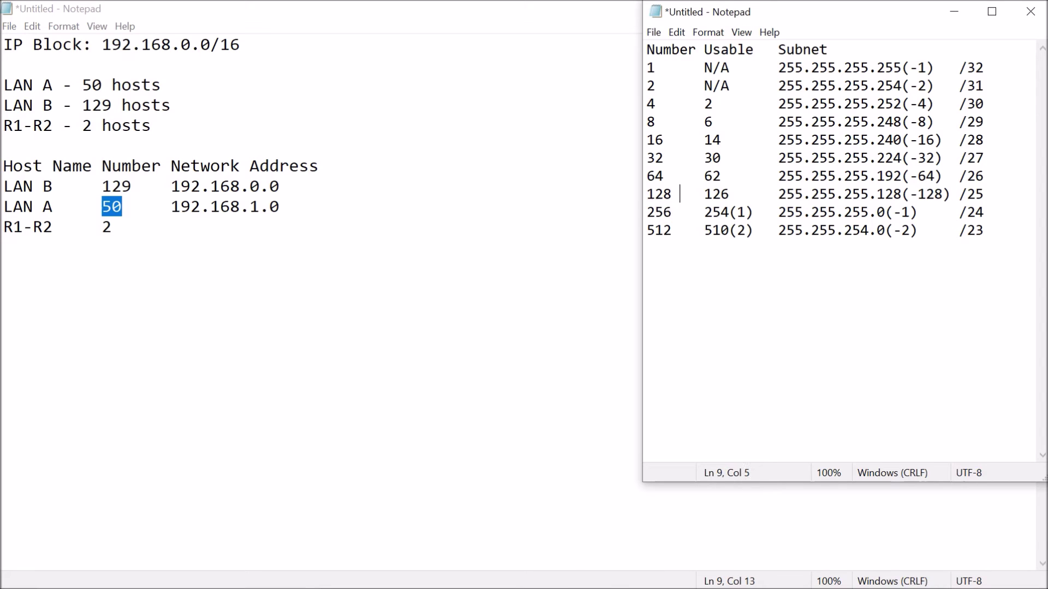
drag(648, 176, 729, 176)
click(679, 193)
Enter 192.168.1.64 as the network address of R1-R2.
click(113, 227)
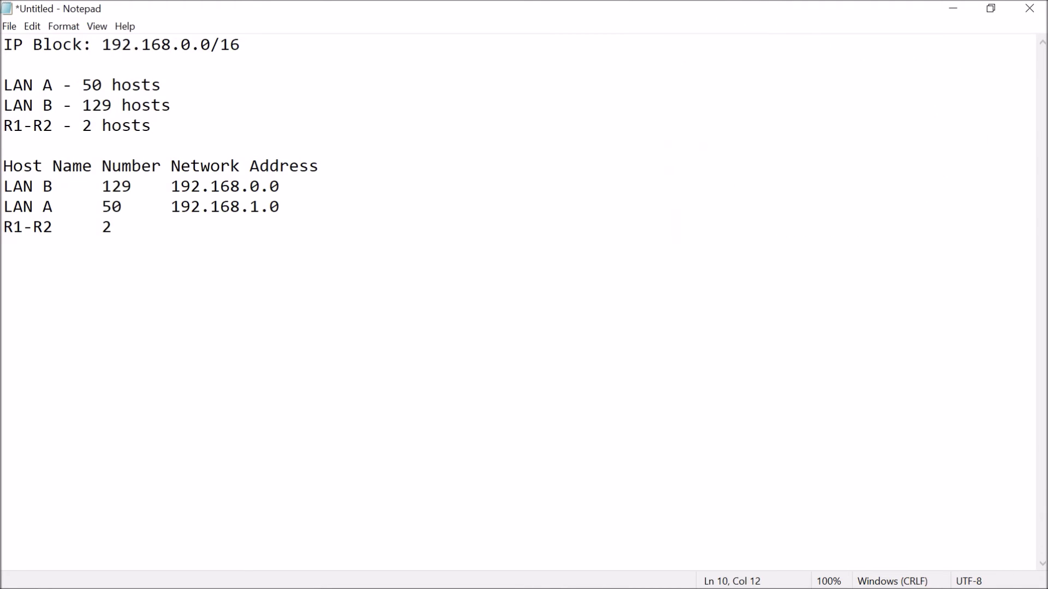
text(192.168.1.64)
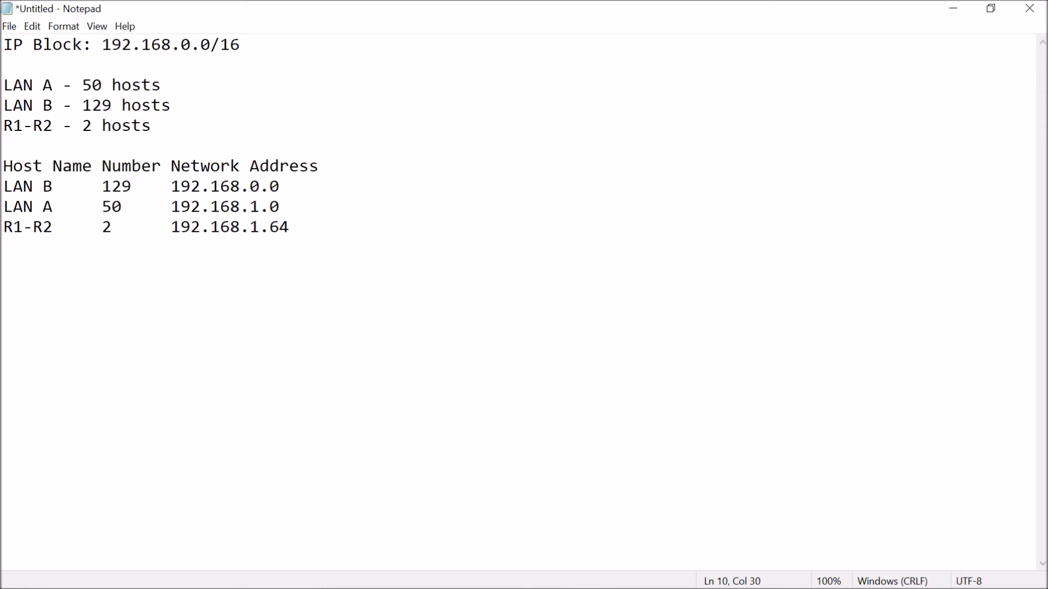
Add a "First Host Add" column heading after Network Address in the address table.
click(319, 165)
text(fIR)
key(BackSpace)
key(BackSpace)
key(BackSpace)
text(First)
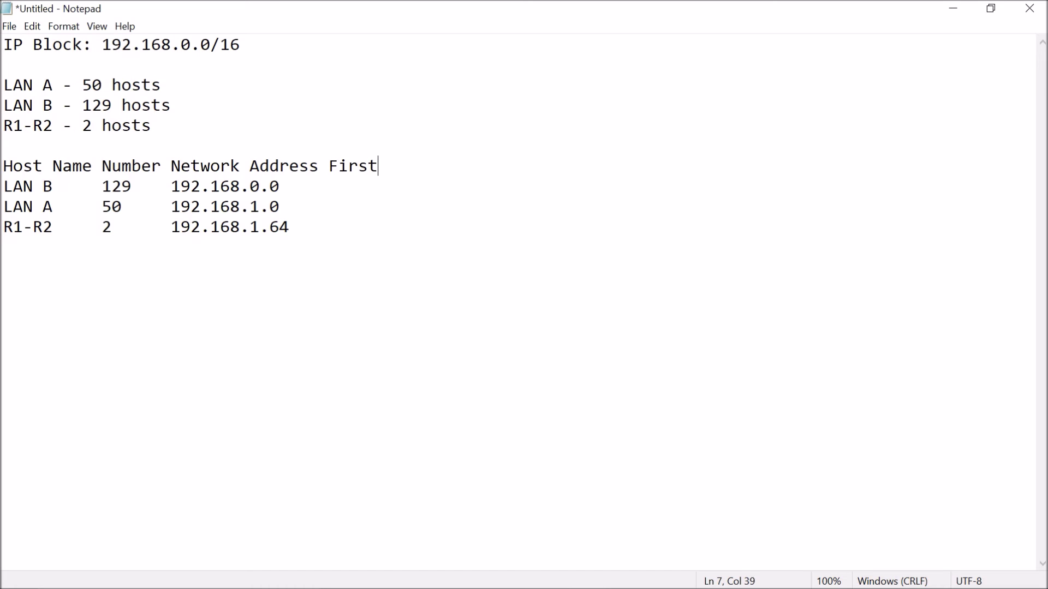
text(Host Add)
Enter 192.168.0.1 as the first host address of LAN B.
key(Down)
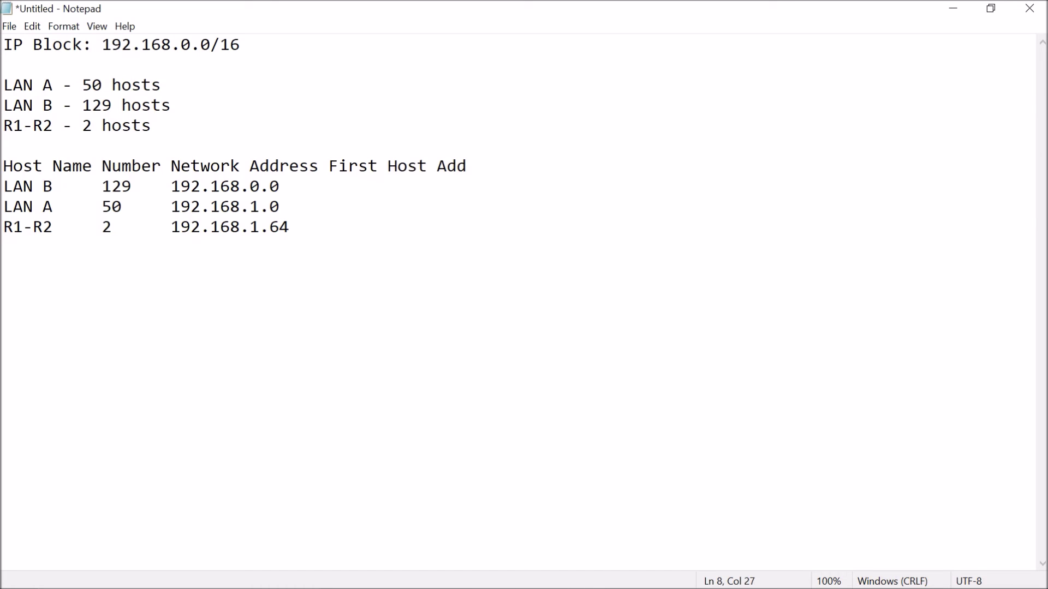
mouse_move(269, 187)
mouse_down()
mouse_move(289, 187)
mouse_move(279, 187)
mouse_up()
click(250, 186)
key(Right)
key(BackSpace)
text(192.168.0.1)
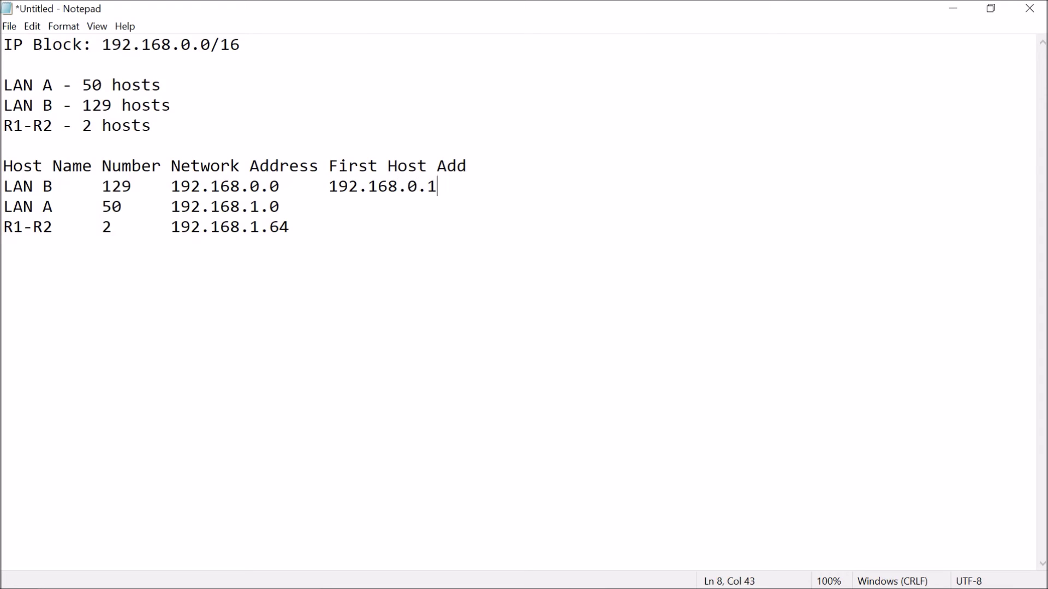
Enter the first host addresses 192.168.1.1 for LAN A and 192.168.1.65 for R1-R2.
key(Down)
text(192.168.1.1)
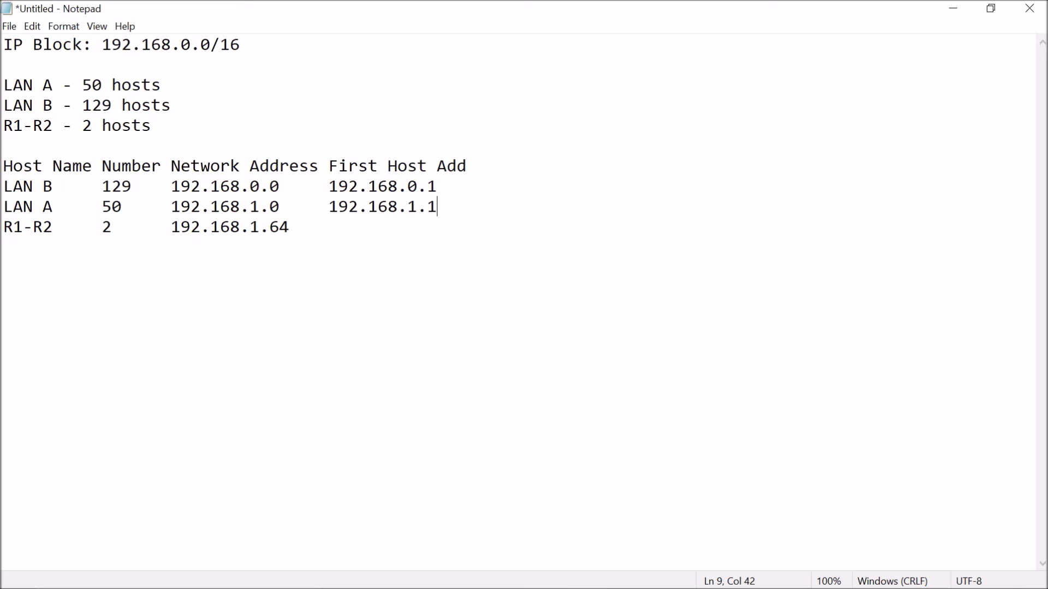
key(Down)
text(192.168)
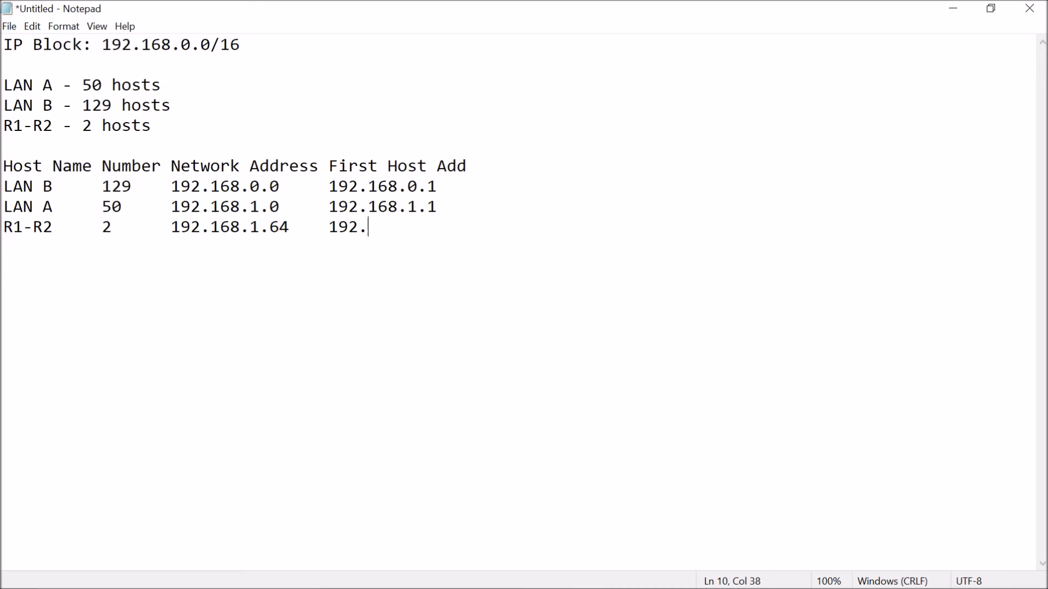
text(.1.65)
Add a "Last Host Address" column heading after First Host Add.
click(468, 166)
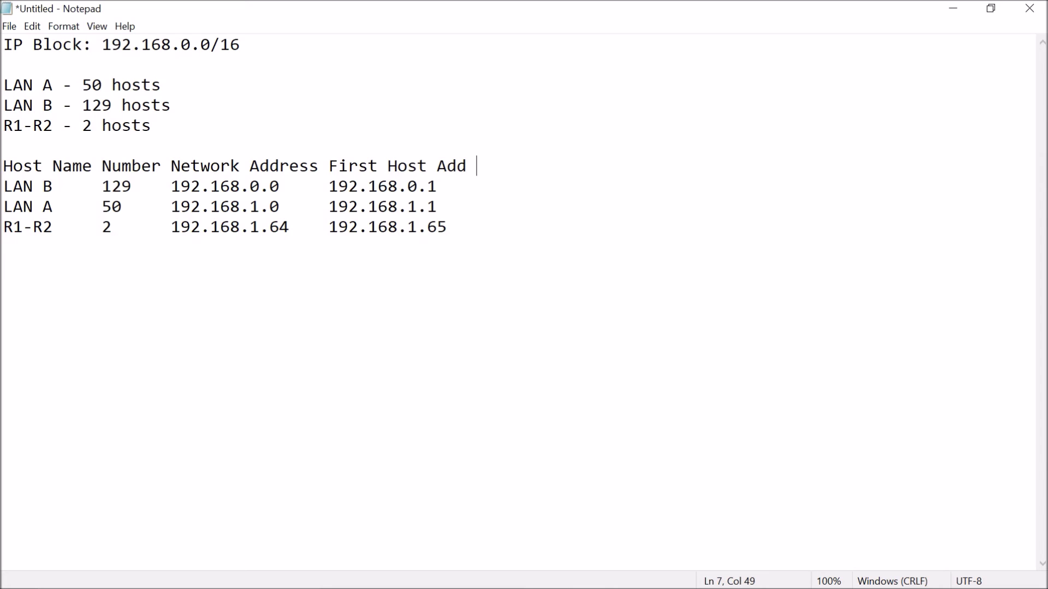
key(BackSpace)
text(Last Host Address)
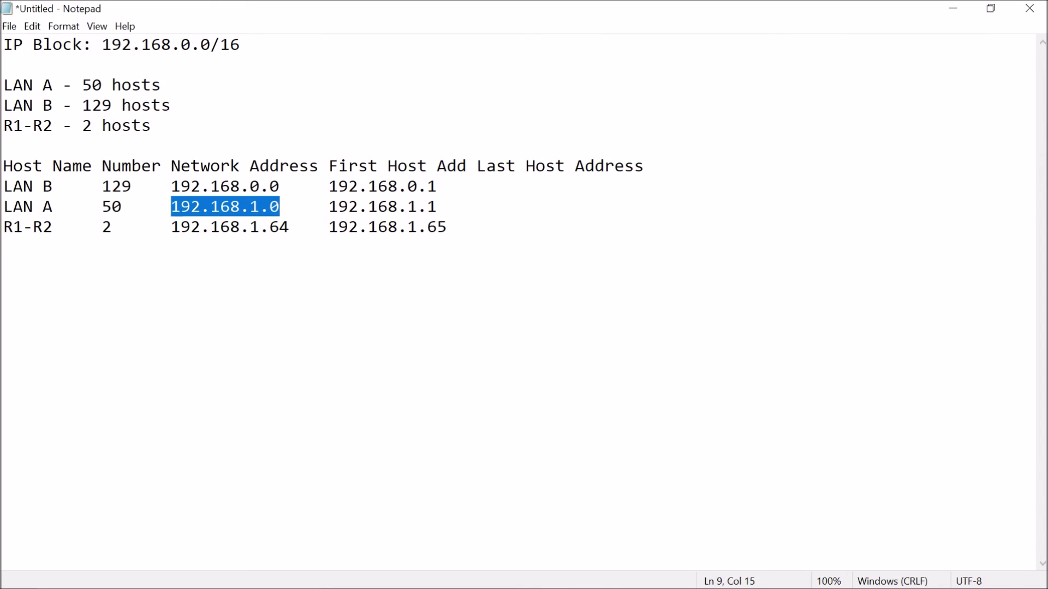
Highlight LAN A's network address in the table as the reference for LAN B's last host.
click(200, 207)
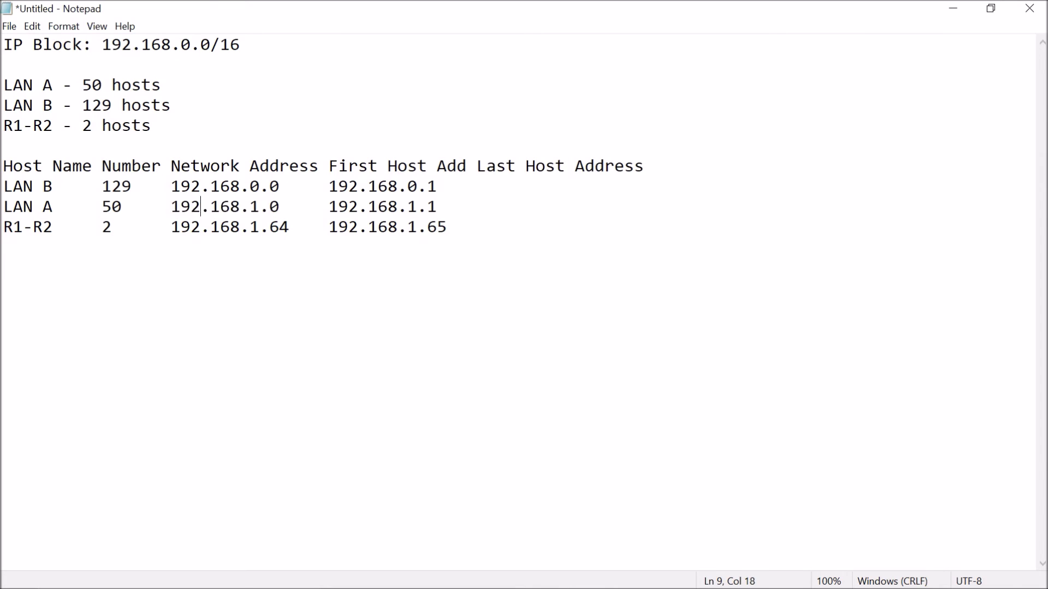
drag(289, 207, 172, 207)
click(220, 206)
drag(280, 206, 161, 207)
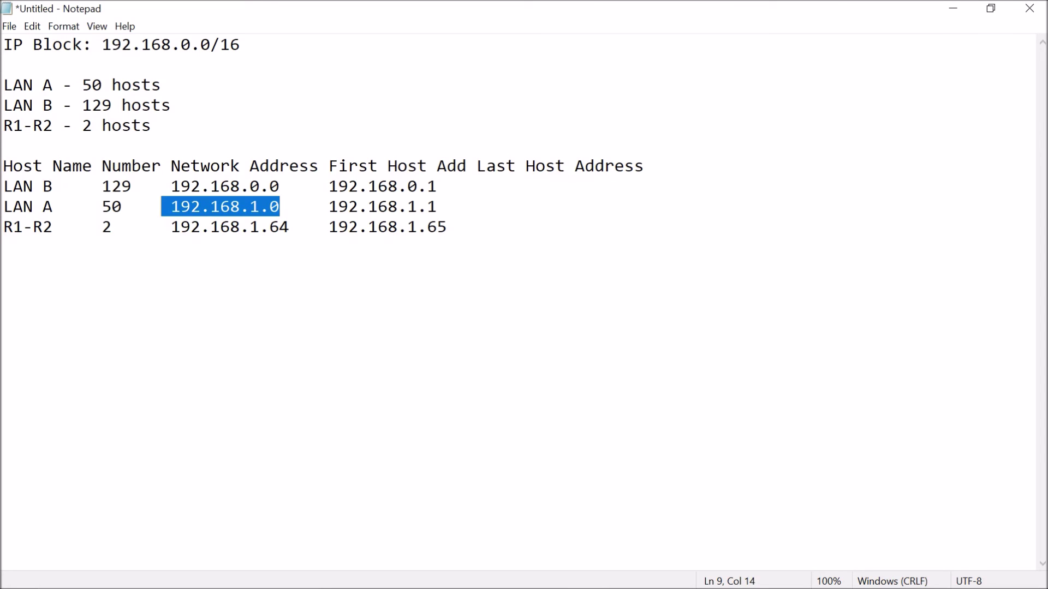
click(280, 207)
Enter 192.168.0.254 as the last host address of LAN B, correcting its third octet to 0.
click(478, 187)
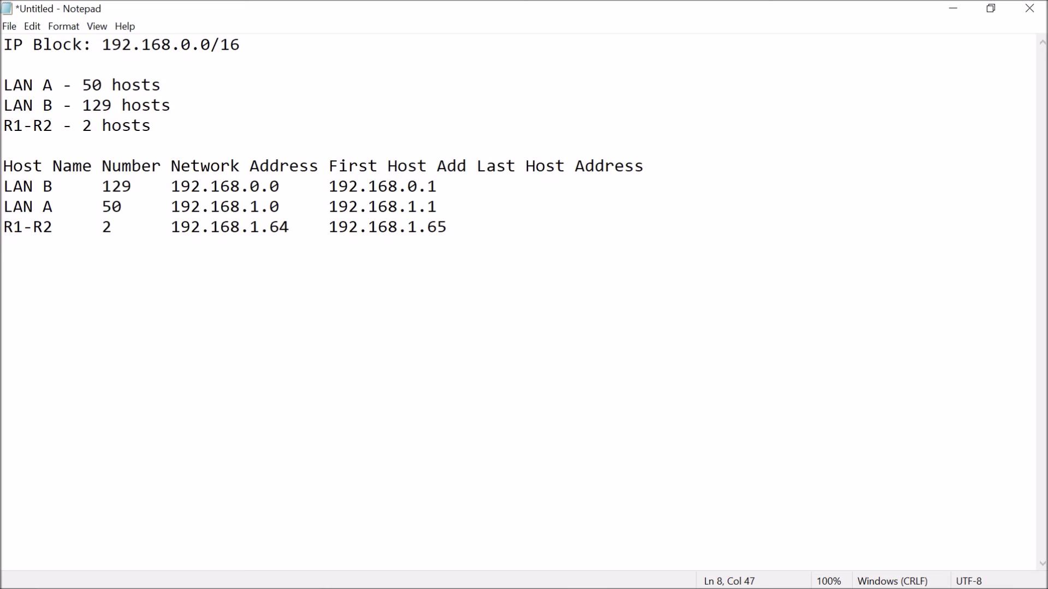
text(192.168..)
key(Left)
text(1)
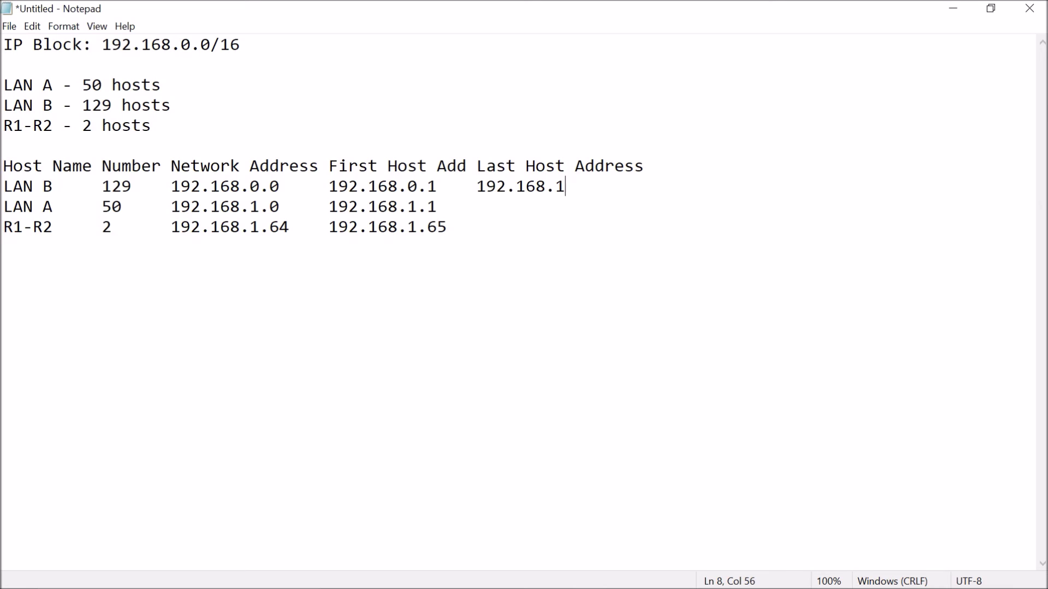
key(Right)
text(254)
key(Left)
key(Left)
key(Left)
key(Left)
key(shift+Left)
text(0)
Enter the last host addresses 192.168.1.62 for LAN A and 192.168.1.66 for R1-R2.
key(Down)
text(192.168.1.)
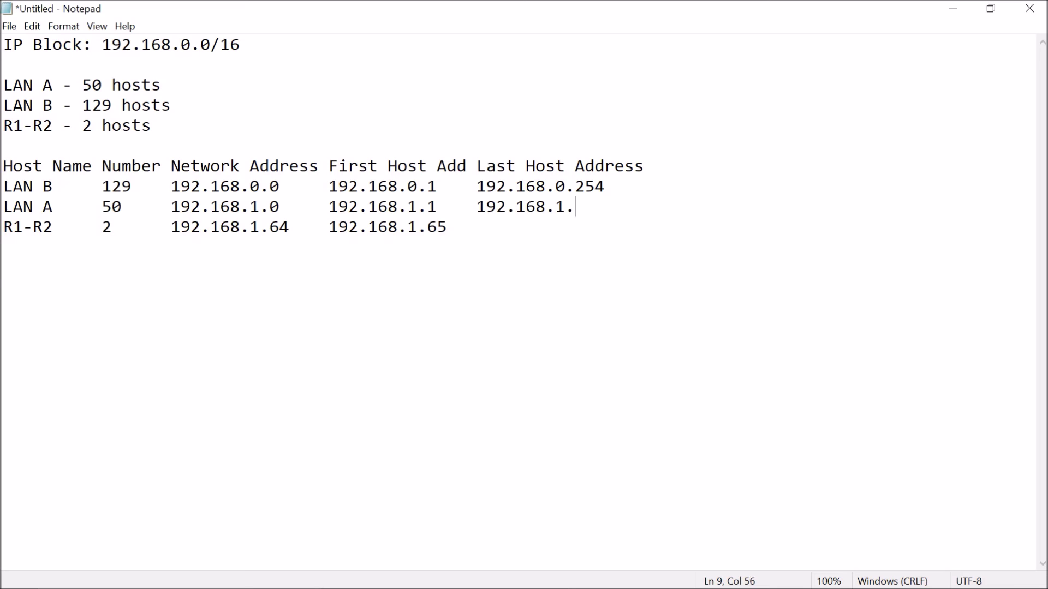
text(62)
key(Down)
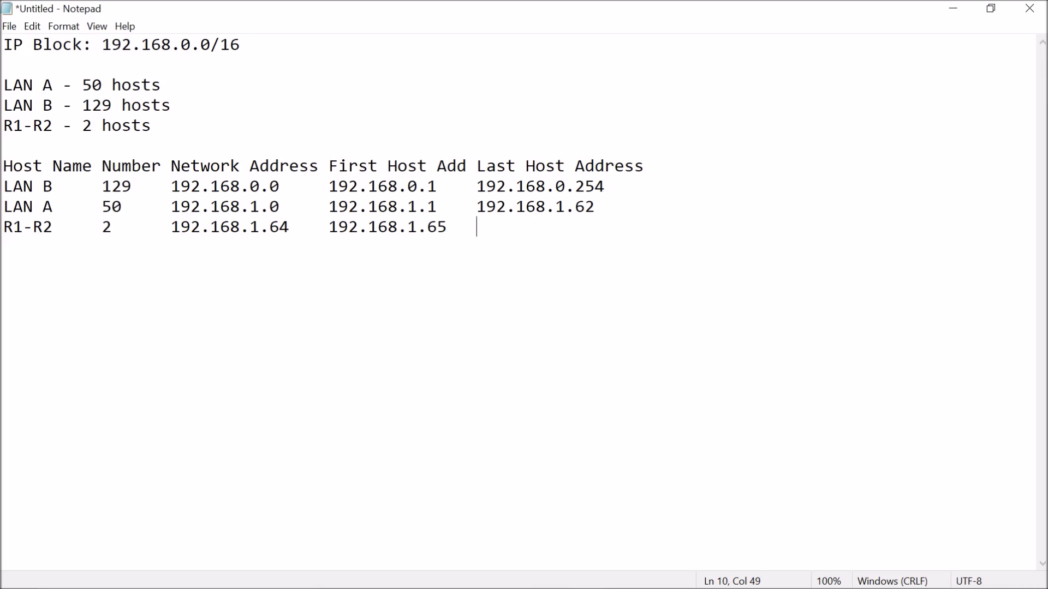
text(1)
text(92.168.1.66)
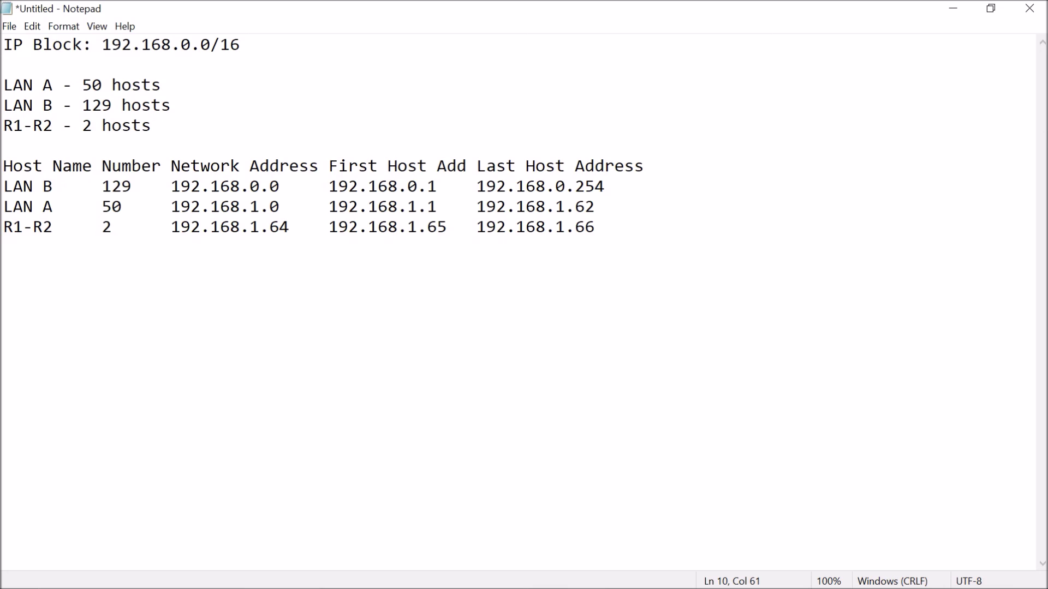
Add a "Broadcast Add" column heading and shorten the last host heading to "Last Host Add".
click(644, 166)
text(Broadcast Add)
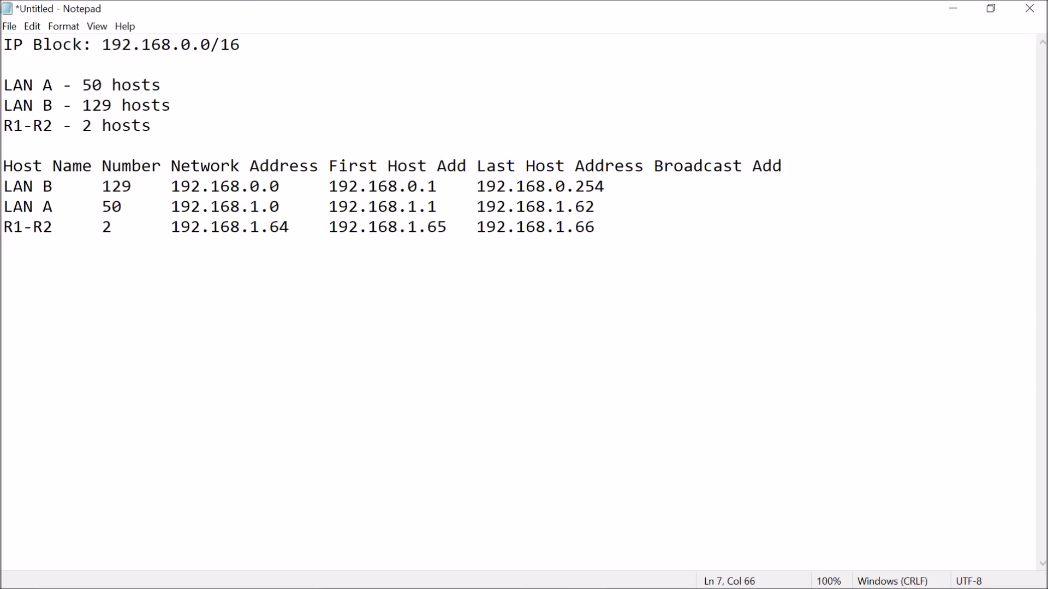
key(BackSpace)
key(BackSpace)
key(BackSpace)
key(BackSpace)
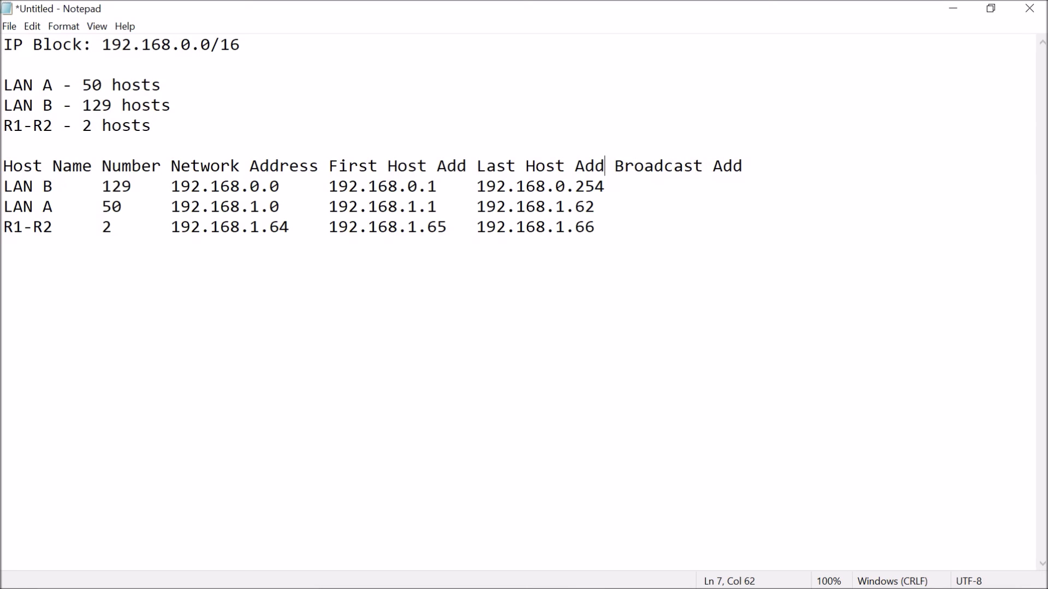
Enter 192.168.0.255 as the broadcast address of LAN B.
key(Down)
key(shift+Left)
key(shift+Left)
key(Right)
text(192.168.0)
text(.255)
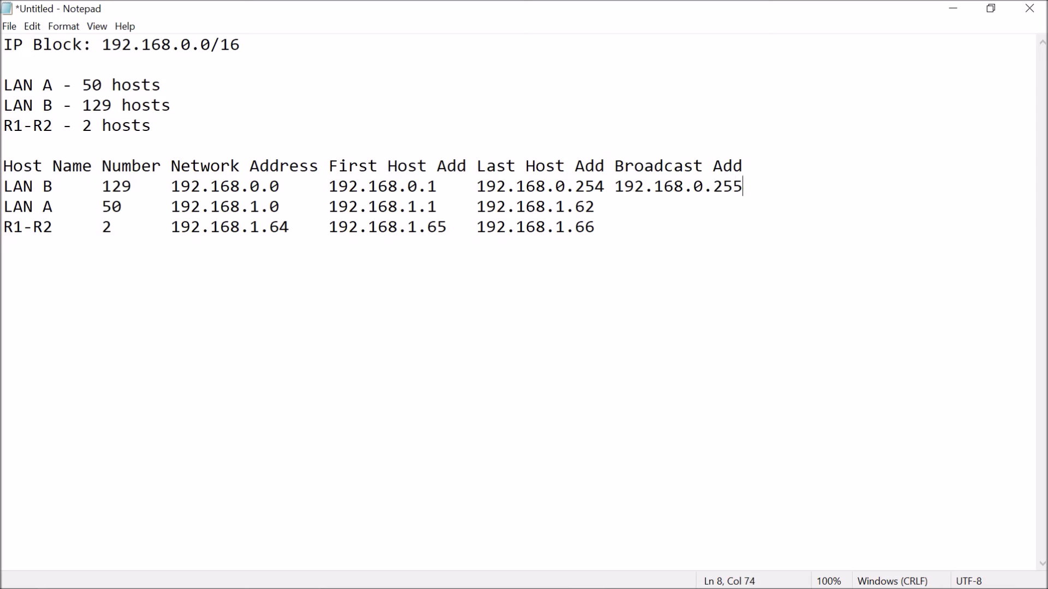
Enter the broadcast addresses 192.168.1.63 for LAN A and 192.168.1.67 for R1-R2.
key(Down)
text(192.168)
text(.1.63)
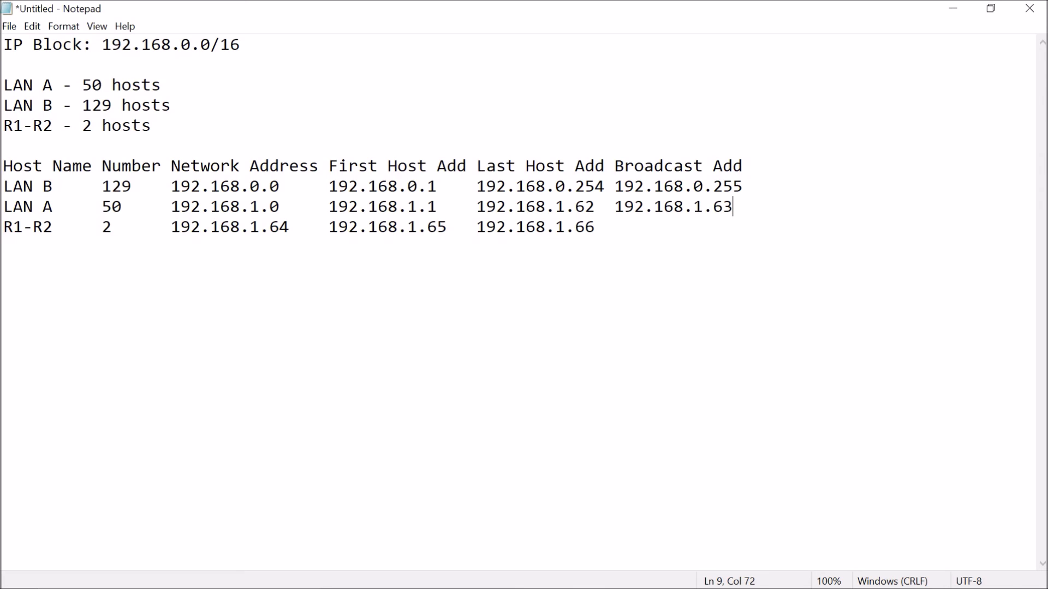
key(Down)
text(192.1)
text(68.0)
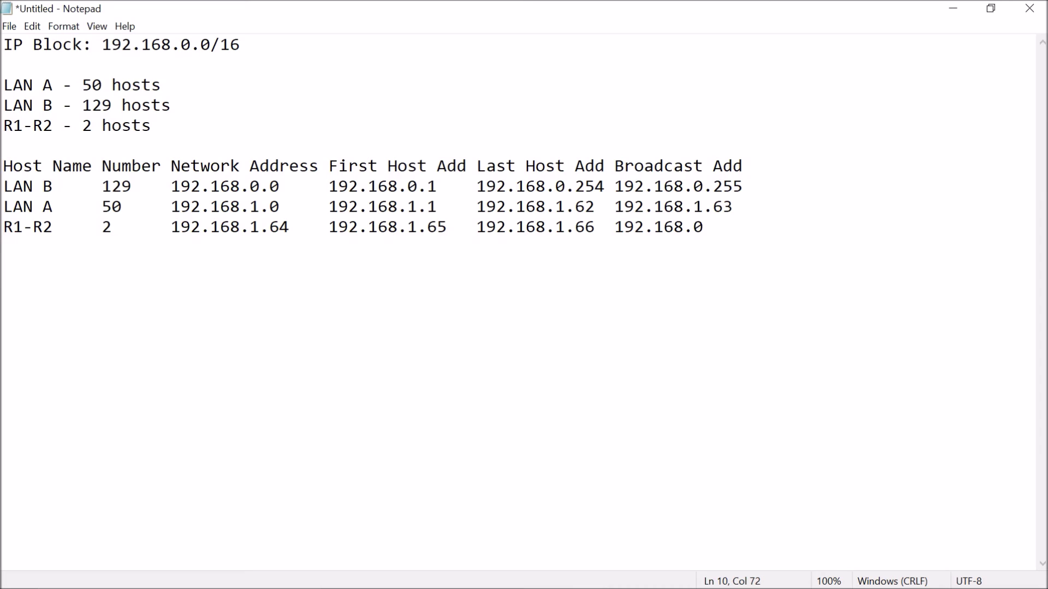
key(BackSpace)
text(1.67)
Add a "Subnet Mask" column heading and highlight LAN B's host number.
click(742, 166)
text(SUbn)
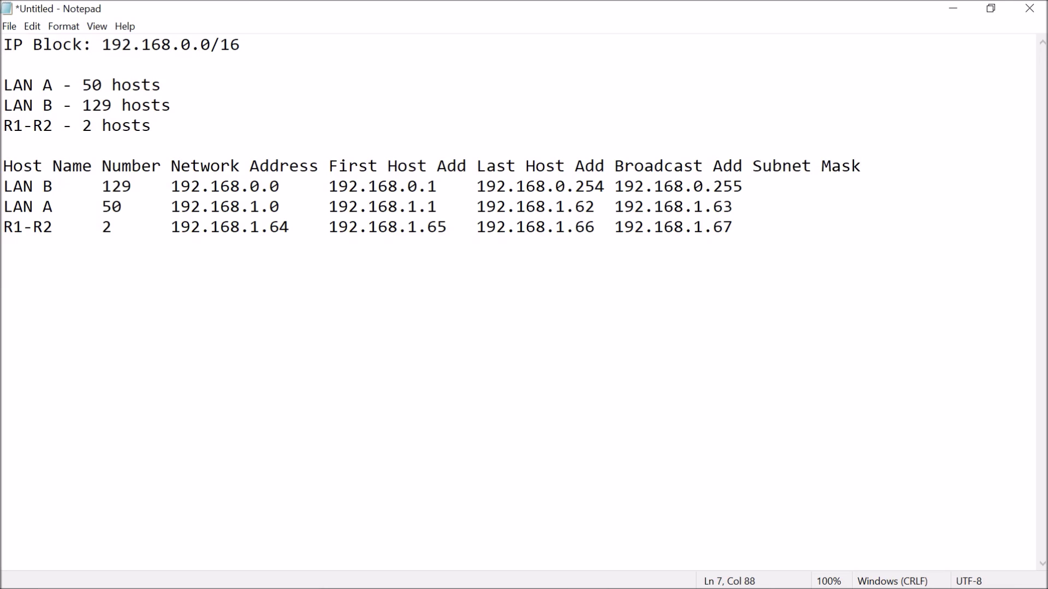
click(172, 187)
drag(103, 187, 159, 186)
Copy the mask 255.255.255.0 from the reference table's 256 row into LAN B's Subnet Mask column.
click(587, 574)
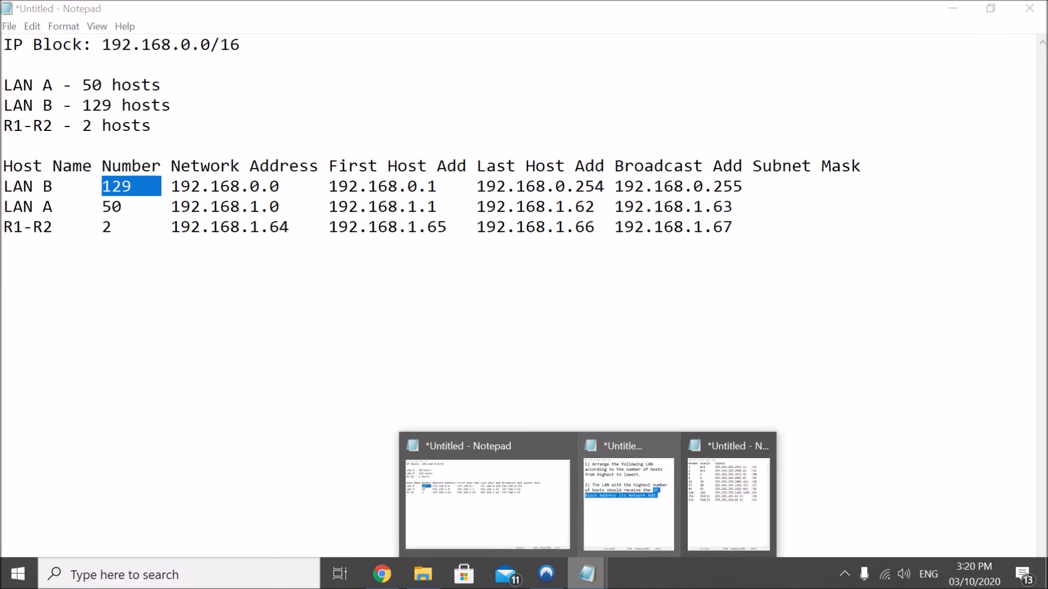
click(728, 502)
drag(647, 212, 983, 212)
click(811, 231)
drag(779, 212, 885, 211)
key(ctrl+c)
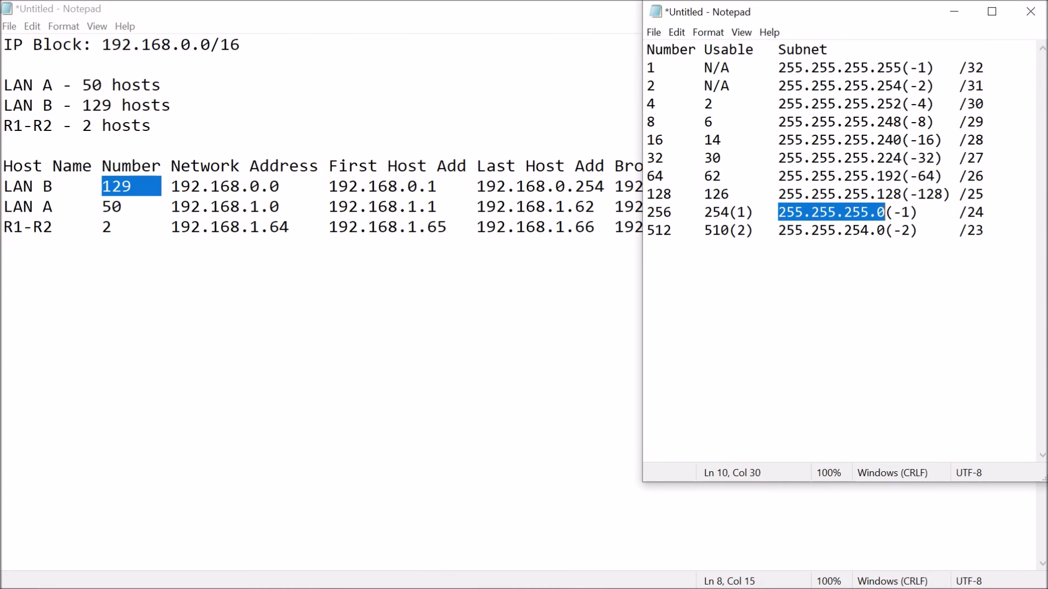
click(595, 305)
click(745, 186)
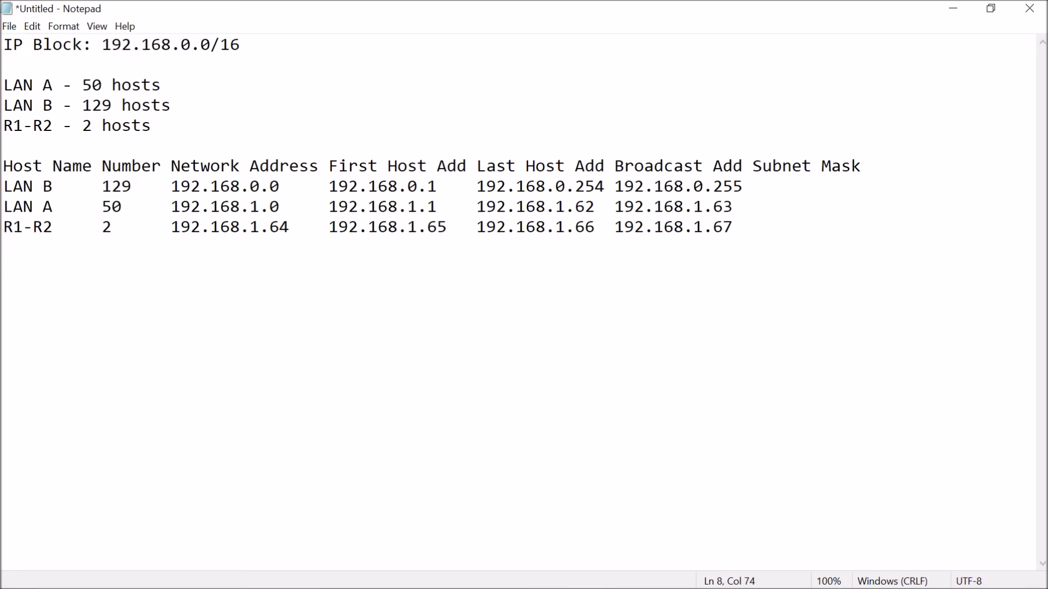
key(ctrl+v)
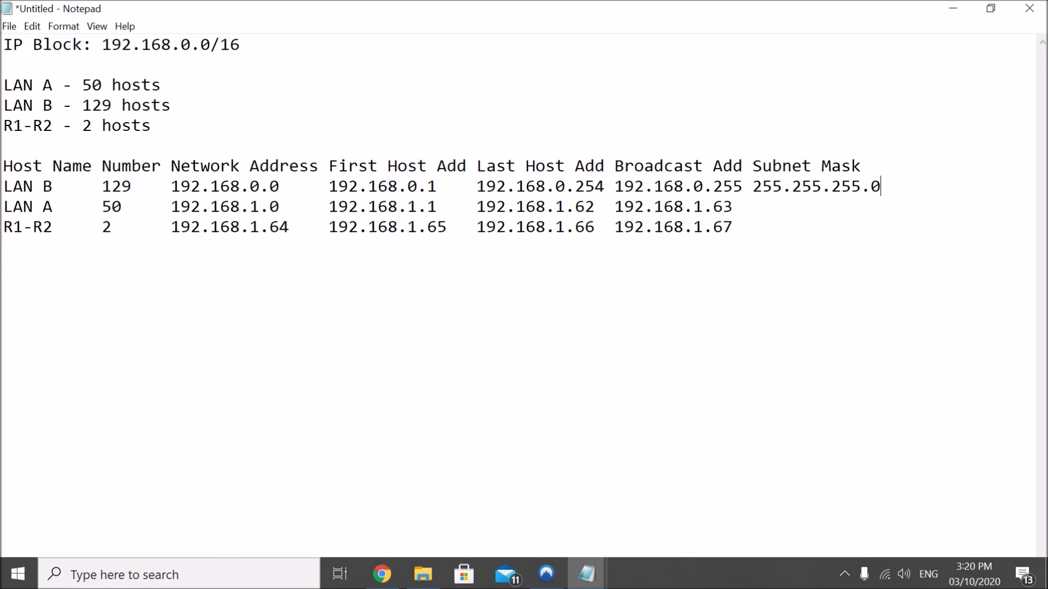
Look up LAN A's host number in the reference table and highlight the 64 row.
drag(102, 207, 121, 207)
click(587, 574)
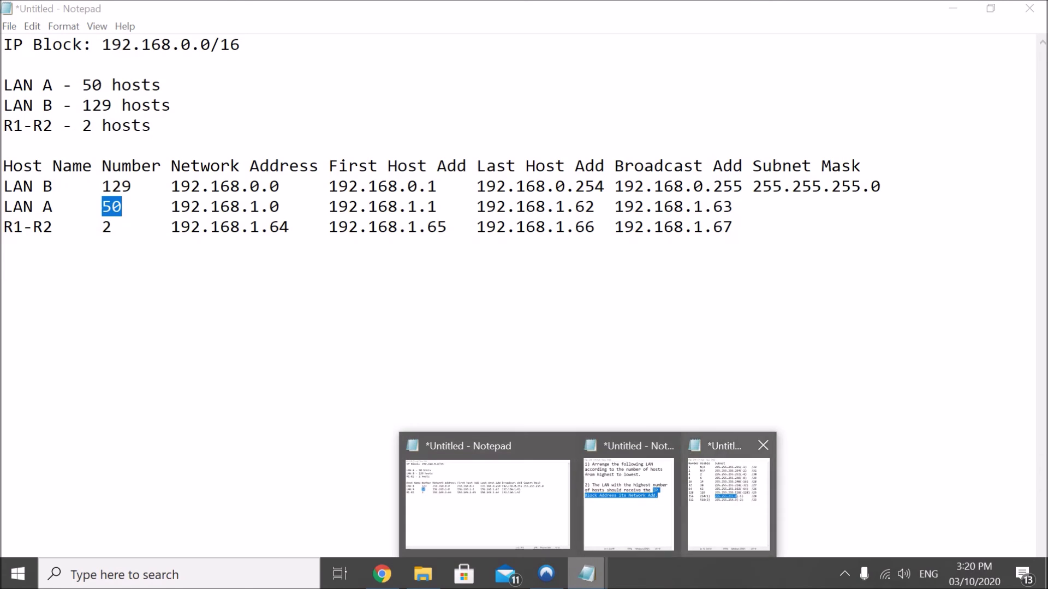
click(728, 504)
click(704, 194)
click(647, 175)
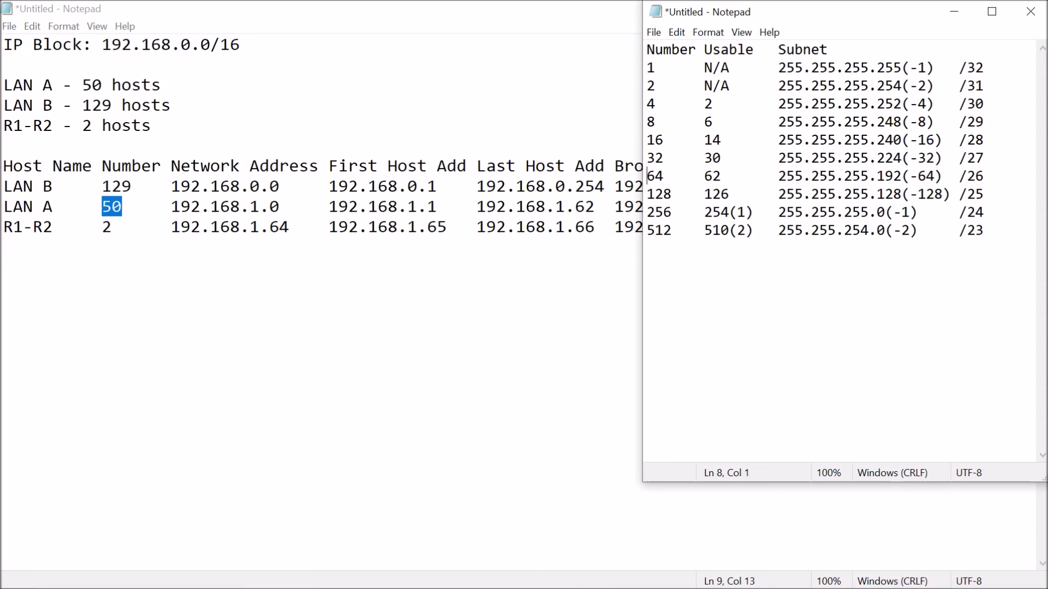
drag(984, 158, 943, 158)
drag(647, 176, 967, 176)
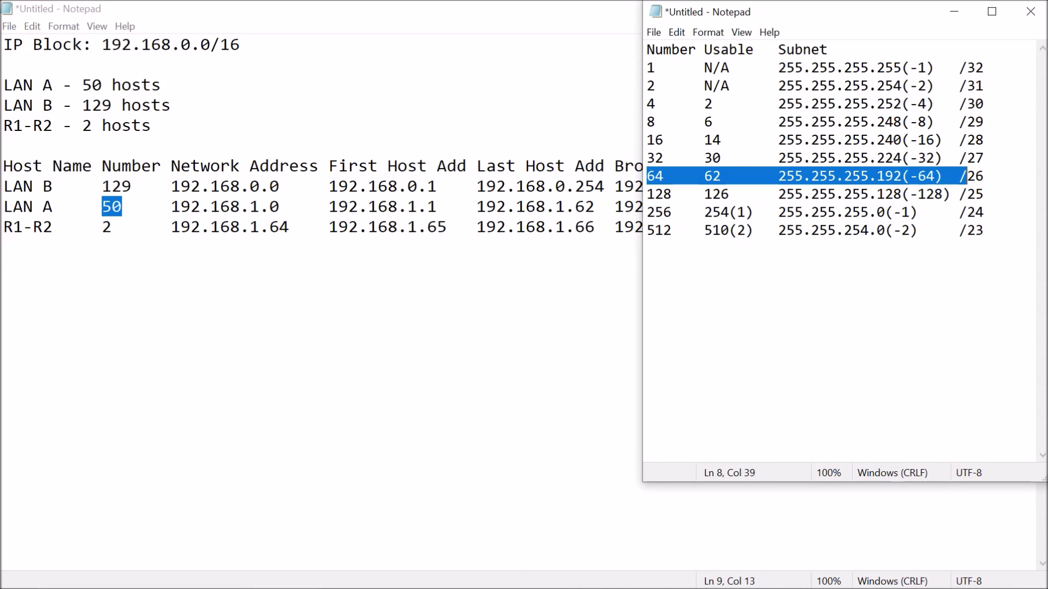
Copy the mask 255.255.255.192 from the reference table into LAN A's Subnet Mask column.
click(761, 212)
drag(778, 176, 902, 176)
click(594, 289)
click(743, 206)
text(255.255.255.192)
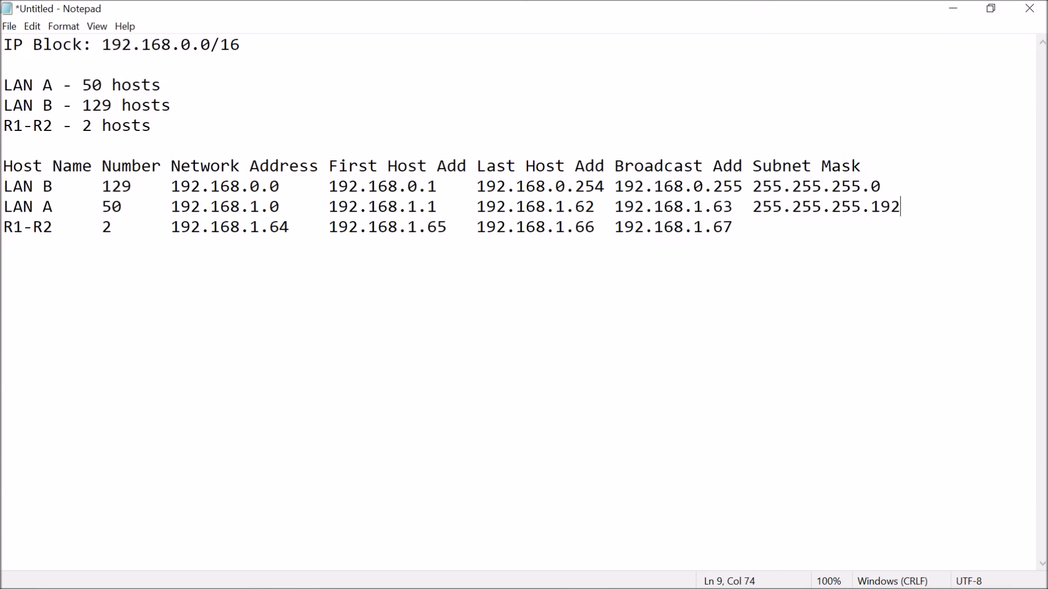
Look up the R1-R2 host number in the reference table and highlight the 4 row.
drag(93, 227, 141, 227)
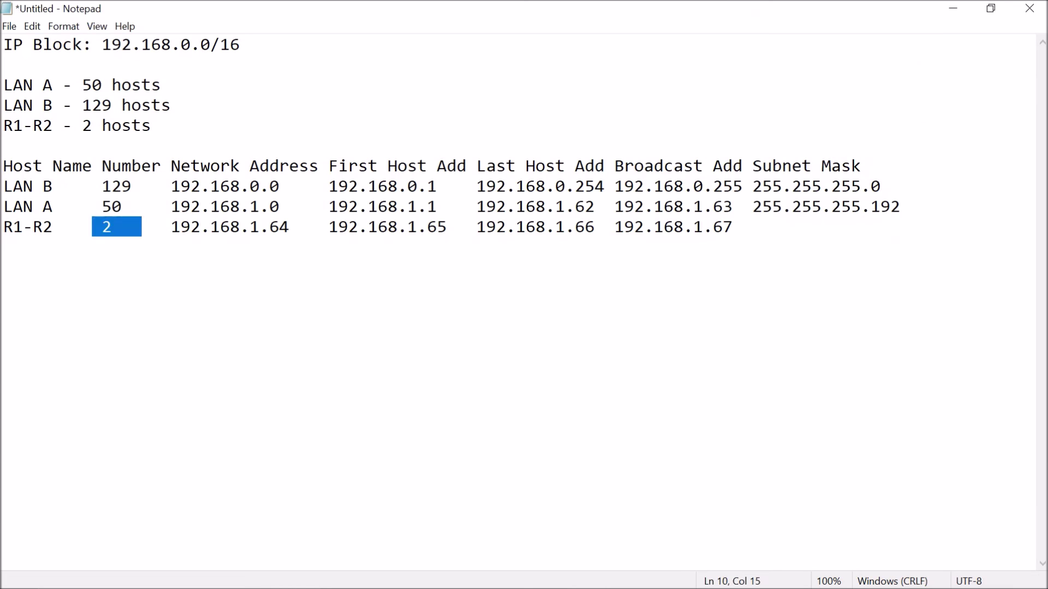
click(587, 581)
click(689, 505)
click(654, 176)
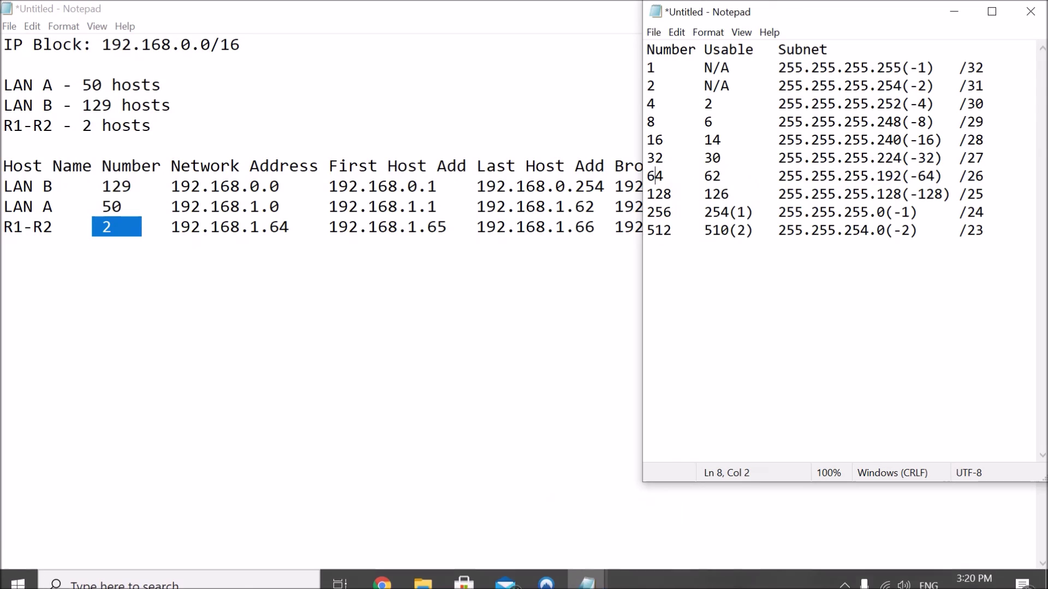
drag(646, 104, 933, 103)
click(803, 140)
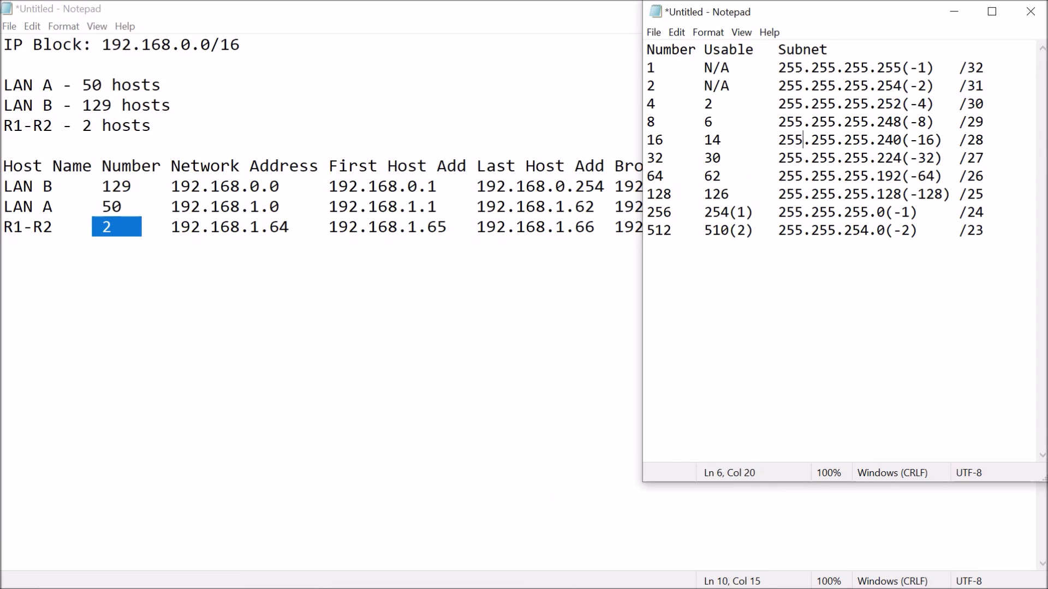
Copy the mask 255.255.255.252 from the reference table into the Subnet Mask column of R1-R2.
drag(704, 104, 787, 104)
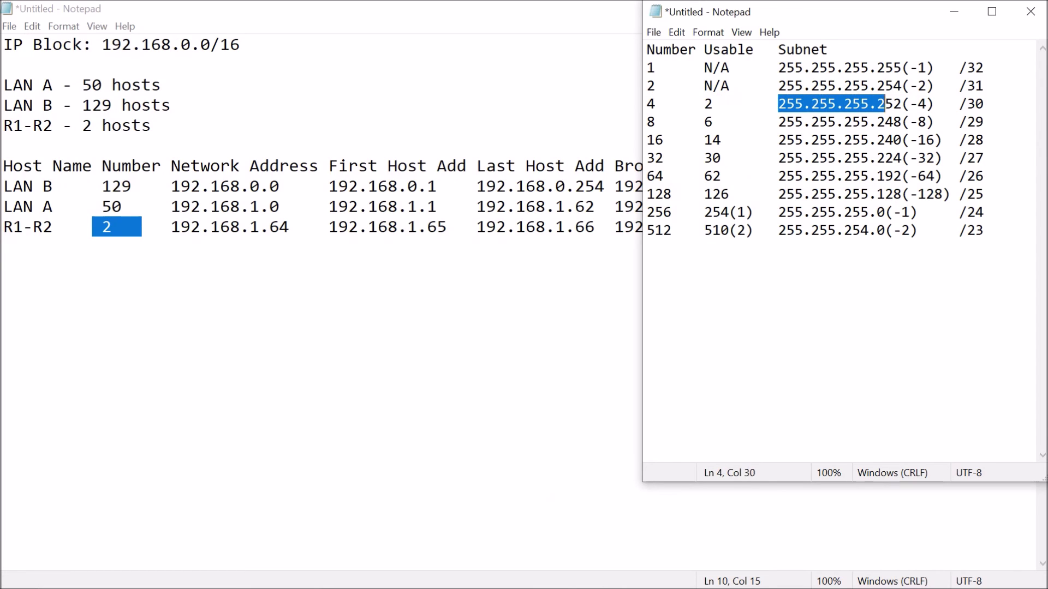
drag(884, 104, 901, 103)
key(ctrl+c)
click(568, 284)
click(742, 227)
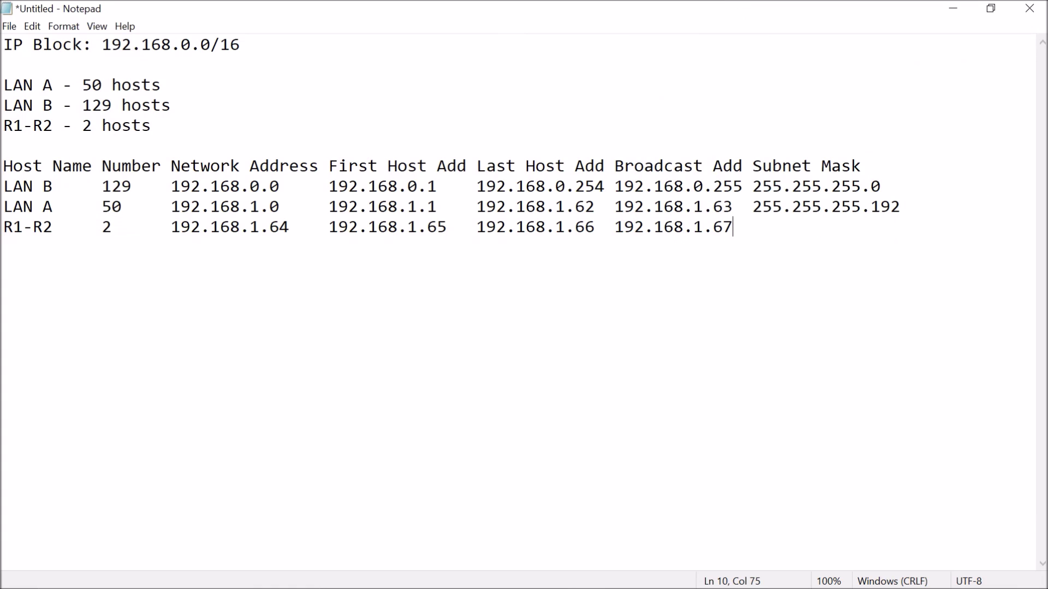
key(ctrl+v)
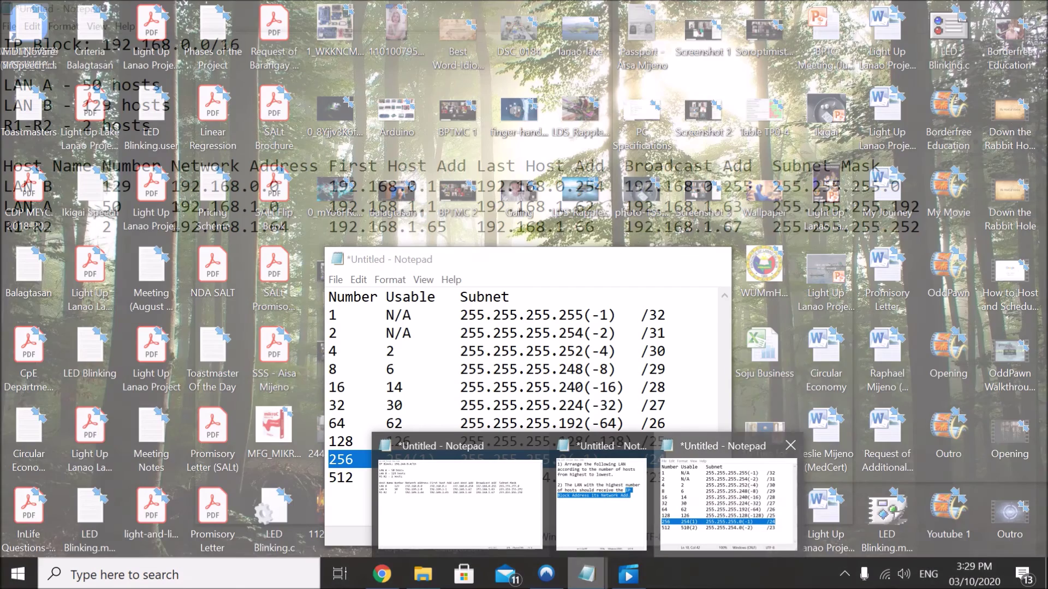
Add a 1024 row to the end of the reference table with usable 1022(4), subnet 255.255.252.0(-4) and prefix /22.
click(741, 494)
click(592, 351)
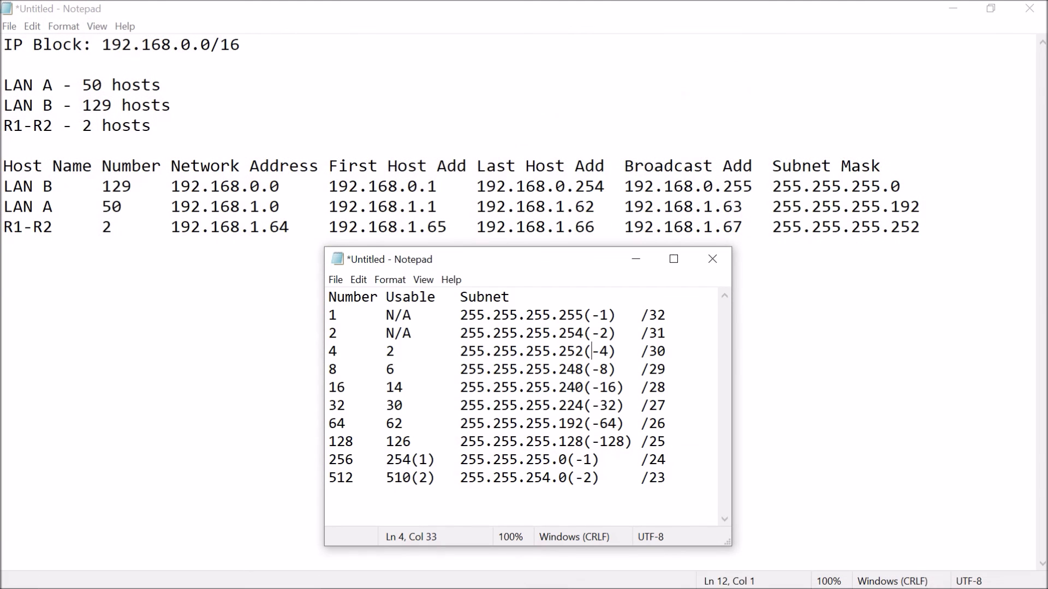
click(665, 478)
key(Return)
text(1024   1022()
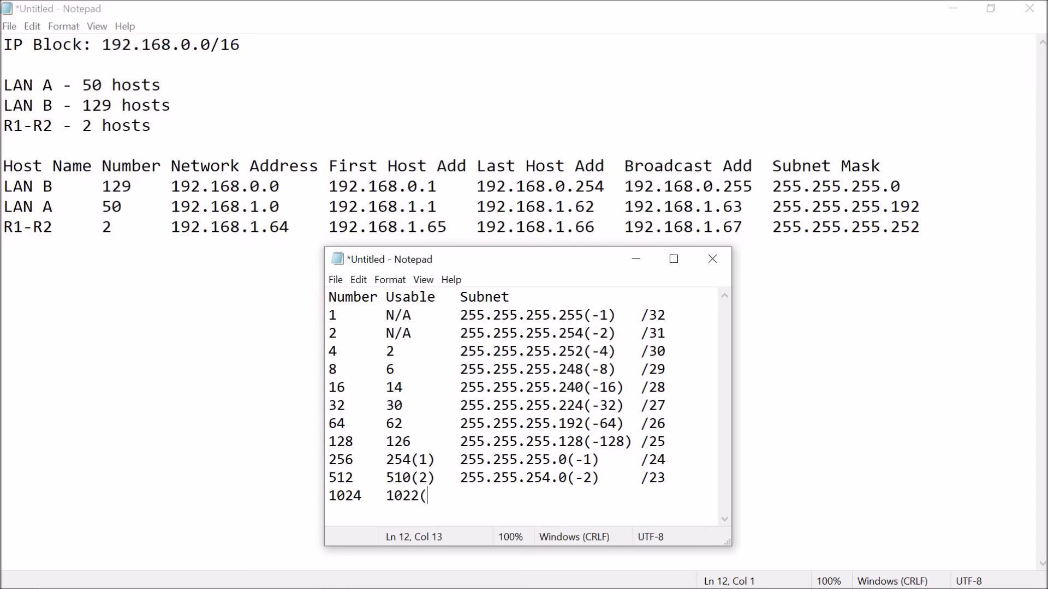
text(4)  255.255.2)
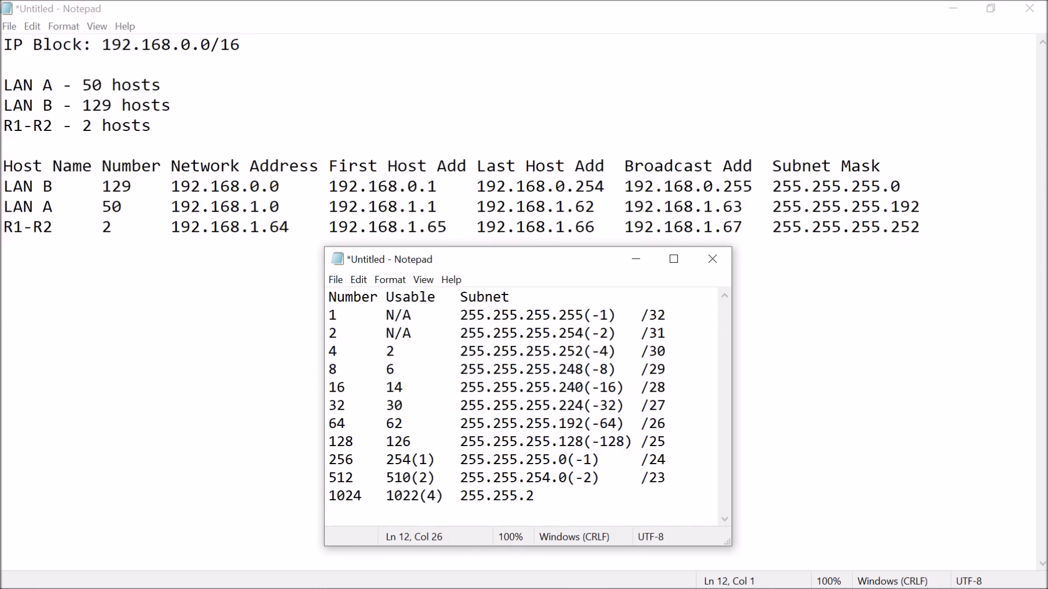
text(52.0(-4)     /22)
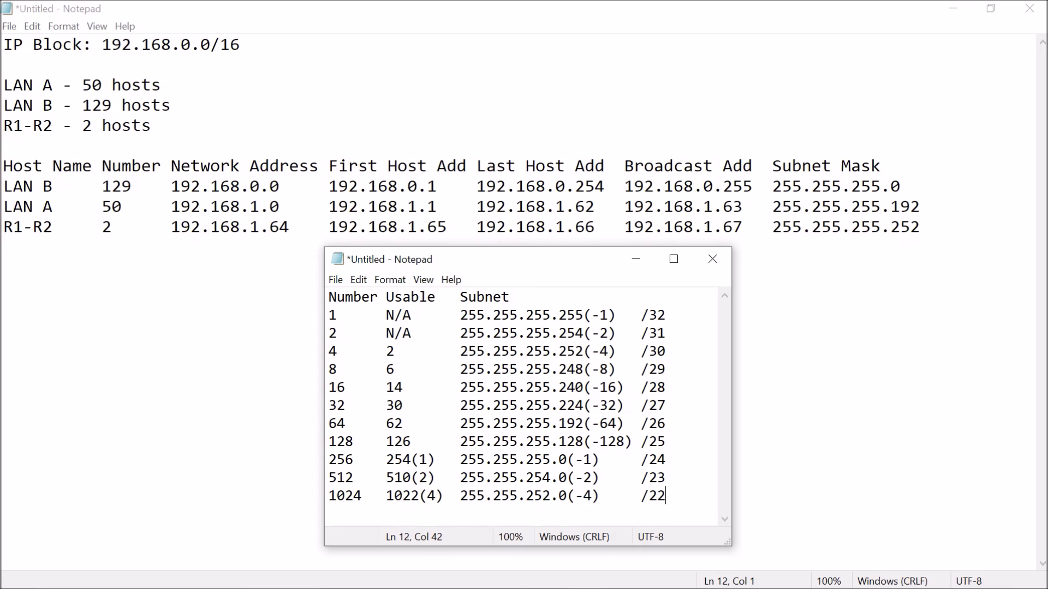
Bring the reference table window back over the exercise notes and move it to the upper-right corner of the screen.
click(4, 246)
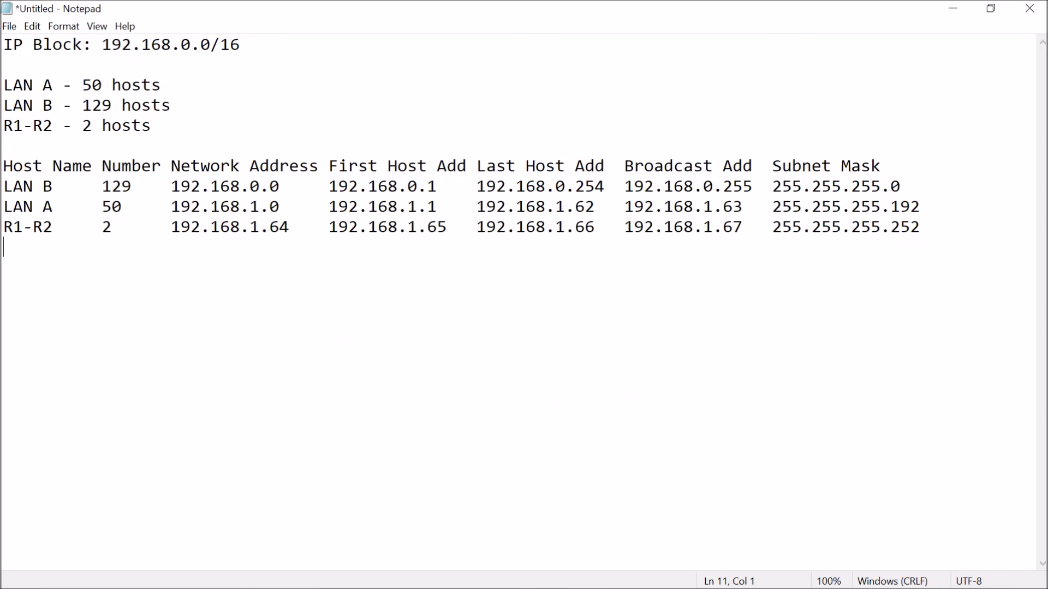
click(587, 574)
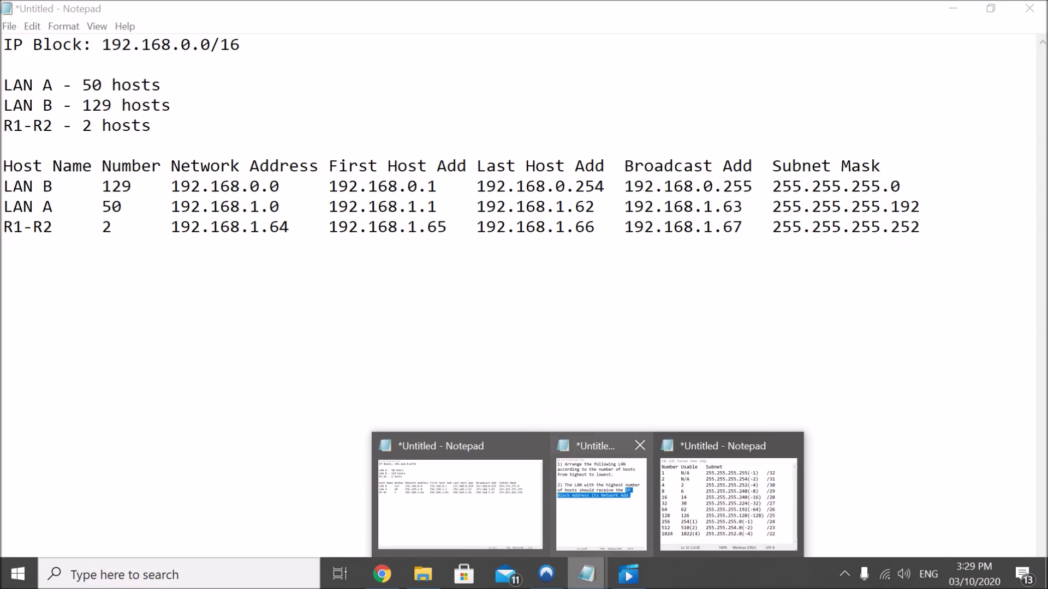
click(726, 497)
drag(587, 240, 877, 16)
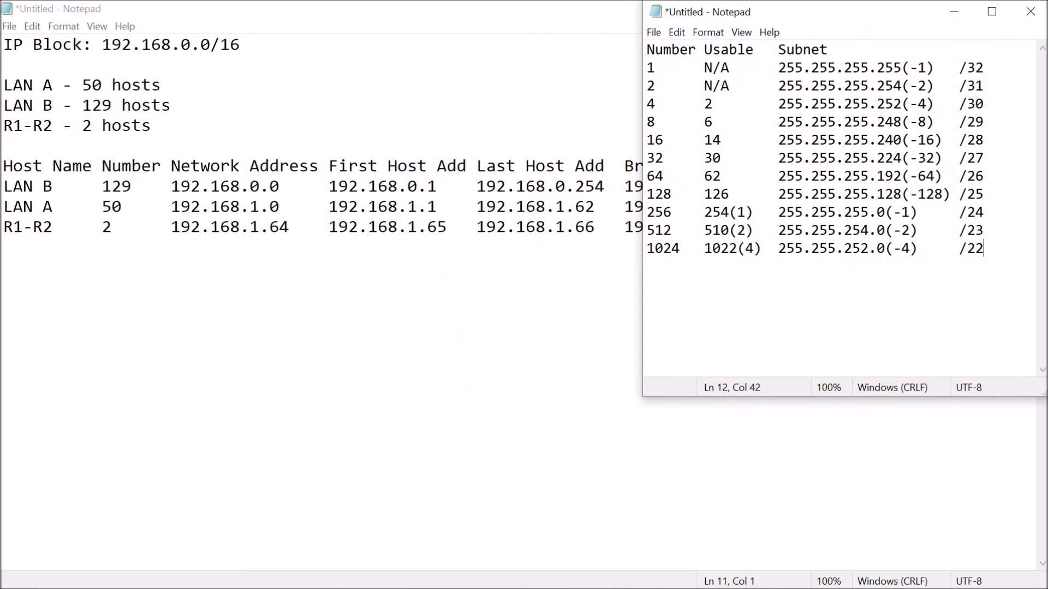
Add a 2048 row below the 1024 row with usable 2046(8), subnet 255.255.248.0(-8) and prefix /21.
key(Return)
text(2048   2046)
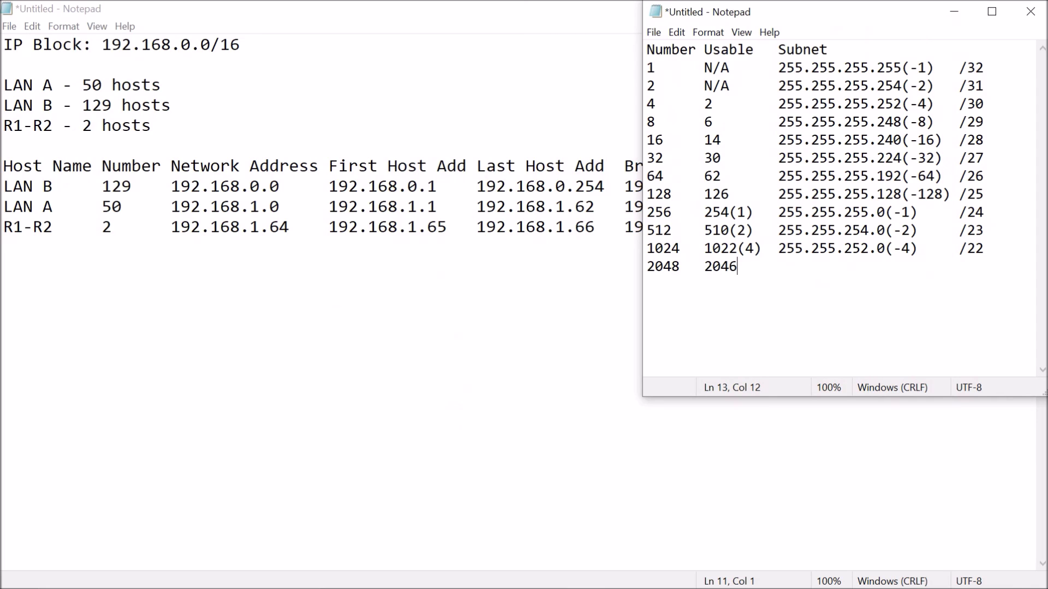
text((8)  26)
key(BackSpace)
text(55.255.)
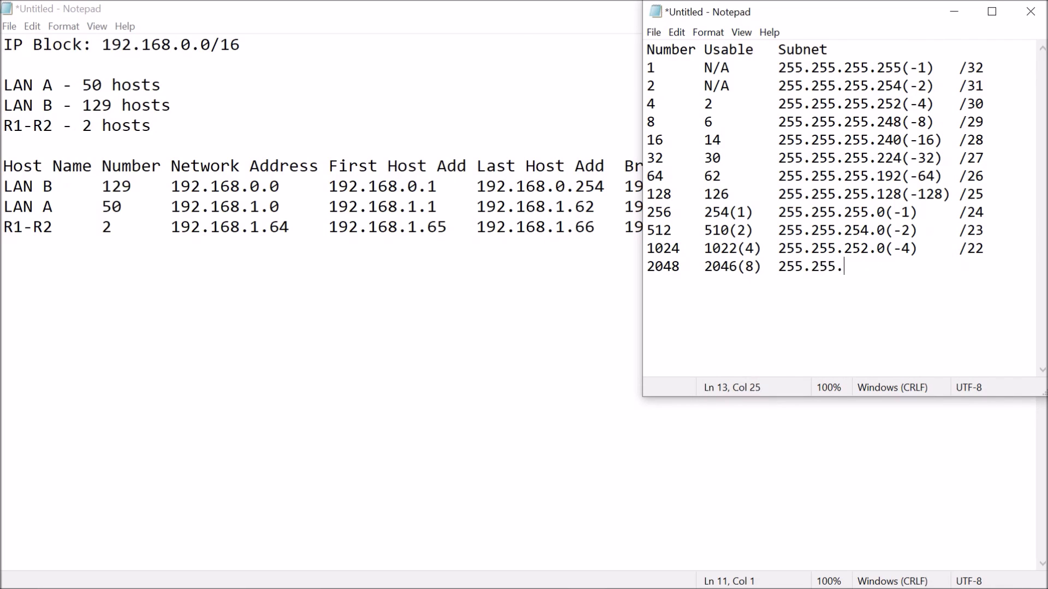
text(248.0(-8)     /21)
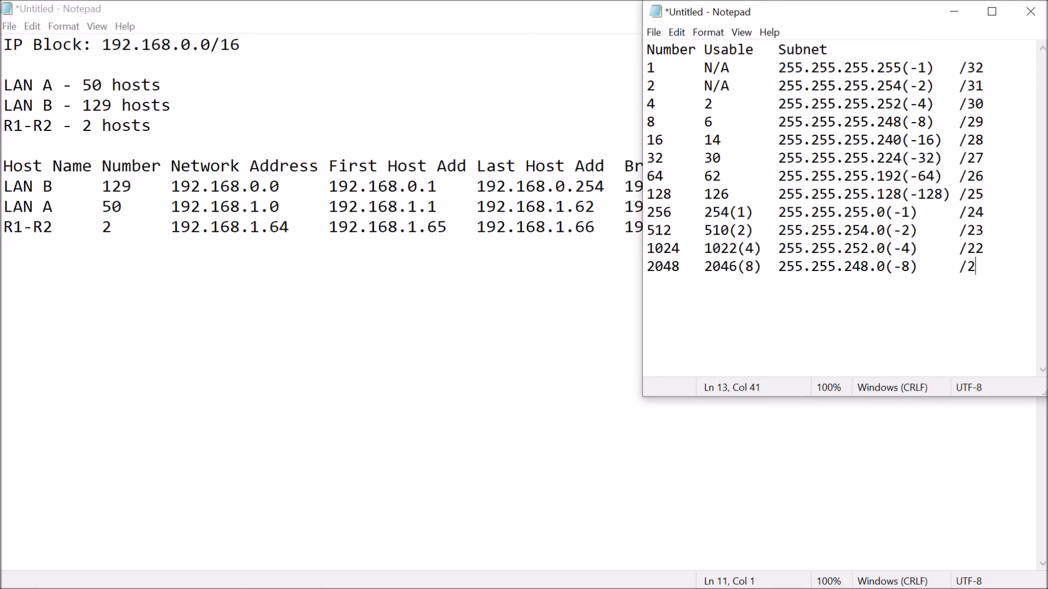